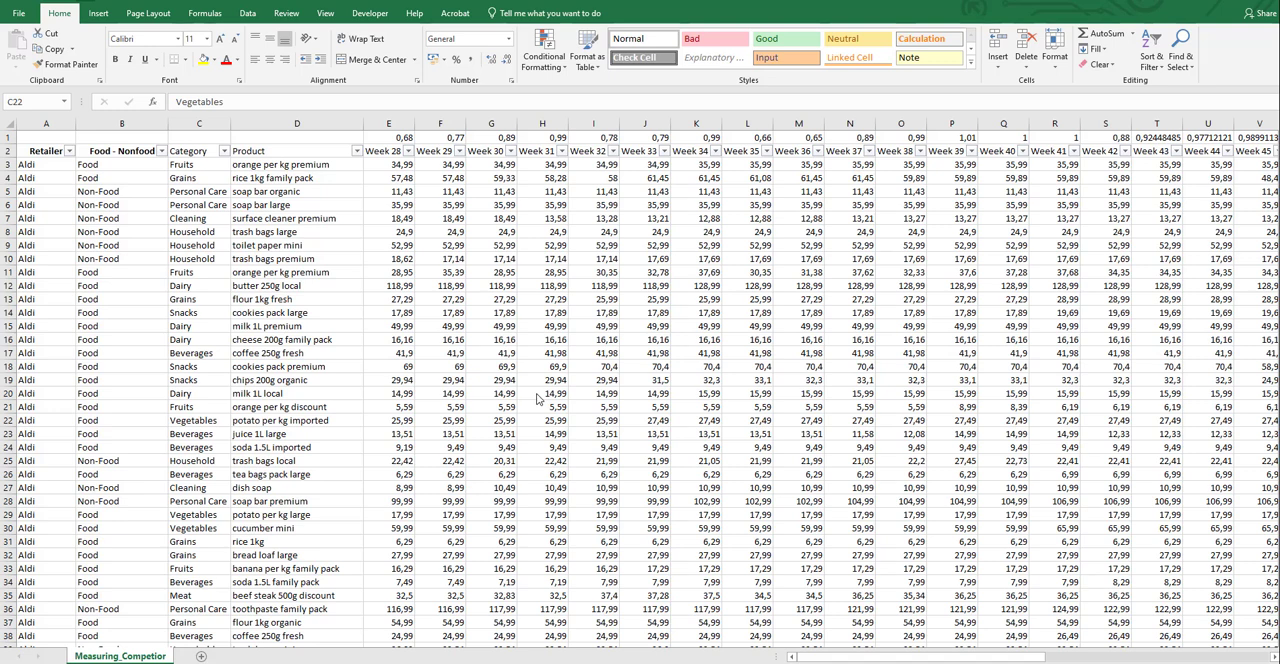
Examine the column headers and the filter values of the Retailer, Product and Category columns
{"action": "left_click", "coordinate": [54, 150]}
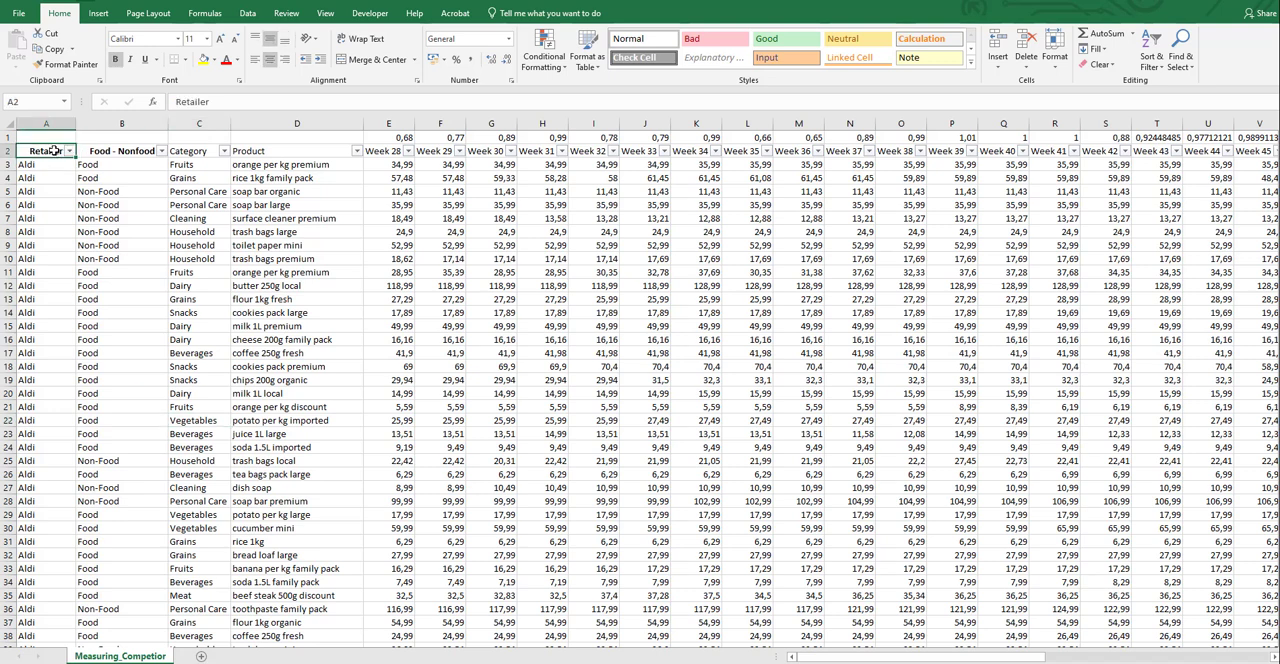
{"action": "left_click", "coordinate": [70, 150]}
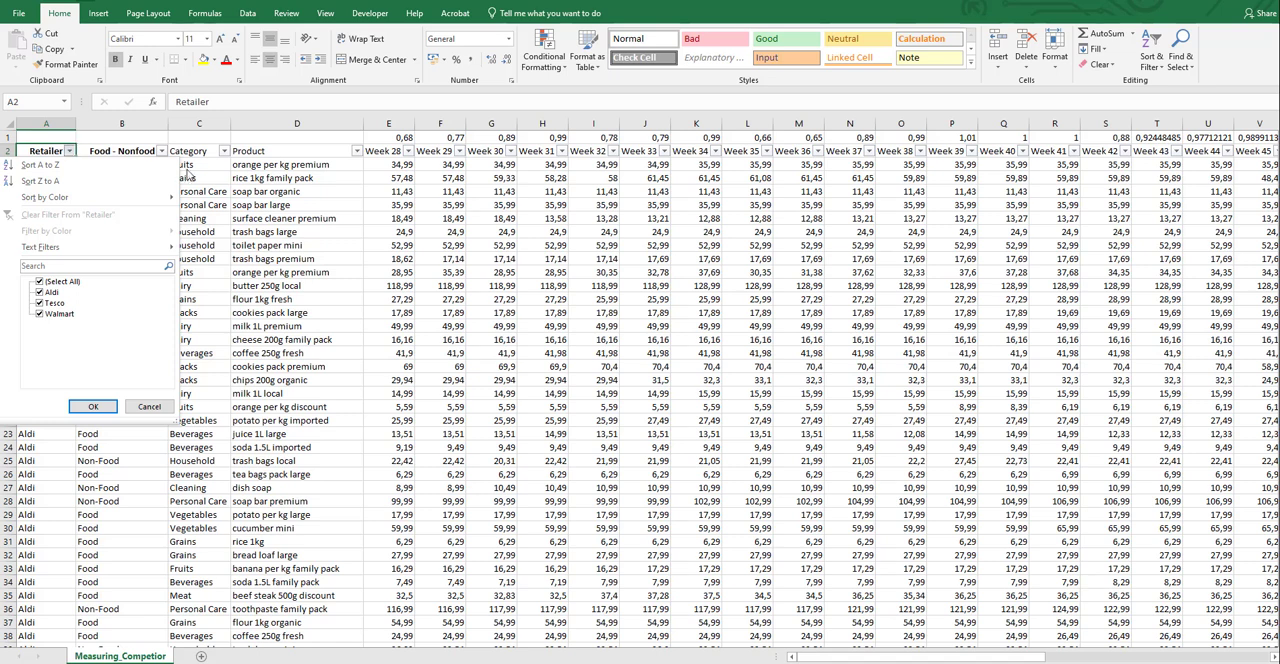
{"action": "left_click", "coordinate": [230, 174]}
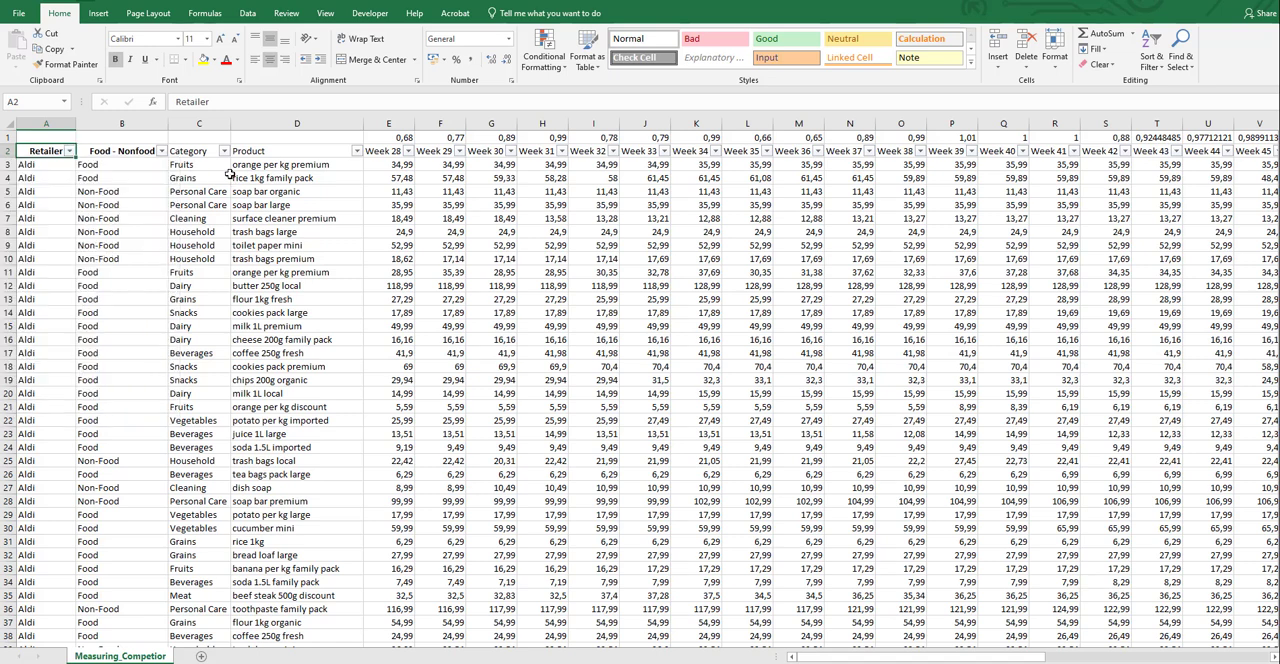
{"action": "left_click", "coordinate": [151, 151]}
{"action": "left_click", "coordinate": [262, 152]}
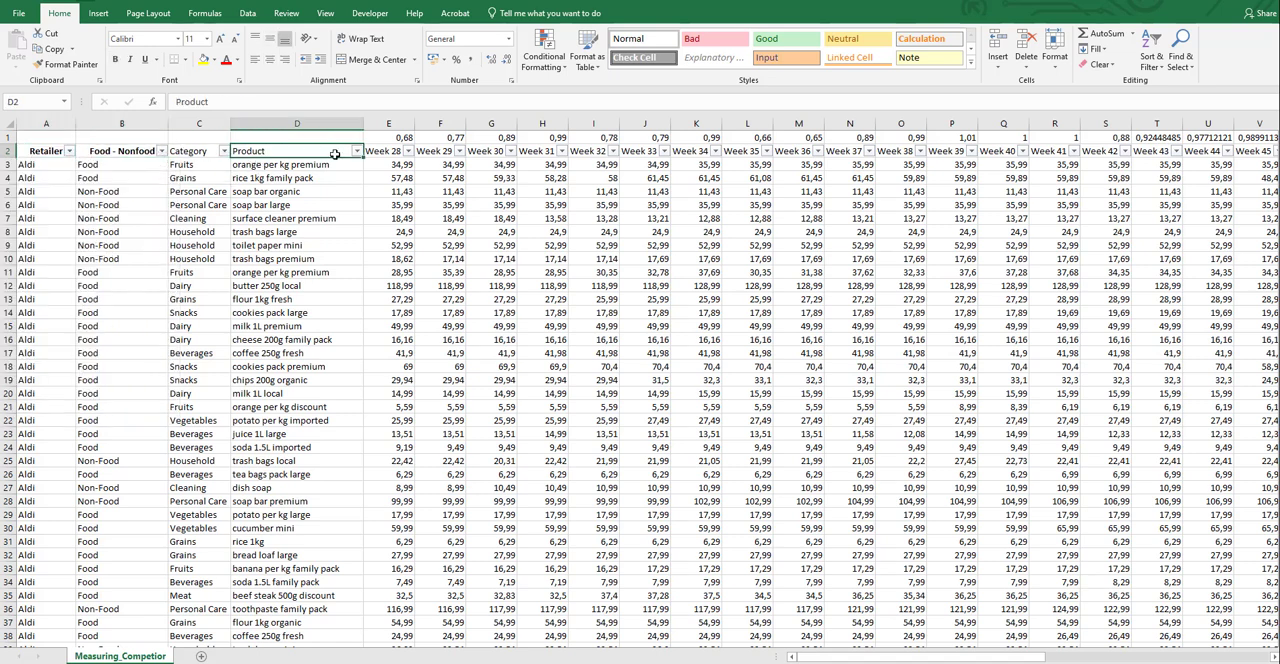
{"action": "left_click", "coordinate": [355, 150]}
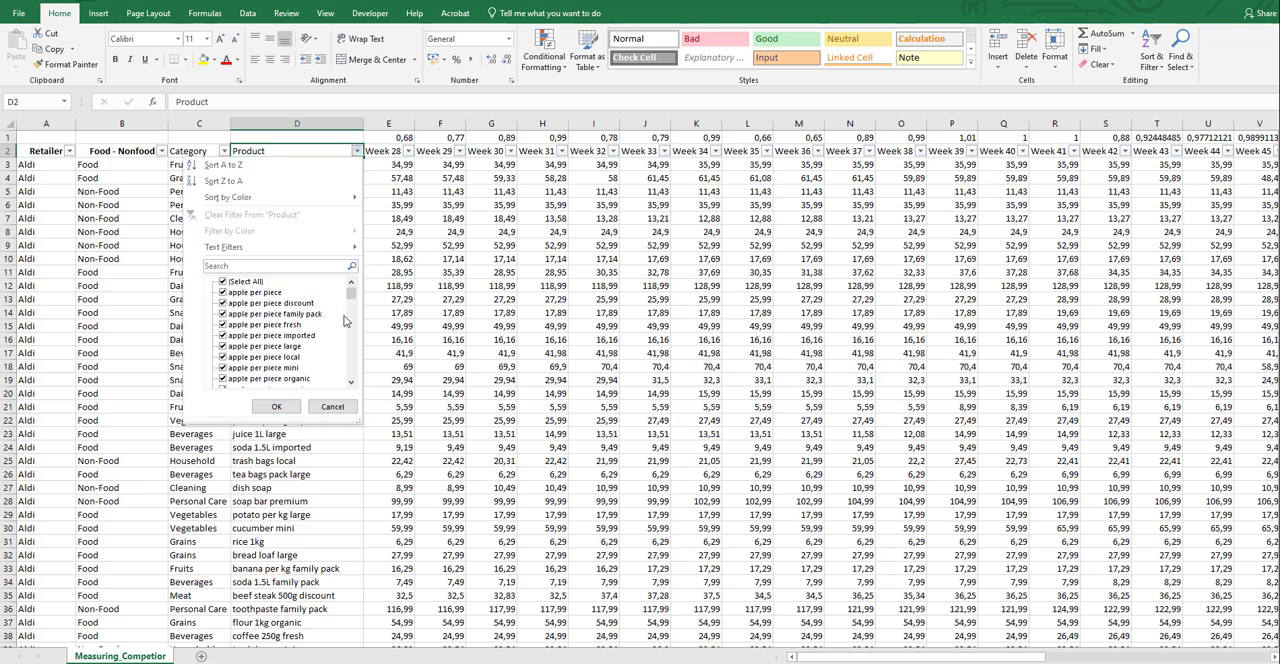
{"action": "left_click_drag", "start_coordinate": [351, 292], "coordinate": [352, 343]}
{"action": "left_click", "coordinate": [396, 256]}
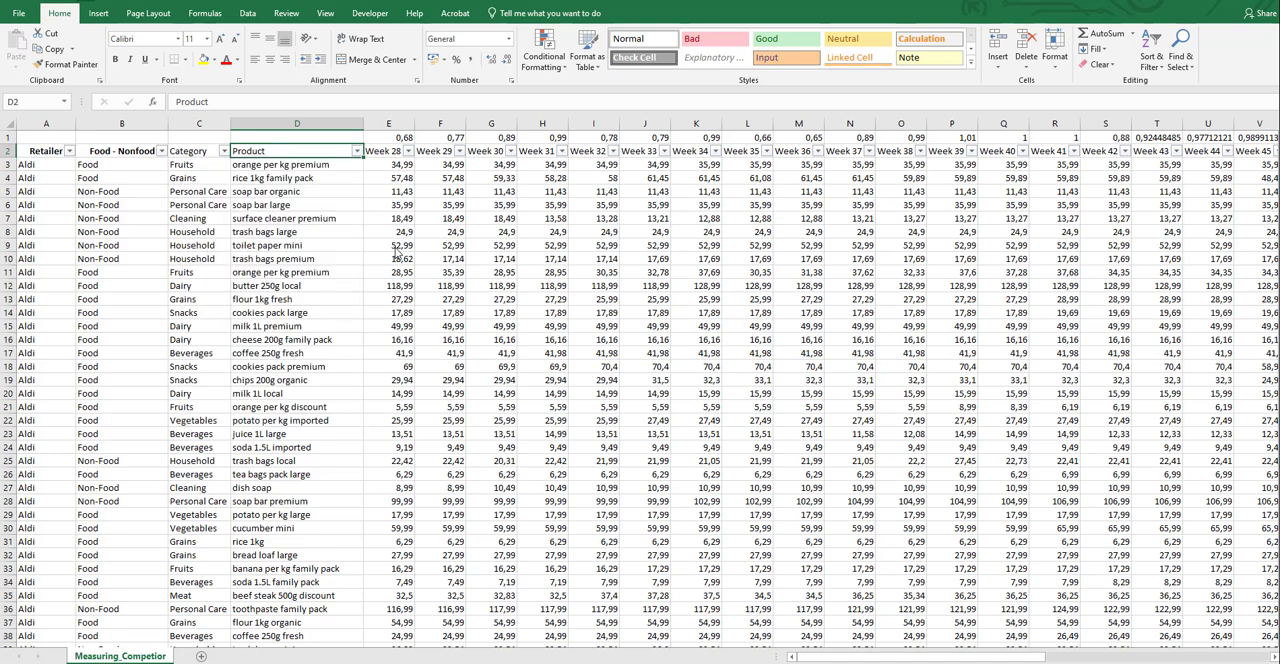
{"action": "left_click", "coordinate": [205, 154]}
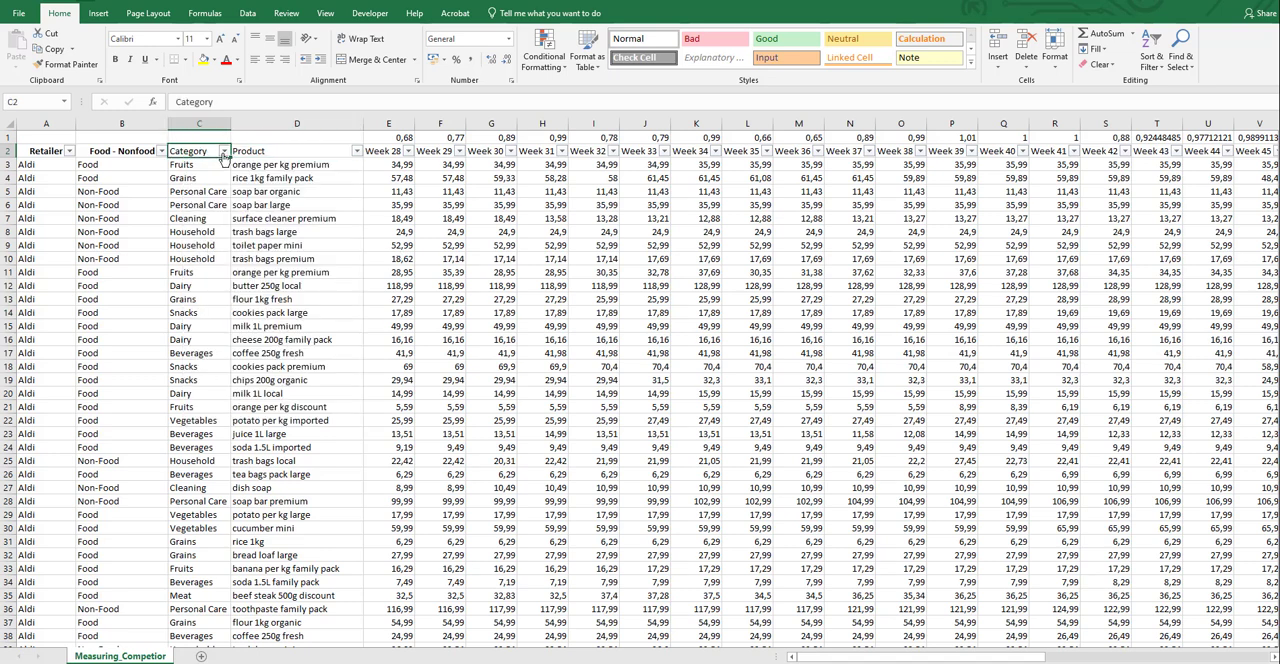
{"action": "left_click", "coordinate": [224, 151]}
{"action": "left_click", "coordinate": [276, 192]}
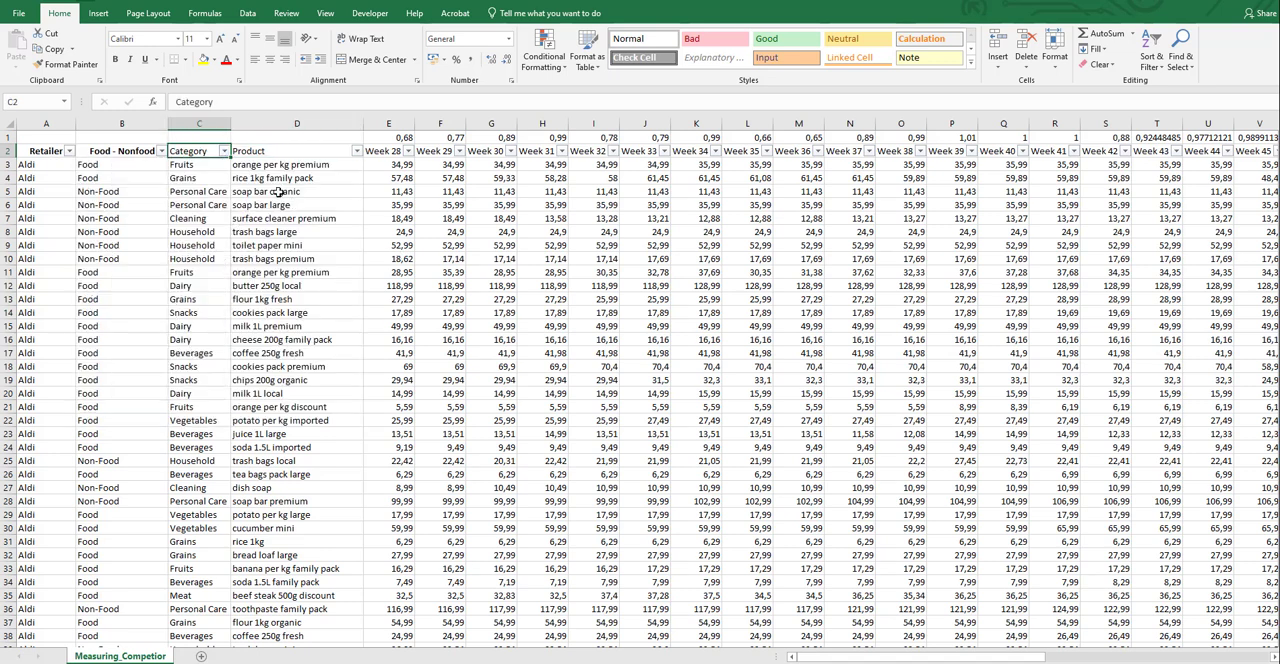
{"action": "left_click", "coordinate": [135, 152]}
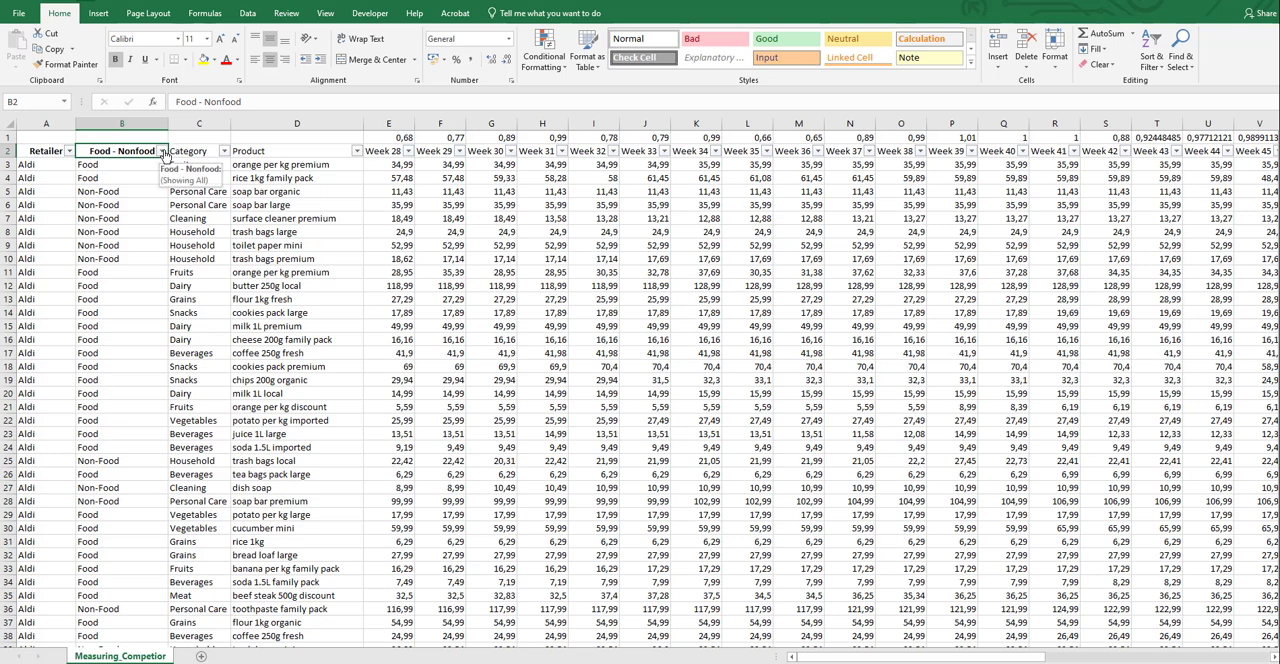
Look through the weekly price columns from Week 28 to Week 52 and down to the last data row
{"action": "left_click", "coordinate": [375, 155]}
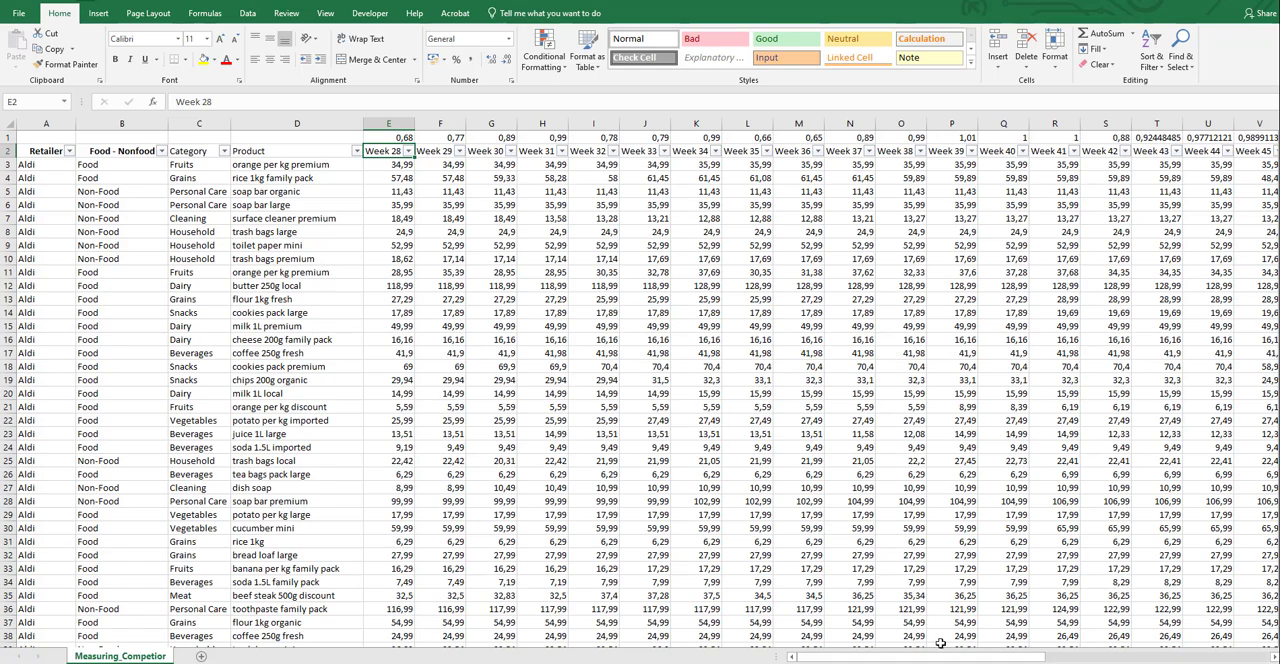
{"action": "left_click_drag", "start_coordinate": [945, 658], "coordinate": [1056, 640]}
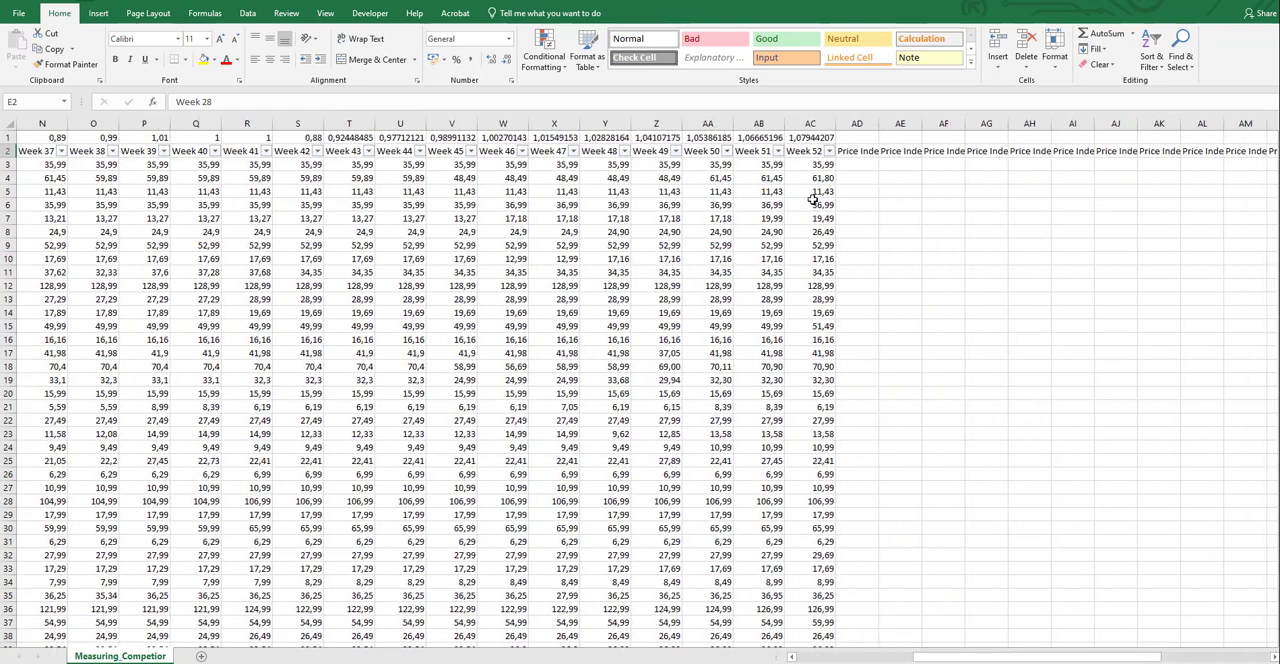
{"action": "left_click", "coordinate": [552, 569]}
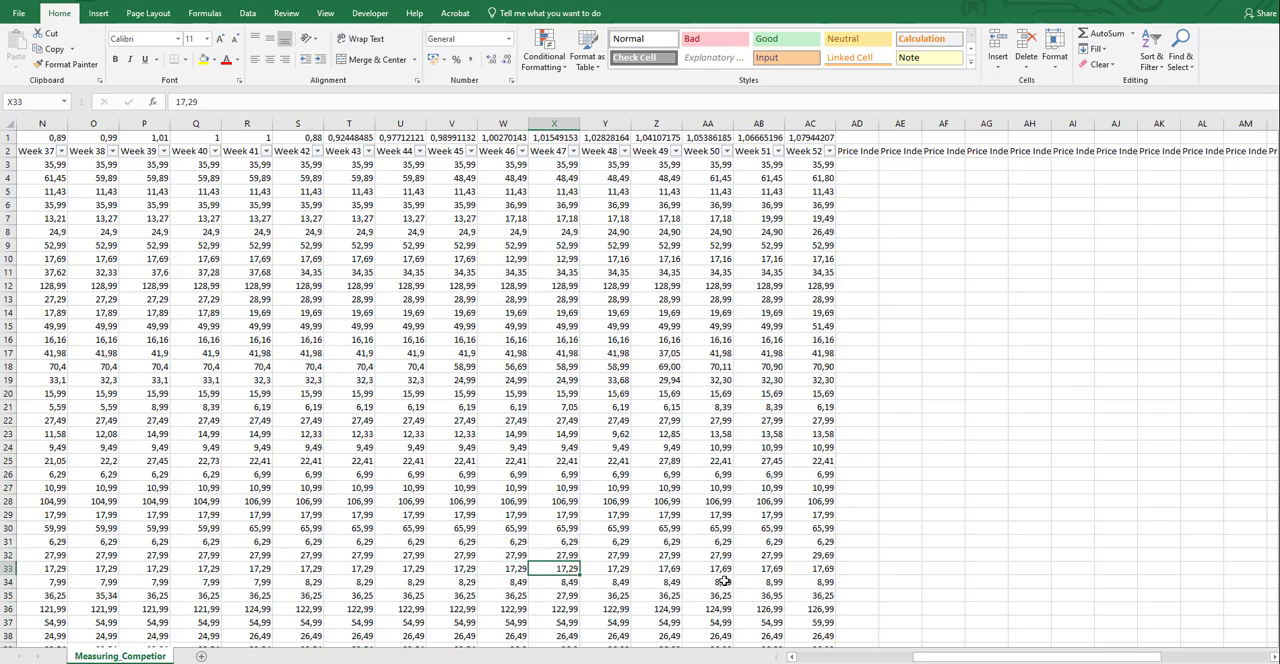
{"action": "key", "text": "ctrl+Down"}
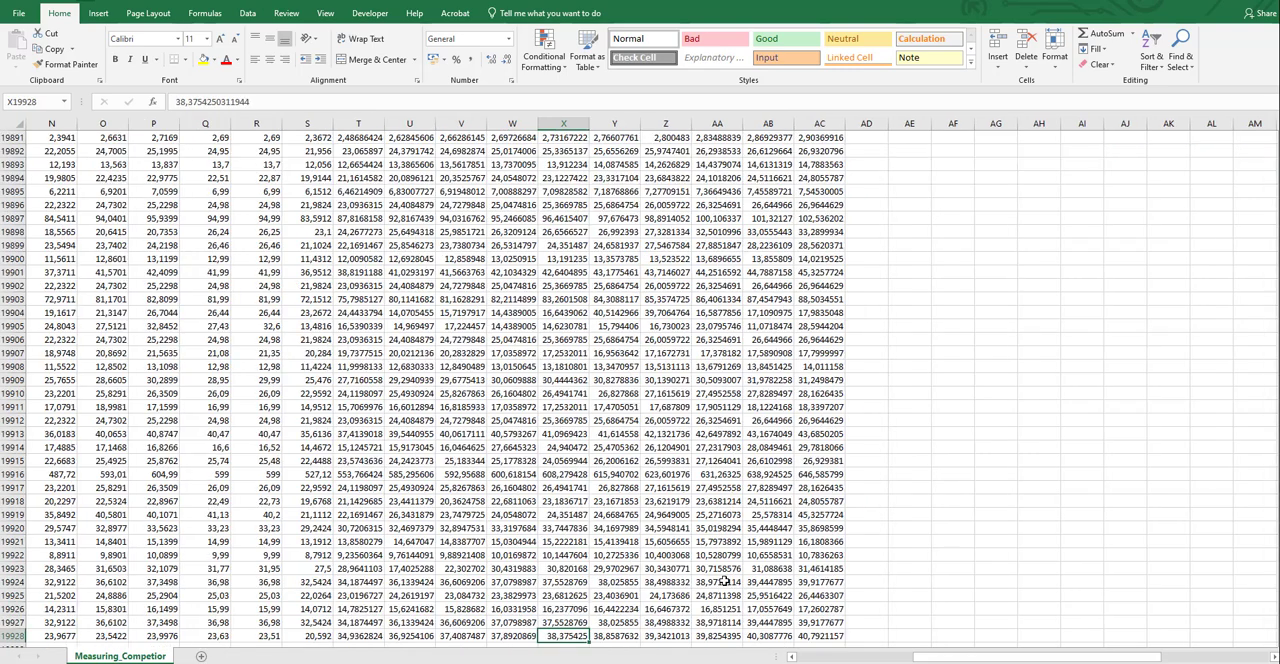
{"action": "key", "text": "Left"}
{"action": "key", "text": "ctrl+Left"}
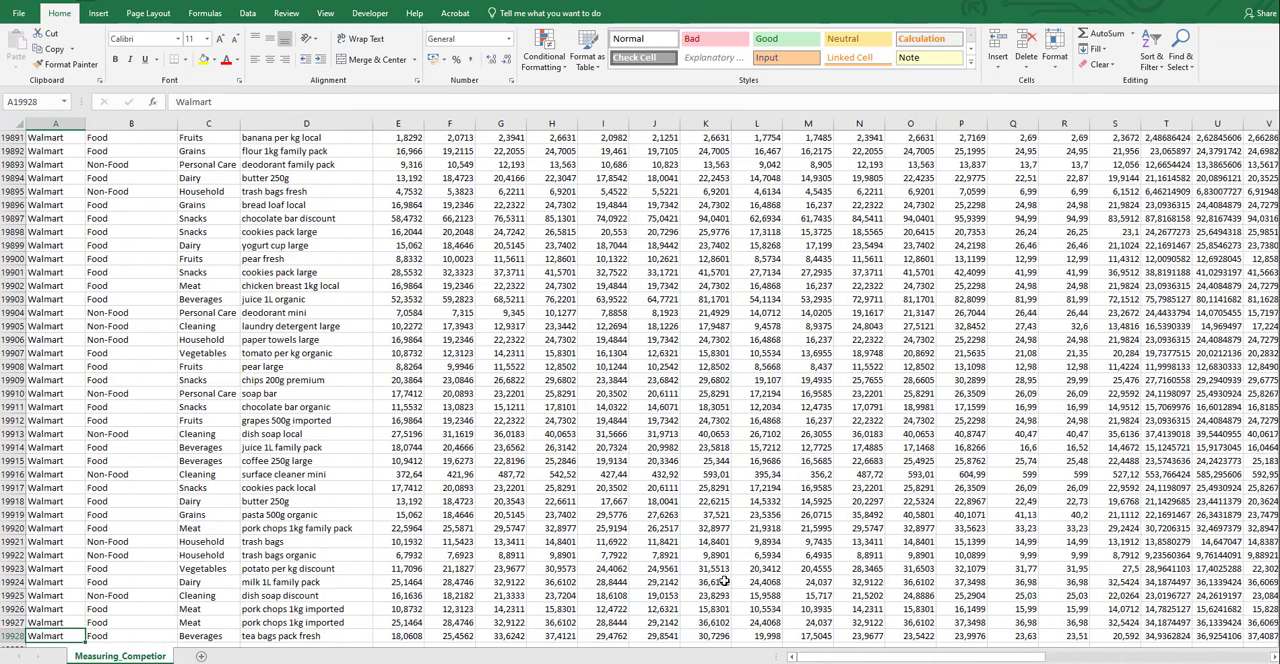
{"action": "key", "text": "Right"}
{"action": "key", "text": "Right"}
{"action": "key", "text": "Right"}
{"action": "key", "text": "Right"}
{"action": "key", "text": "Right"}
{"action": "key", "text": "Right"}
{"action": "key", "text": "Right"}
{"action": "key", "text": "Right"}
{"action": "key", "text": "Right"}
{"action": "key", "text": "Right"}
{"action": "key", "text": "Right"}
{"action": "key", "text": "Right"}
{"action": "key", "text": "Right"}
{"action": "key", "text": "Right"}
{"action": "key", "text": "Right"}
{"action": "key", "text": "Right"}
{"action": "key", "text": "Right"}
{"action": "key", "text": "Right"}
{"action": "key", "text": "Right"}
{"action": "key", "text": "Right"}
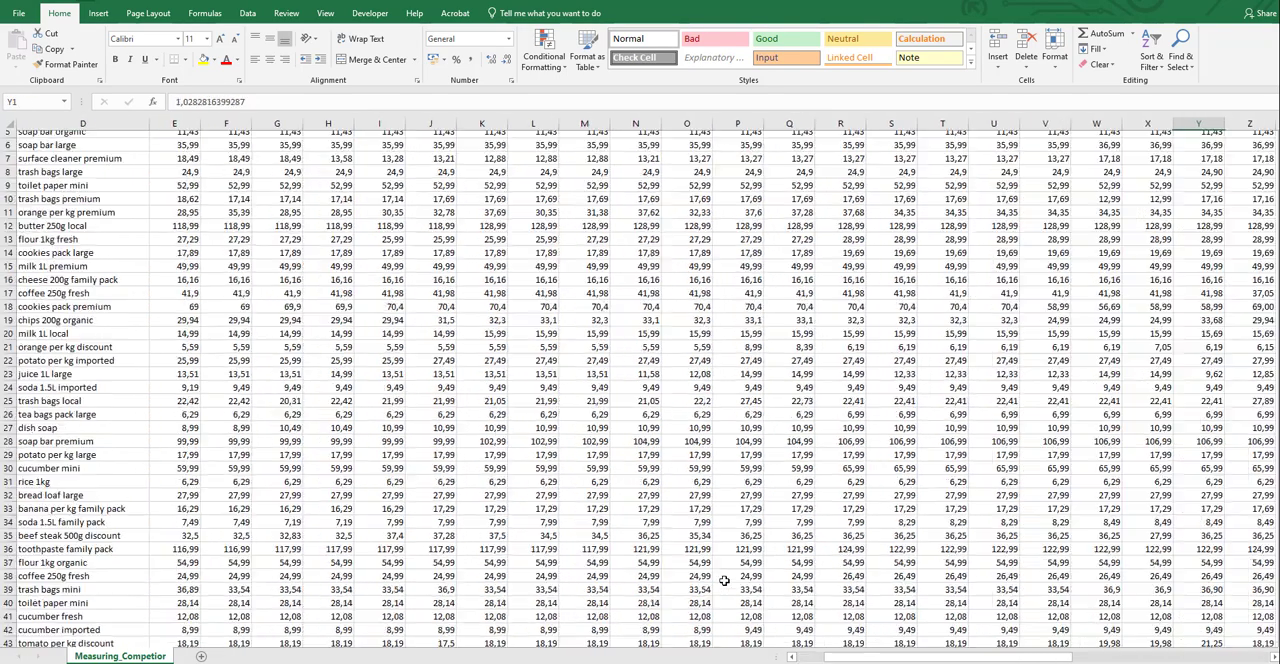
Delete row 1, which holds the unlabelled numbers above the column headers
{"action": "key", "text": "ctrl+Up"}
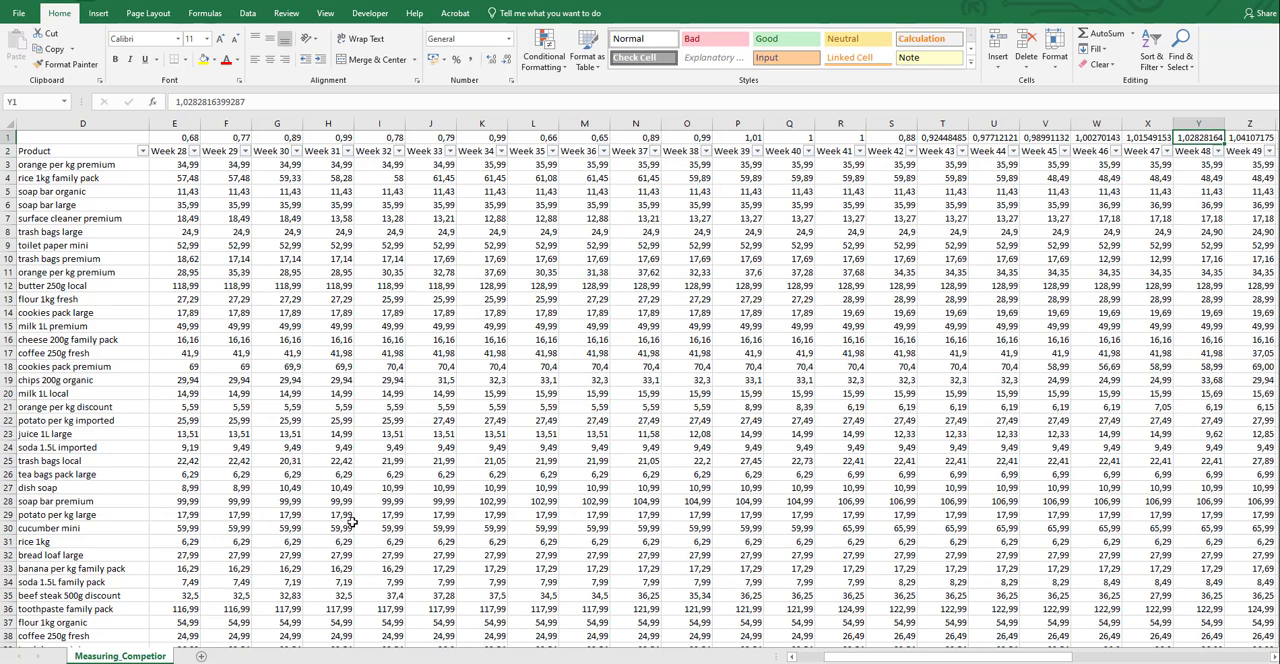
{"action": "left_click", "coordinate": [174, 139]}
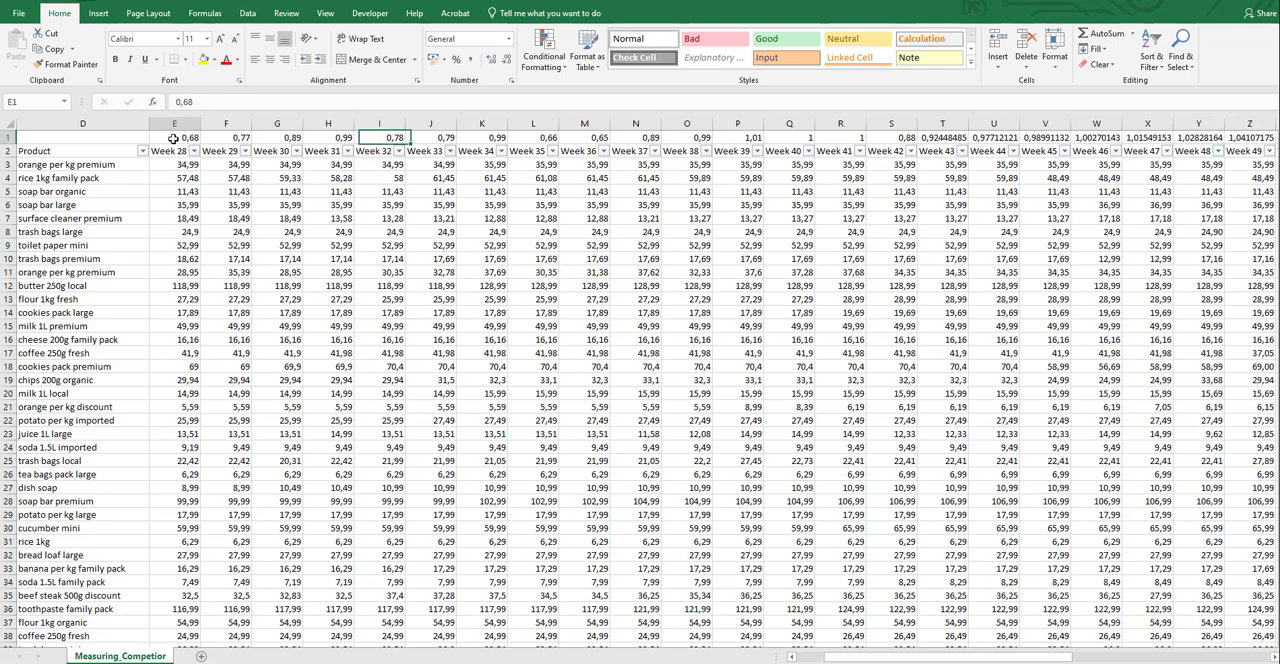
{"action": "left_click", "coordinate": [8, 137]}
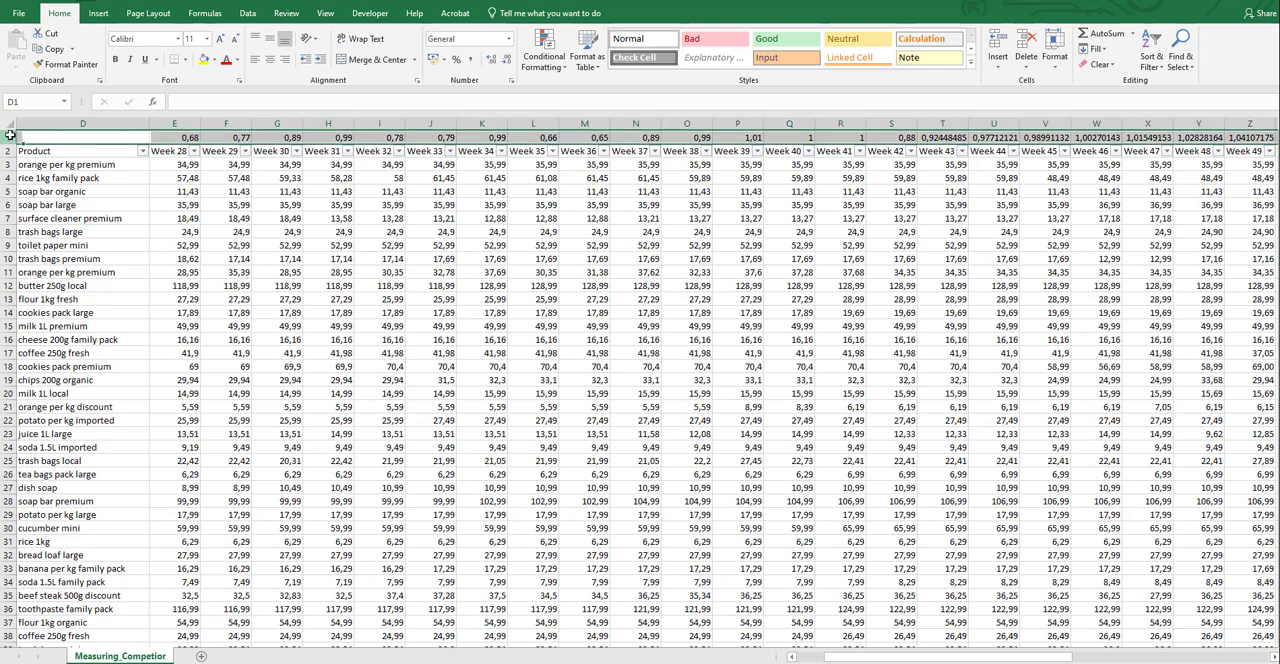
{"action": "right_click", "coordinate": [9, 137]}
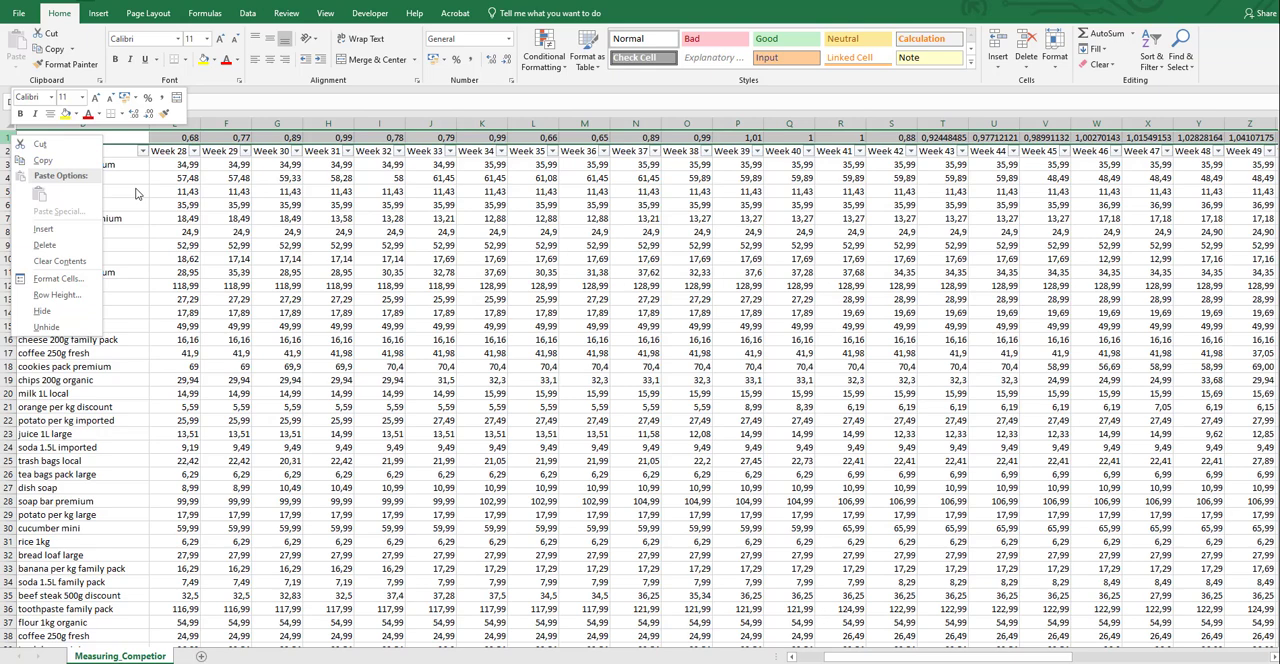
{"action": "left_click", "coordinate": [60, 244]}
Widen the Price Index Week 29 column to fit its header text
{"action": "left_click", "coordinate": [820, 137]}
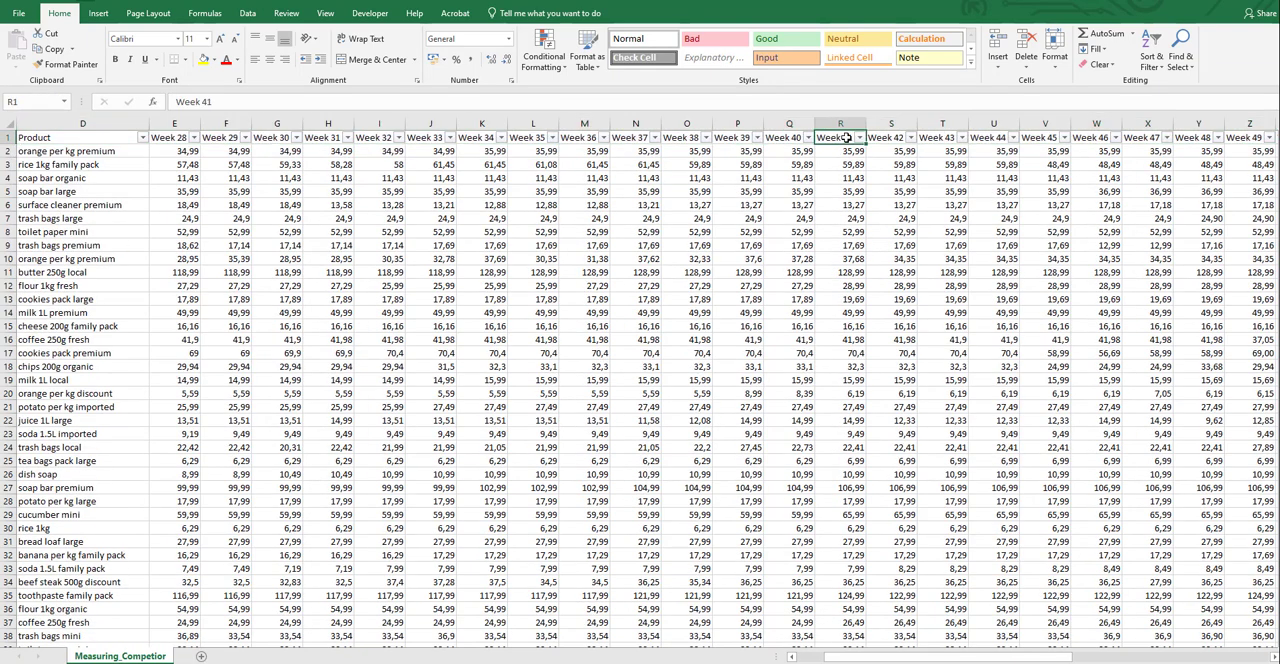
{"action": "key", "text": "ctrl+Right"}
{"action": "key", "text": "Left"}
{"action": "key", "text": "Left"}
{"action": "key", "text": "Left"}
{"action": "key", "text": "Left"}
{"action": "key", "text": "Left"}
{"action": "key", "text": "Left"}
{"action": "key", "text": "Left"}
{"action": "key", "text": "Left"}
{"action": "key", "text": "Left"}
{"action": "key", "text": "Left"}
{"action": "key", "text": "Left"}
{"action": "key", "text": "Left"}
{"action": "key", "text": "Left"}
{"action": "key", "text": "Left"}
{"action": "key", "text": "Left"}
{"action": "key", "text": "Left"}
{"action": "key", "text": "Left"}
{"action": "key", "text": "Left"}
{"action": "key", "text": "Left"}
{"action": "key", "text": "Left"}
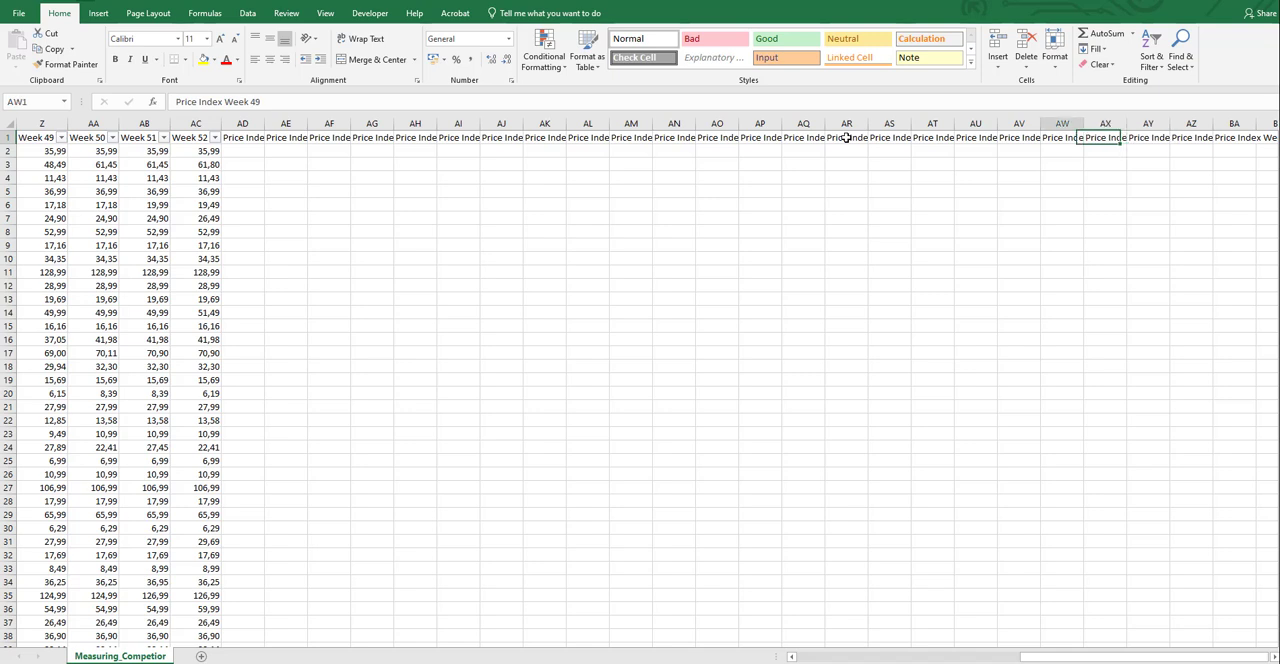
{"action": "key", "text": "Left"}
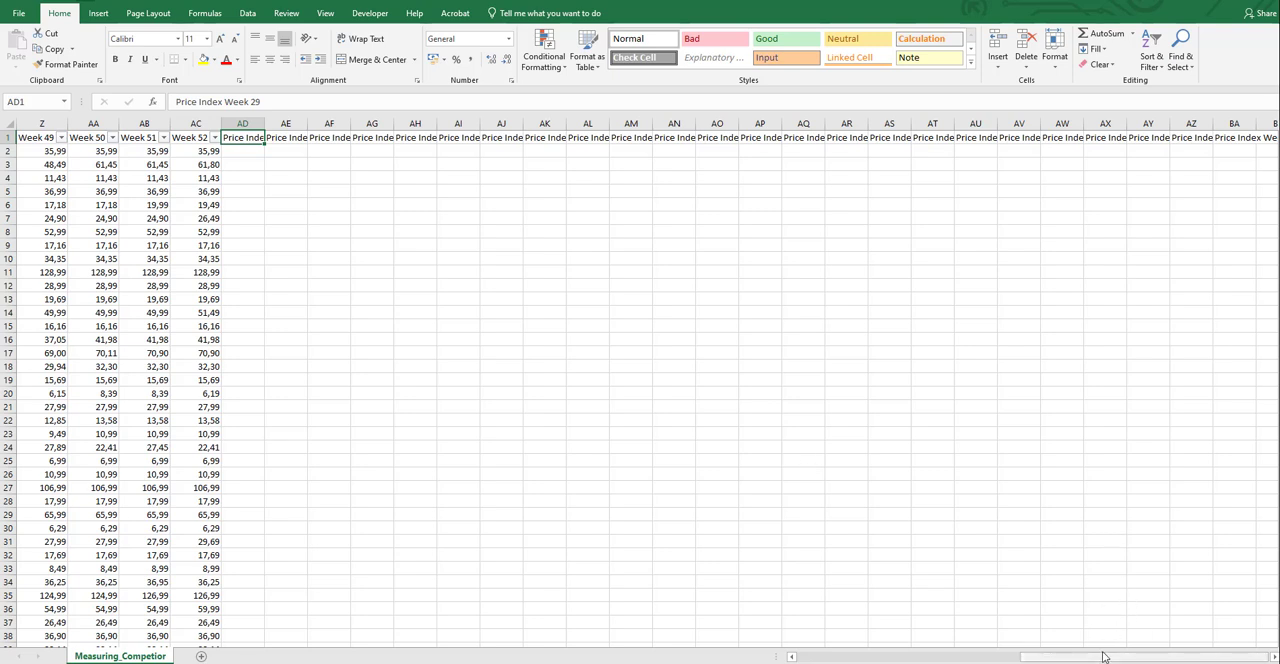
{"action": "left_click_drag", "start_coordinate": [1095, 660], "coordinate": [986, 649]}
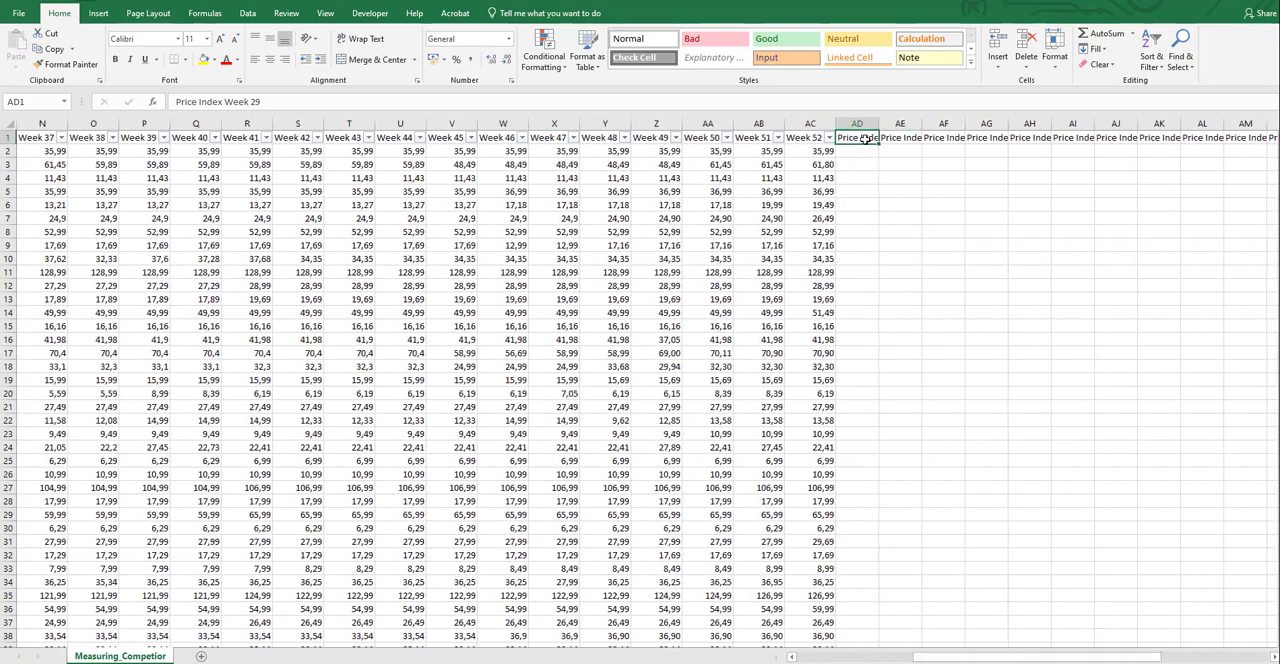
{"action": "double_click", "coordinate": [880, 123]}
Enter the Week 29 price index in AD2 as the Week 29 price relative to Week 28: =F2/E2*100
{"action": "left_click", "coordinate": [878, 158]}
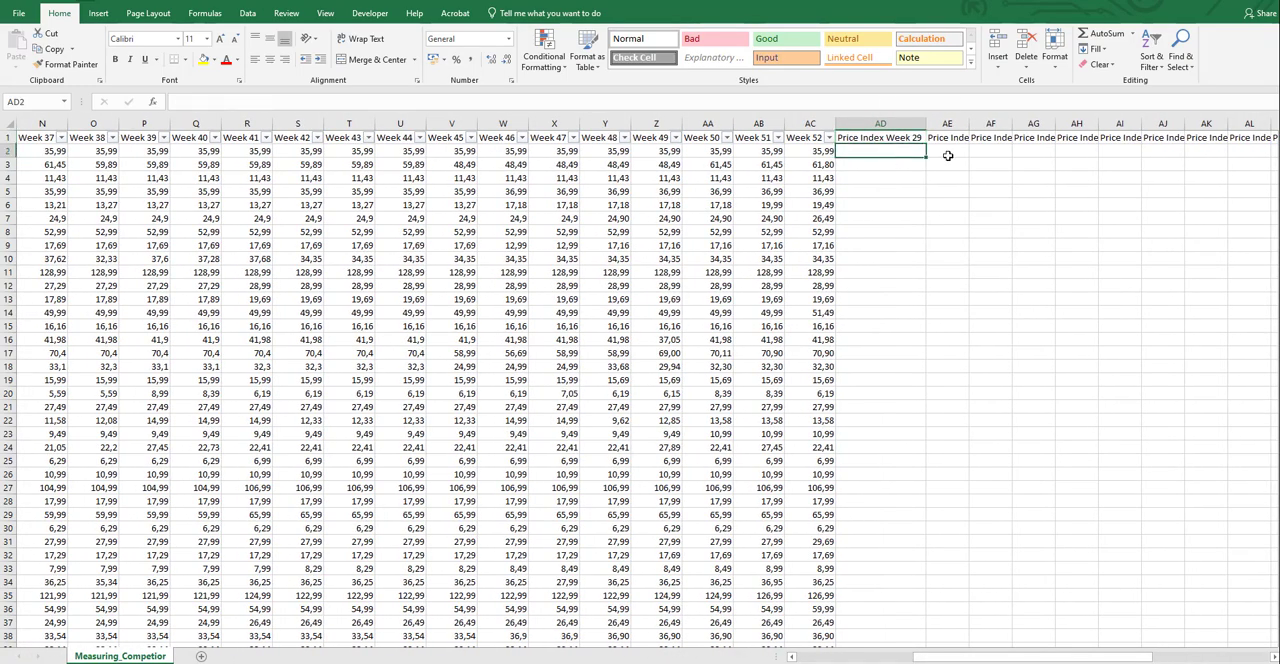
{"action": "type", "text": ")"}
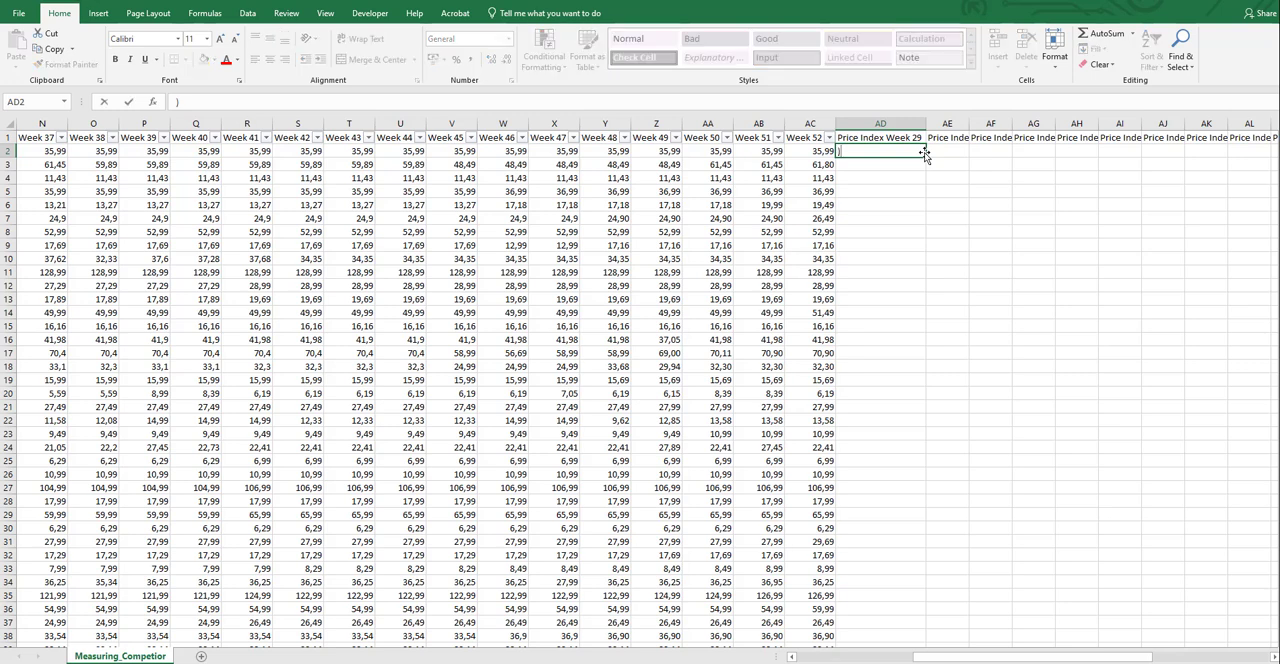
{"action": "type", "text": "="}
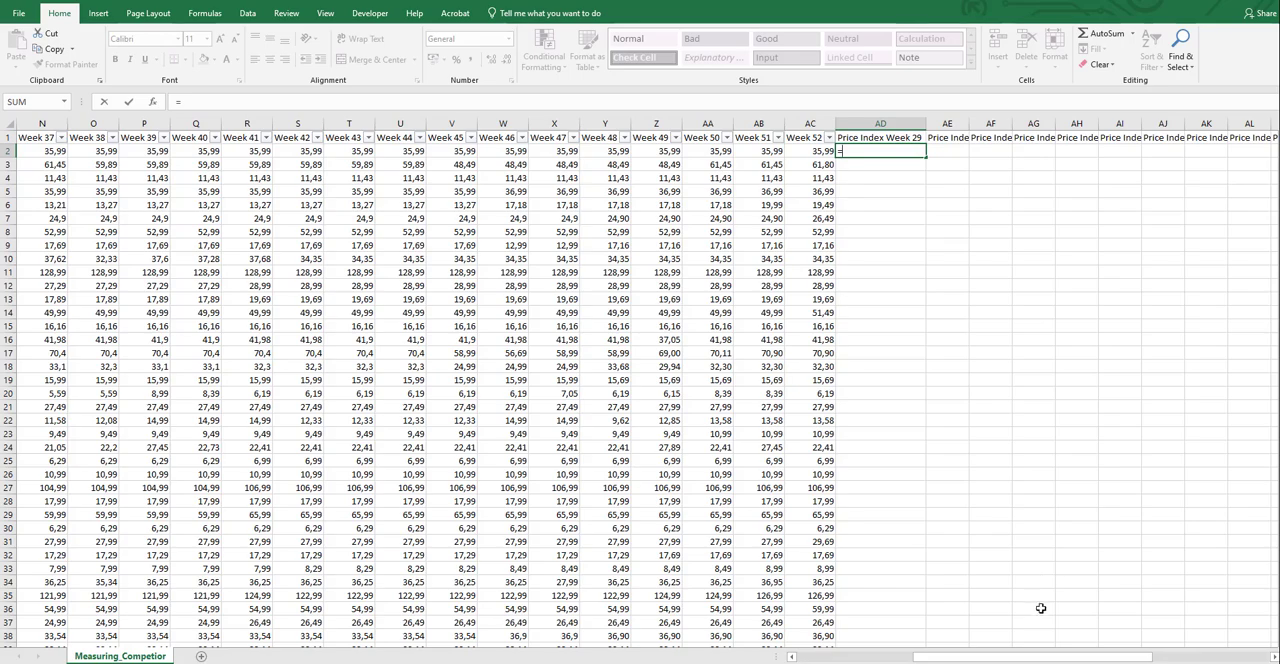
{"action": "left_click_drag", "start_coordinate": [973, 658], "coordinate": [882, 655]}
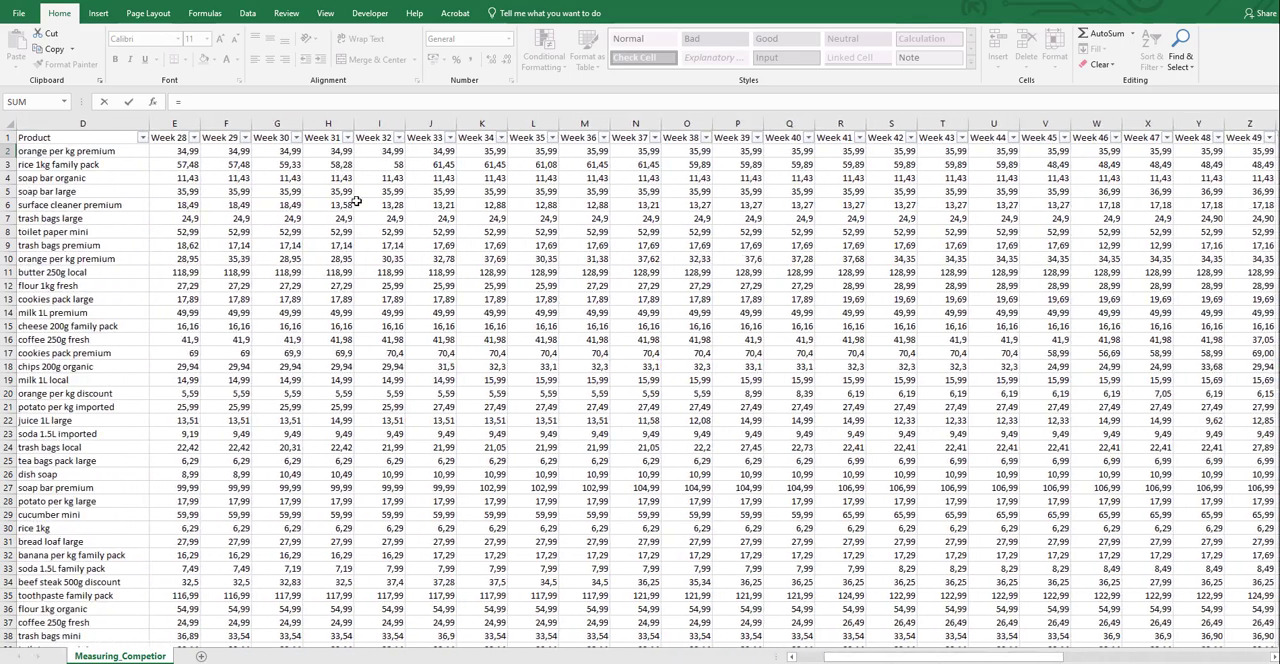
{"action": "left_click", "coordinate": [230, 151]}
{"action": "type", "text": "/"}
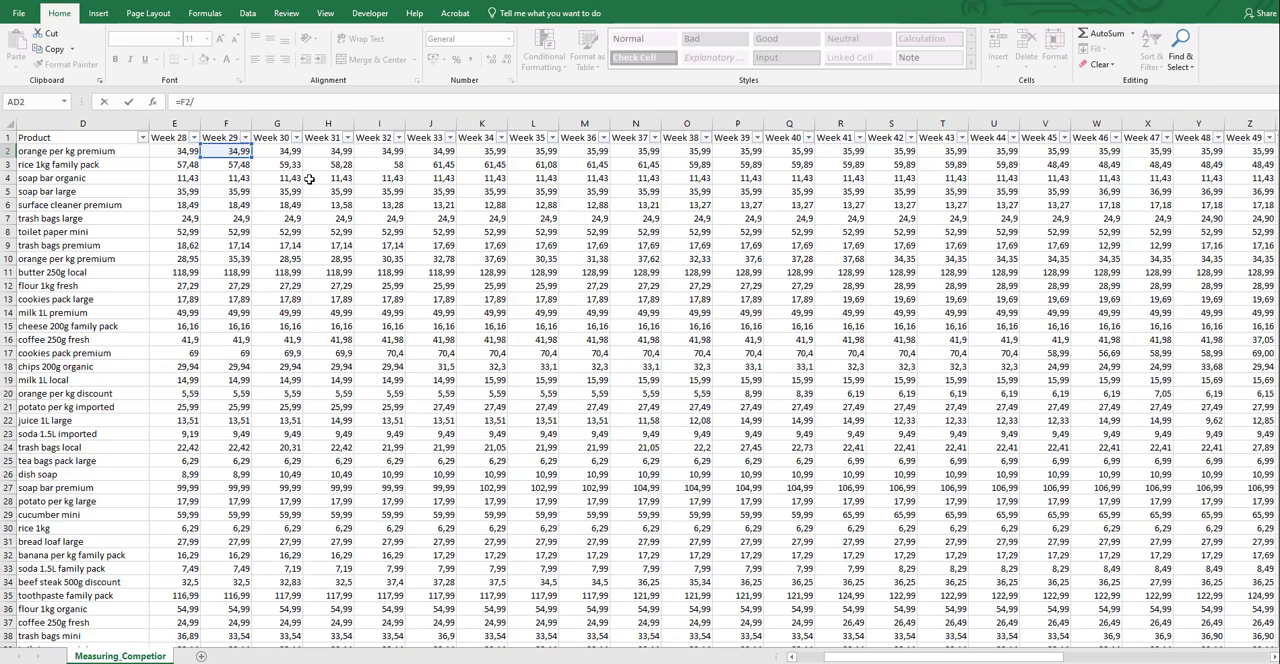
{"action": "left_click", "coordinate": [175, 150]}
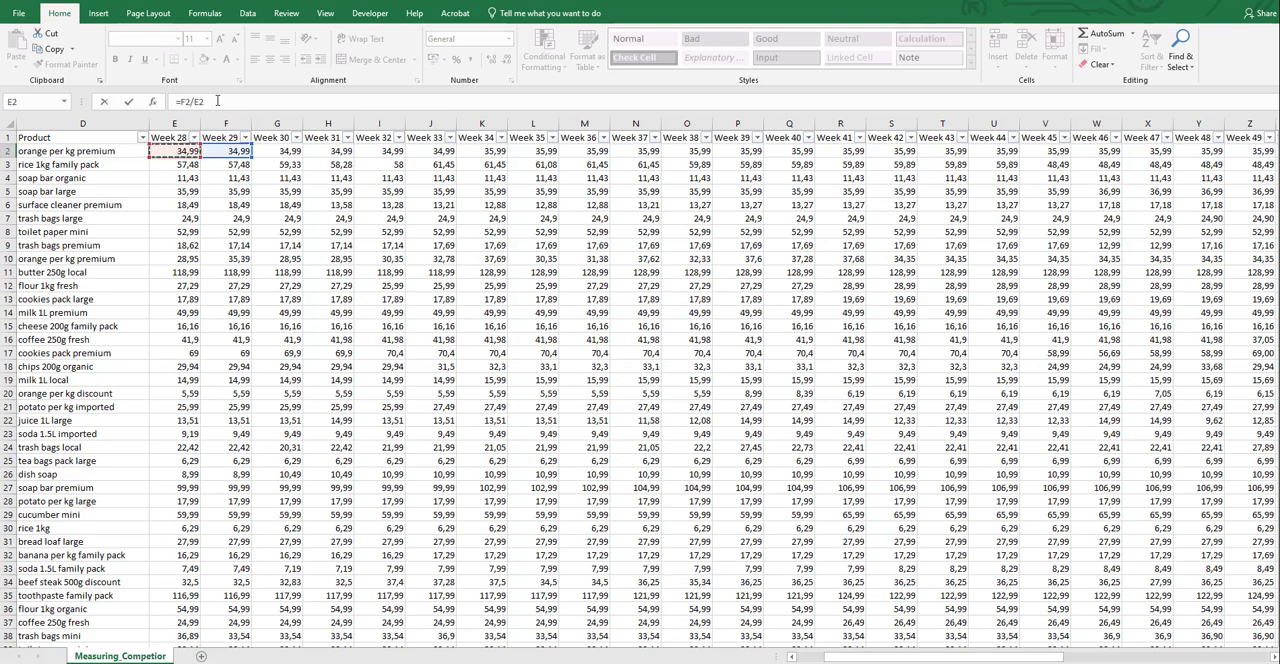
{"action": "type", "text": "*100"}
{"action": "key", "text": "Return"}
Round the price index in AD2 up to a whole number with =ROUNDUP(F2/E2*100;0)
{"action": "left_click", "coordinate": [1164, 141]}
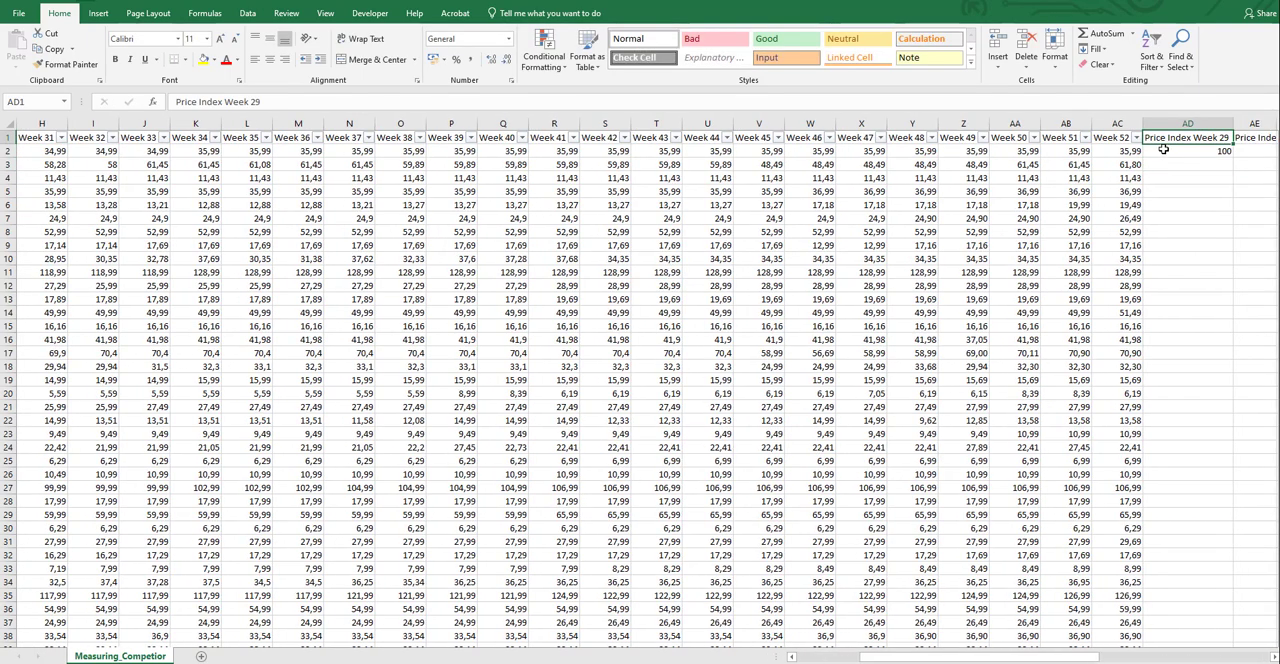
{"action": "left_click", "coordinate": [1165, 151]}
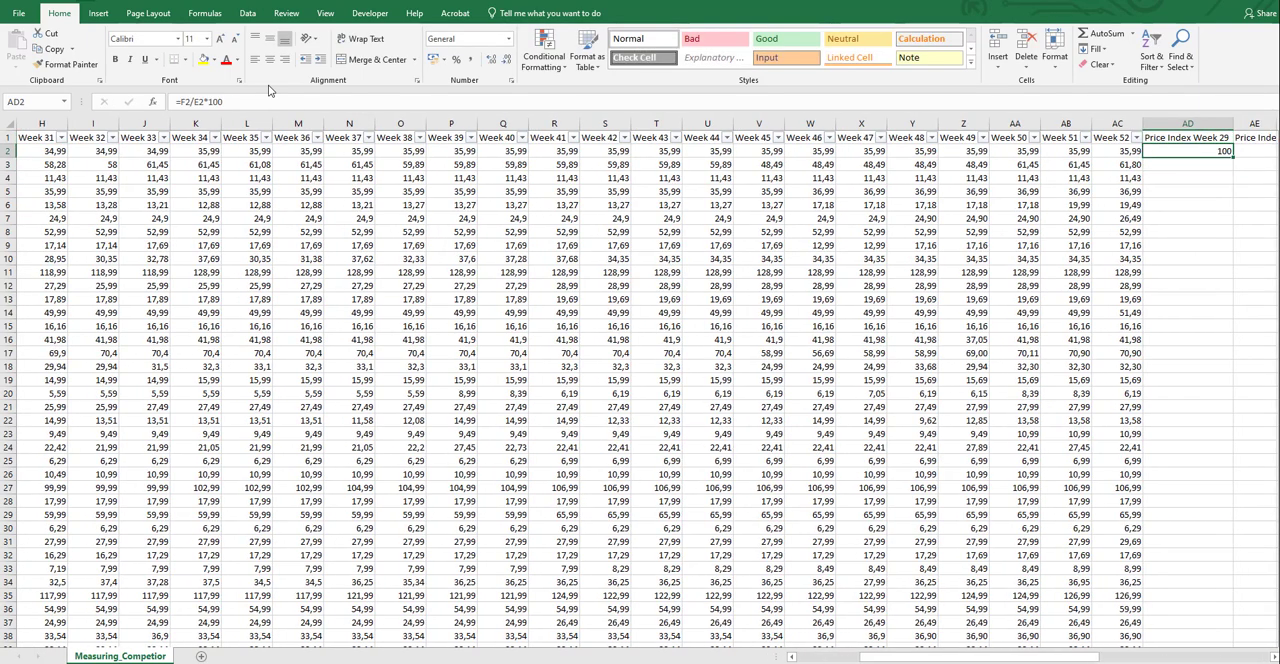
{"action": "left_click", "coordinate": [177, 101]}
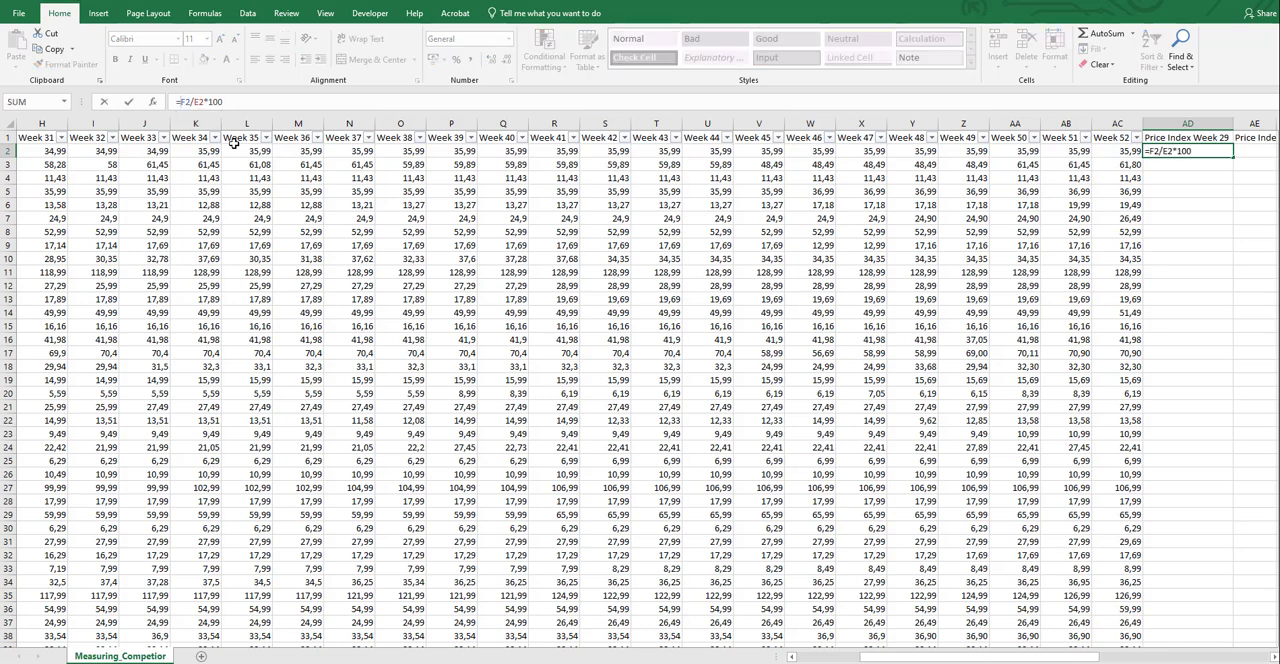
{"action": "type", "text": "ROUND(E2/E2*100"}
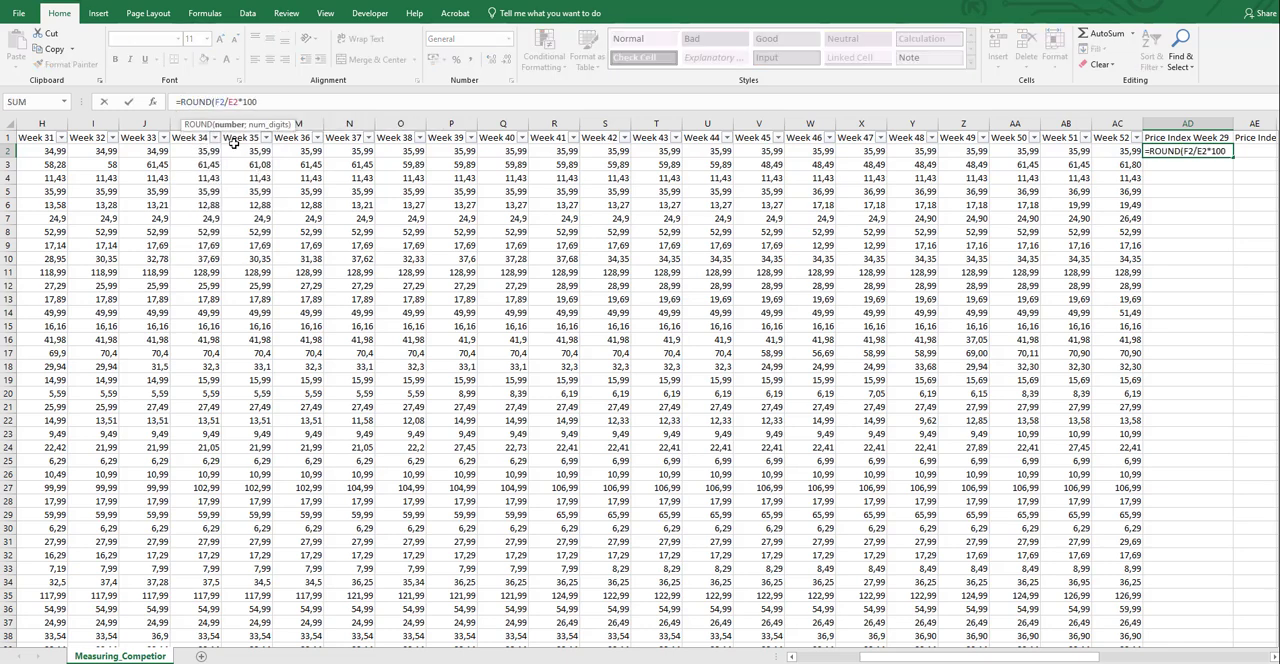
{"action": "type", "text": ";0)"}
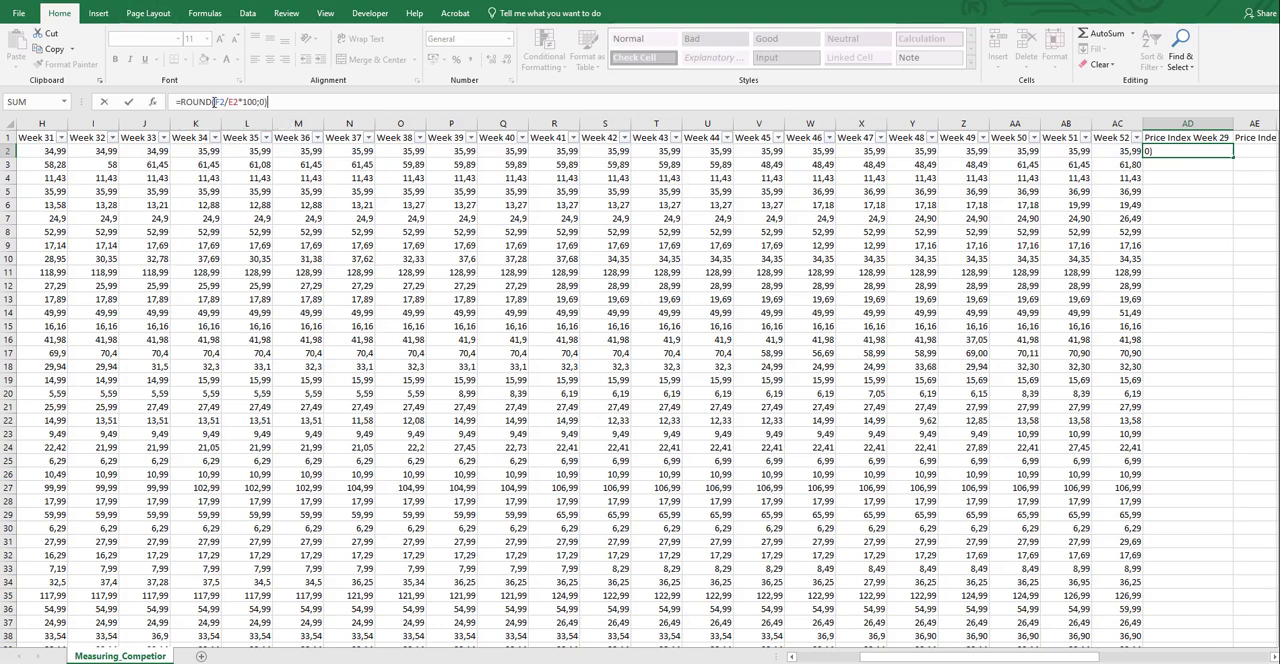
{"action": "left_click", "coordinate": [213, 101]}
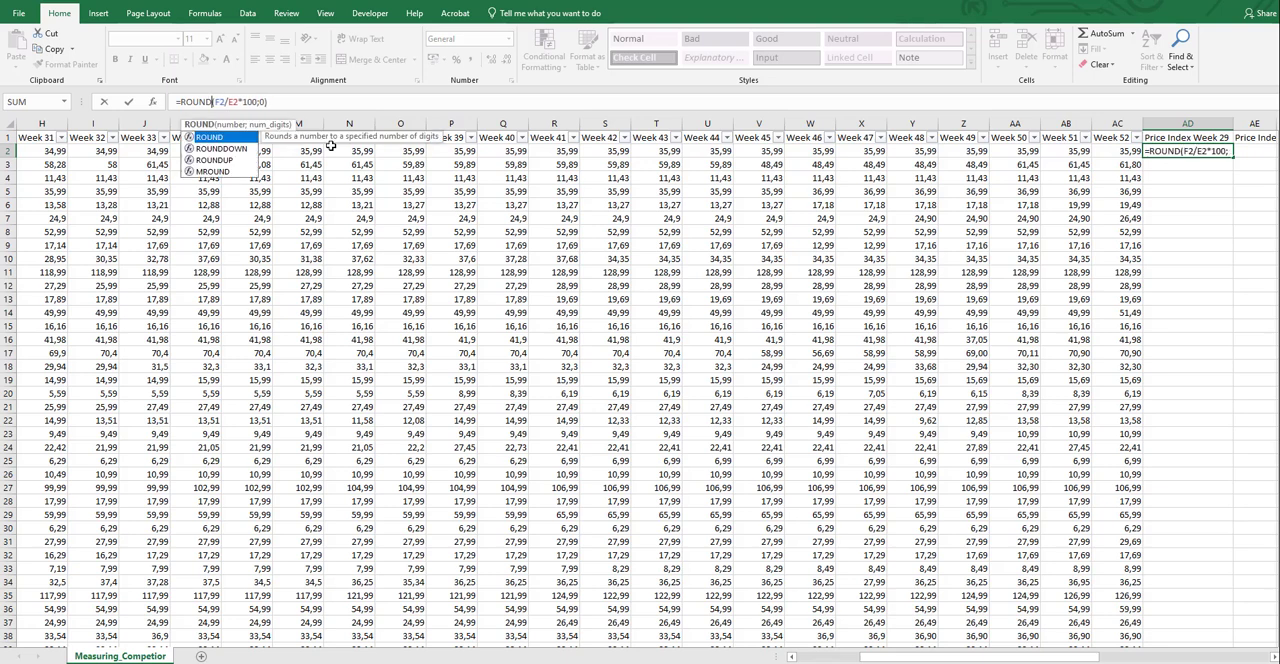
{"action": "type", "text": "UP"}
{"action": "key", "text": "Return"}
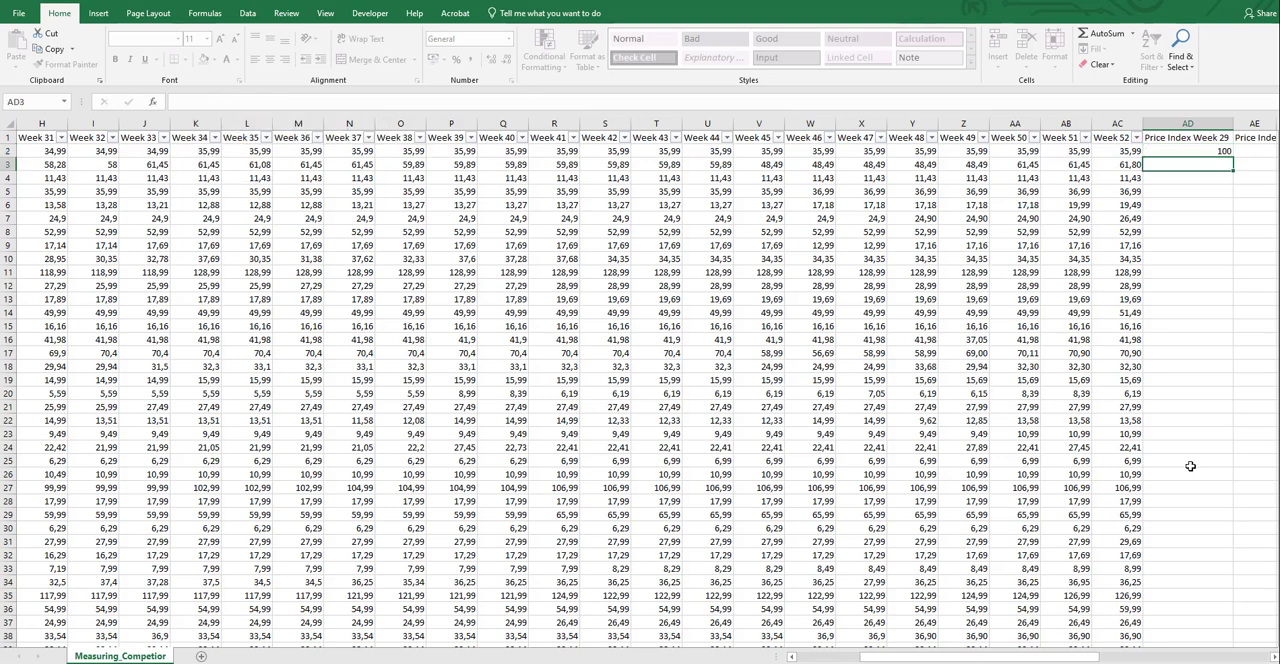
Lock column E in the AD2 price index formula so it reads =ROUNDUP(F2/$E2*100;0)
{"action": "left_click_drag", "start_coordinate": [1052, 659], "coordinate": [1234, 659]}
{"action": "left_click", "coordinate": [219, 146]}
{"action": "left_click", "coordinate": [245, 102]}
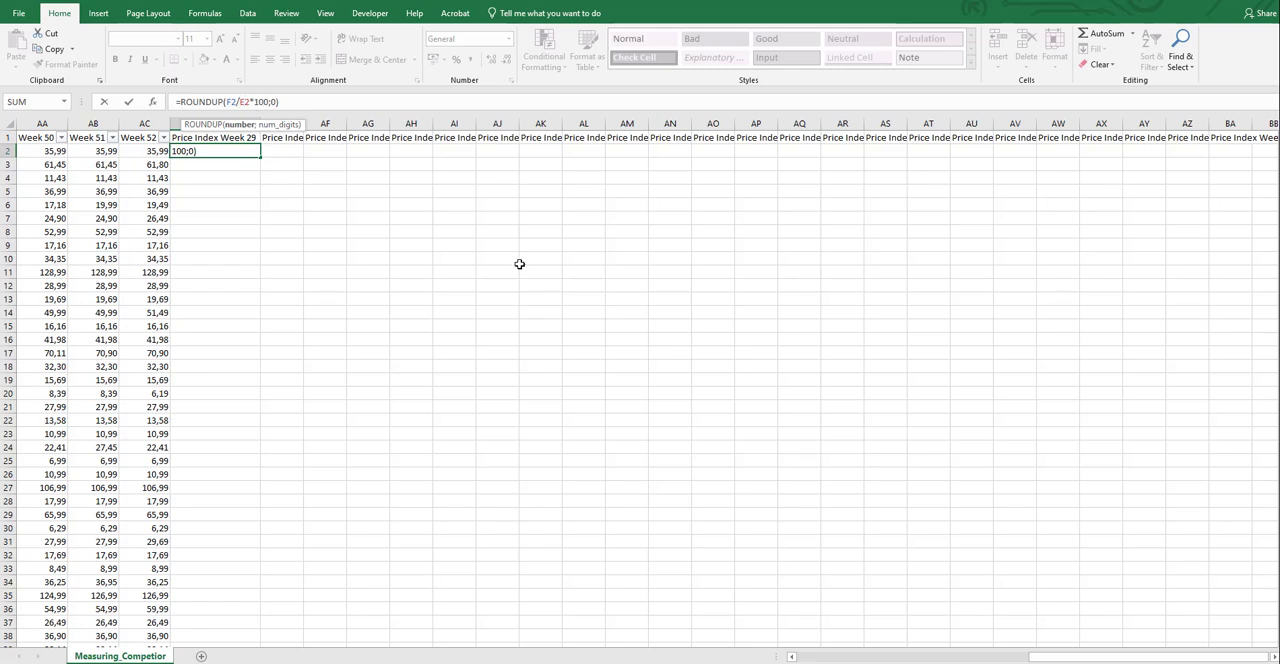
{"action": "key", "text": "F4"}
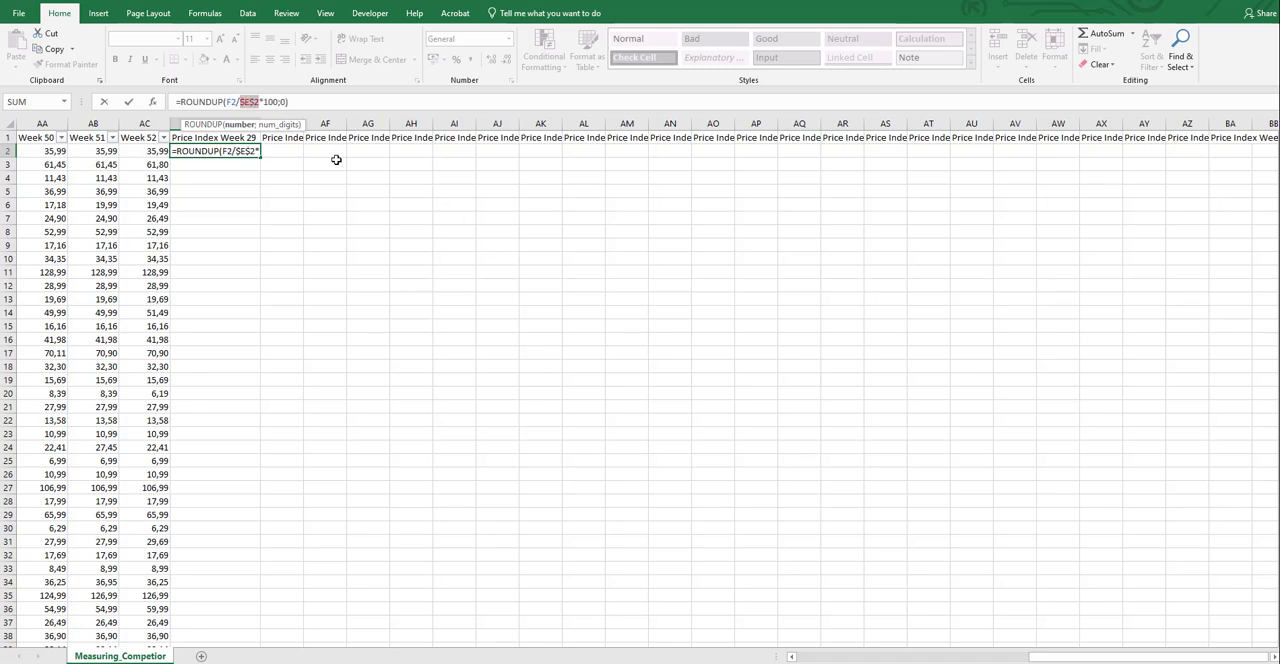
{"action": "key", "text": "F4"}
{"action": "key", "text": "F4"}
{"action": "key", "text": "Return"}
{"action": "key", "text": "Up"}
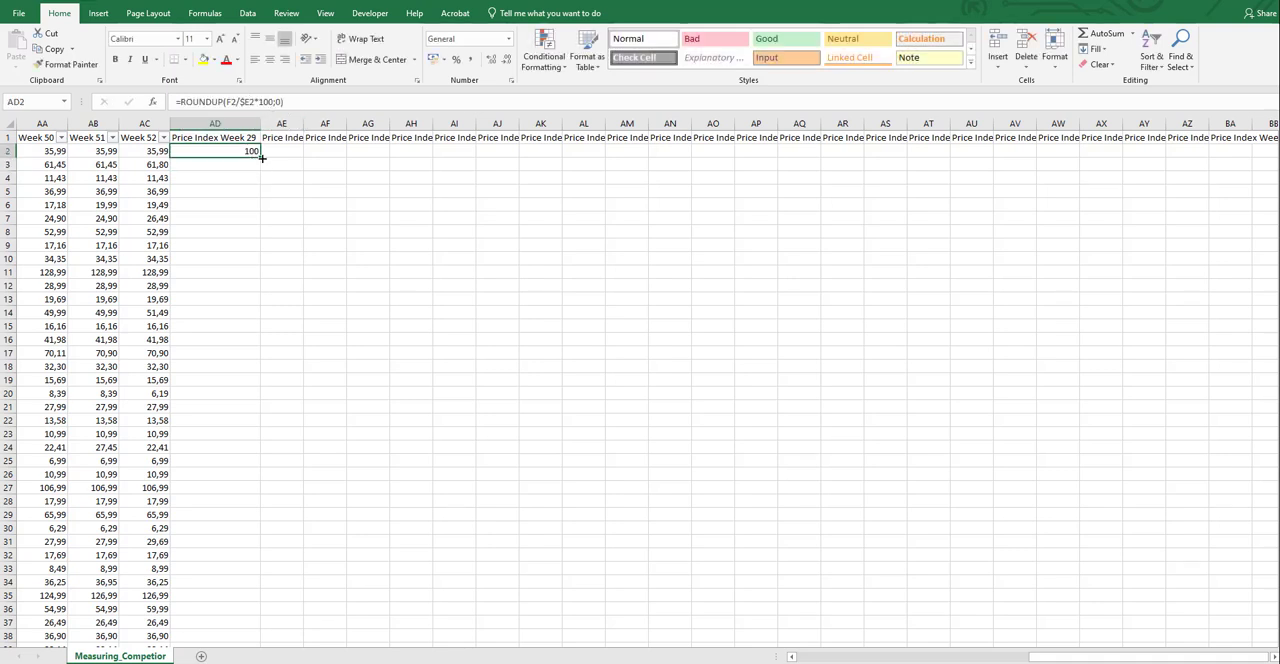
Fill the AD2 formula across row 2 through Price Index Week 52, and clear the surplus formula in BB2
{"action": "left_click_drag", "start_coordinate": [261, 157], "coordinate": [877, 152]}
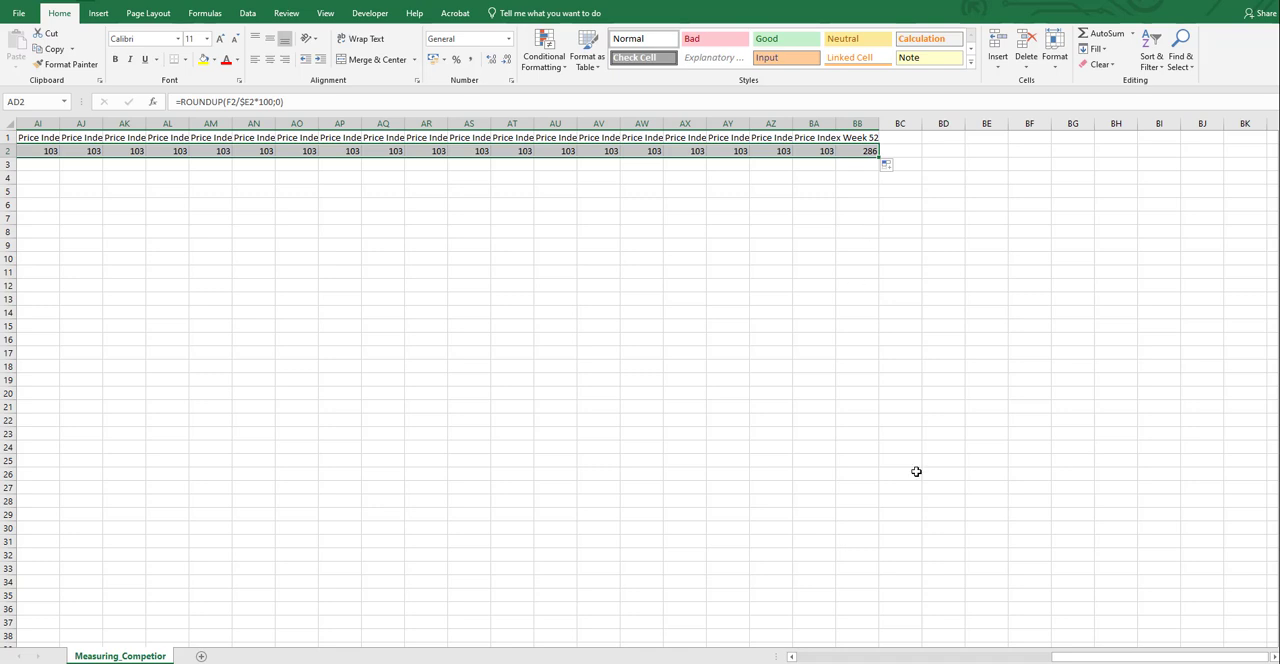
{"action": "mouse_move", "coordinate": [1089, 657]}
{"action": "left_mouse_down"}
{"action": "mouse_move", "coordinate": [1028, 657]}
{"action": "mouse_move", "coordinate": [1066, 657]}
{"action": "left_mouse_up"}
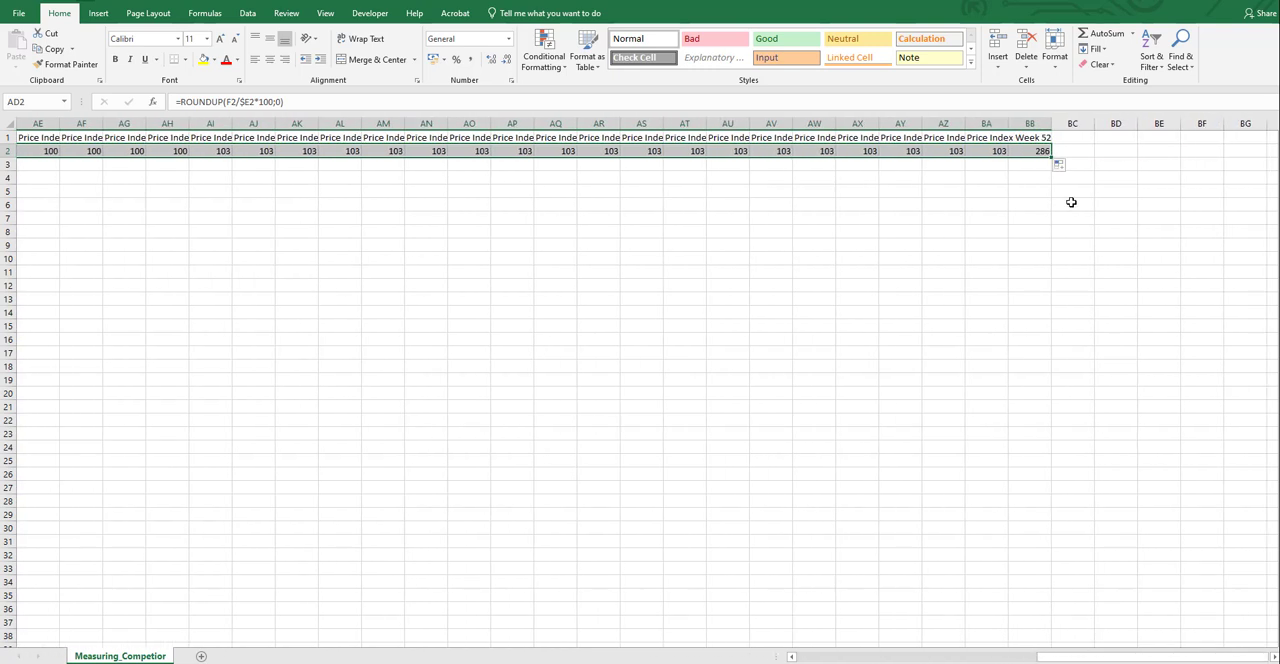
{"action": "left_click", "coordinate": [1030, 148]}
{"action": "left_click", "coordinate": [1039, 118]}
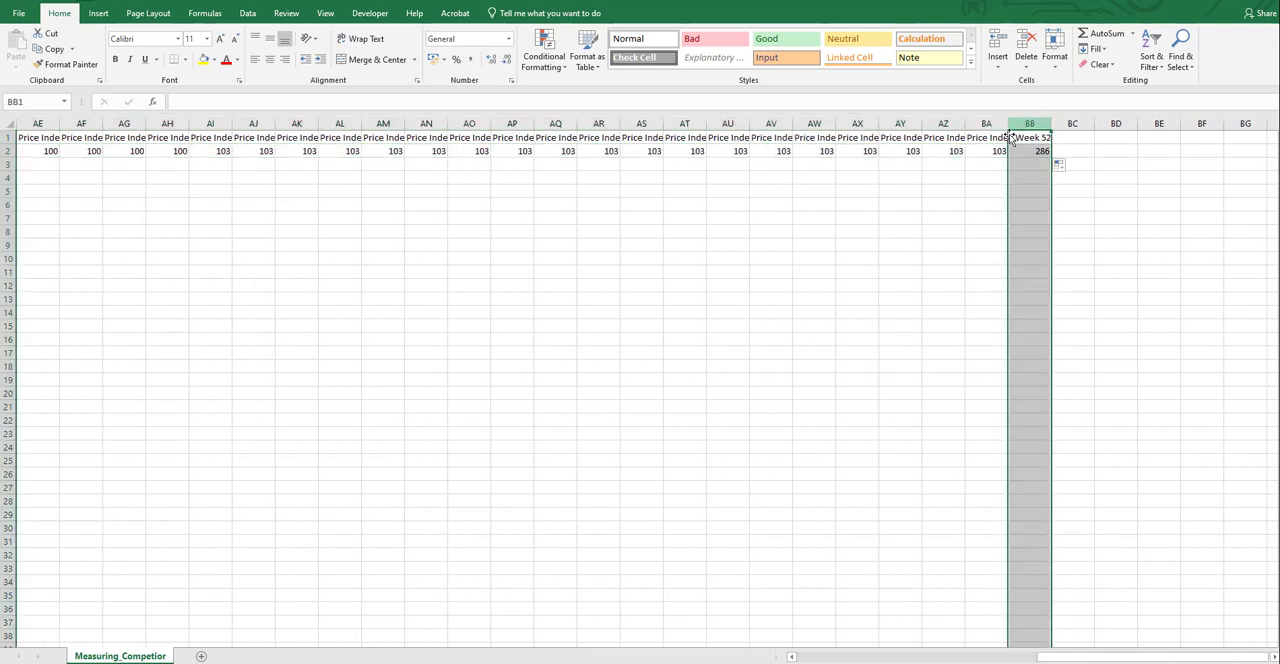
{"action": "left_click", "coordinate": [997, 137]}
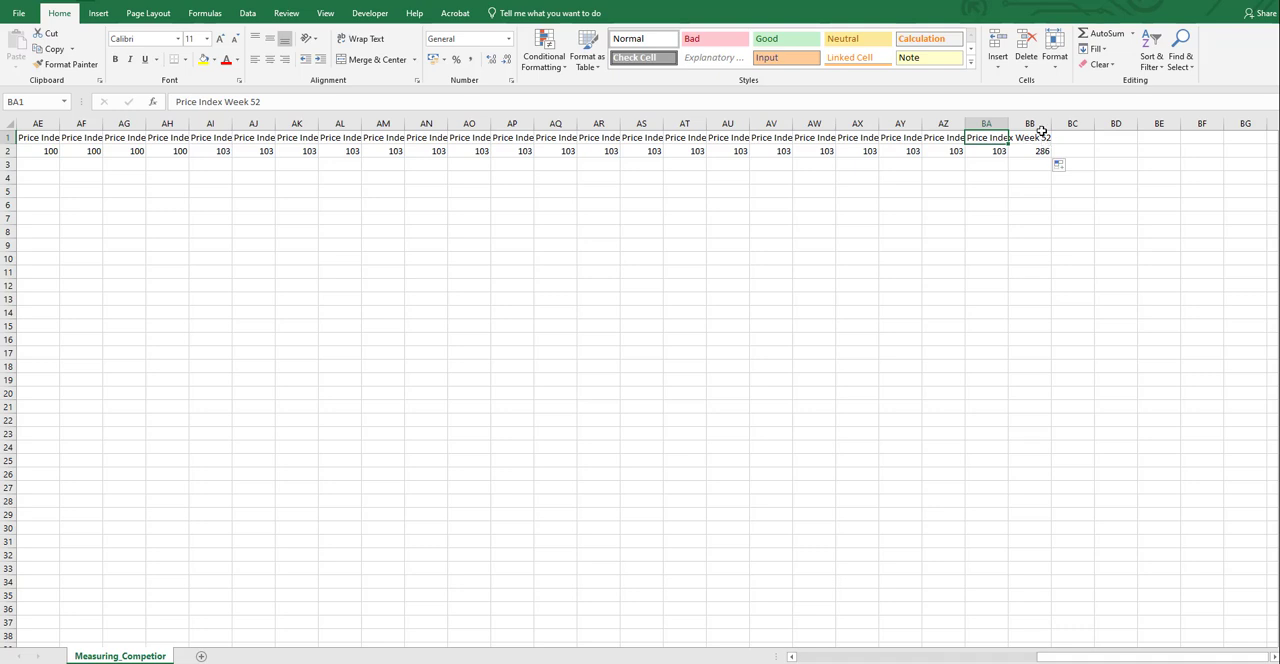
{"action": "left_click", "coordinate": [1041, 137]}
{"action": "left_click", "coordinate": [1046, 151]}
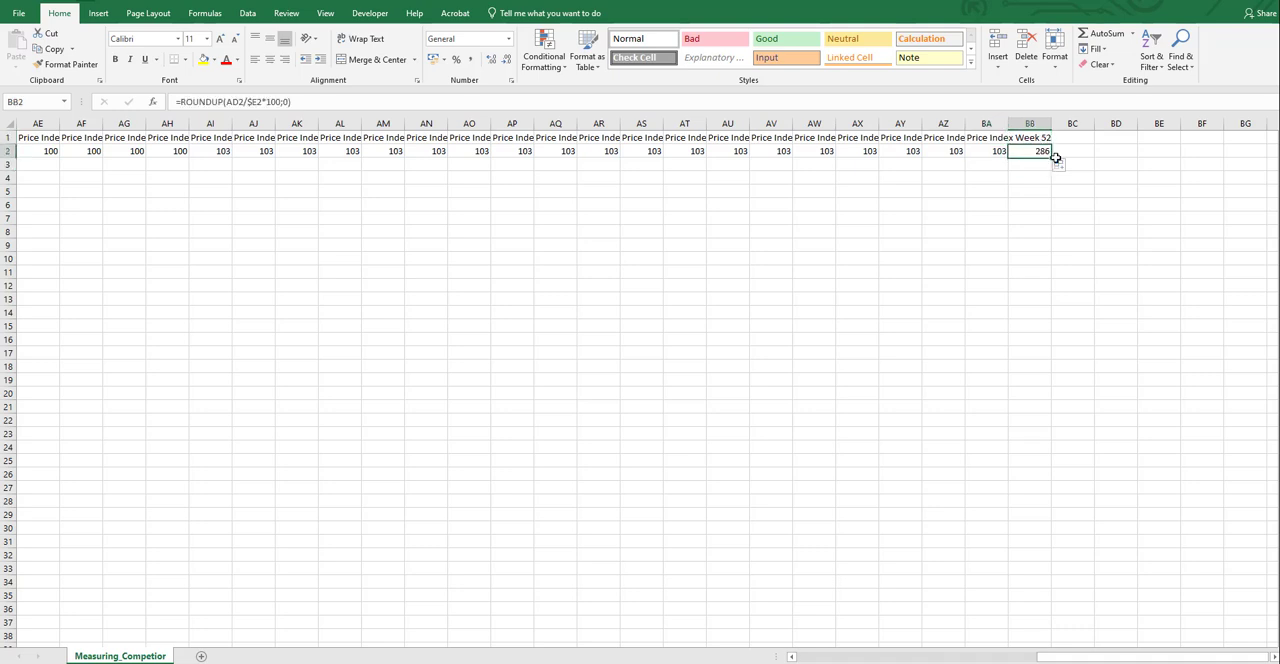
{"action": "key", "text": "Delete"}
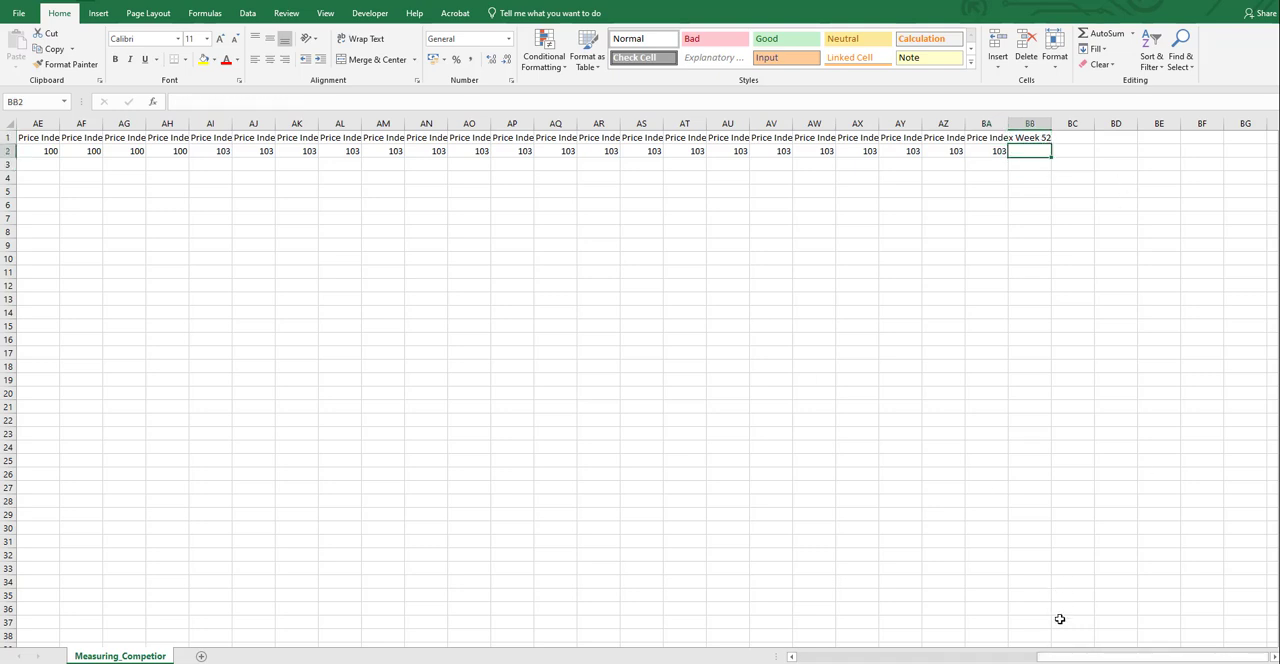
Fill the price index formulas in AD2:BA2 down through all product rows
{"action": "left_click_drag", "start_coordinate": [1072, 657], "coordinate": [1015, 657]}
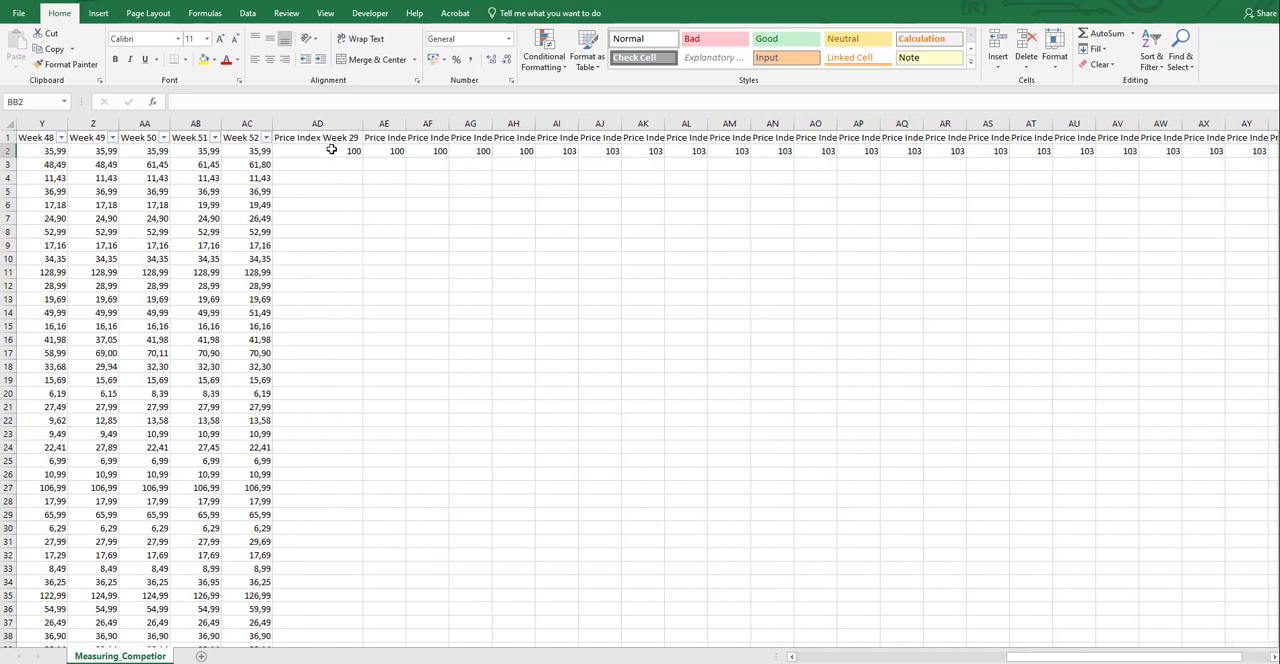
{"action": "left_click_drag", "start_coordinate": [336, 152], "coordinate": [1192, 152]}
{"action": "double_click", "coordinate": [1202, 158]}
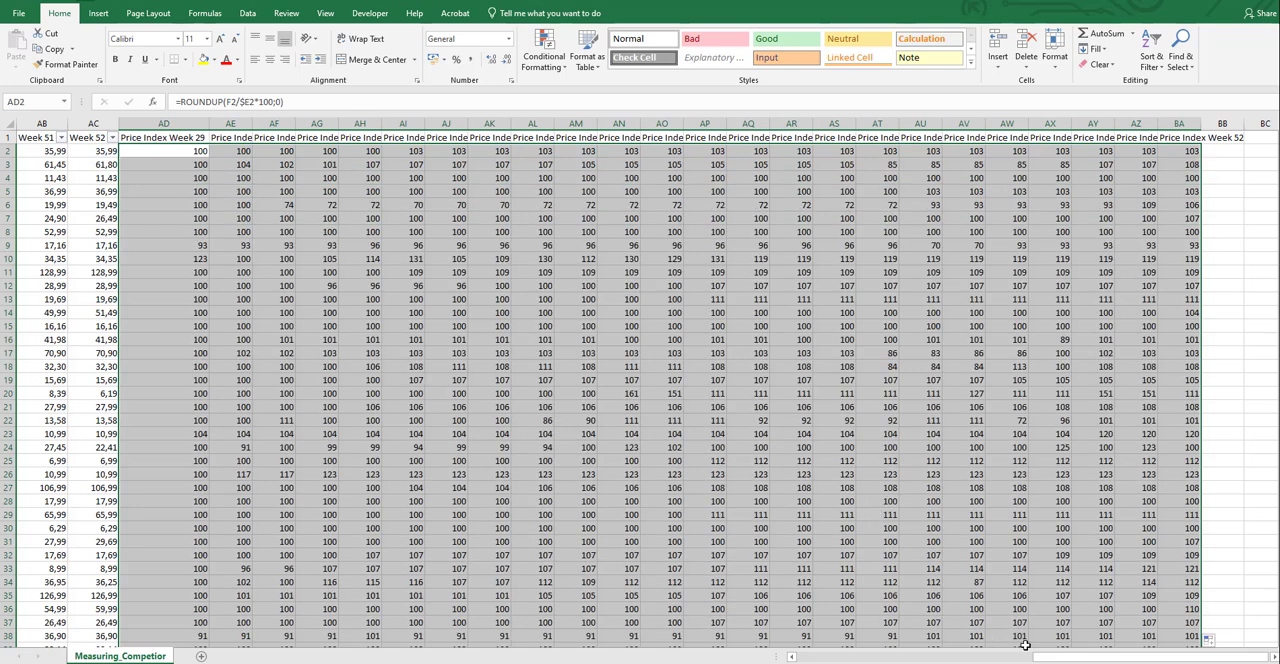
Create a PivotTable on a new worksheet from the full data range, $A$1:$BA$19927 on the Measuring_Competior sheet
{"action": "left_click_drag", "start_coordinate": [1040, 656], "coordinate": [787, 655]}
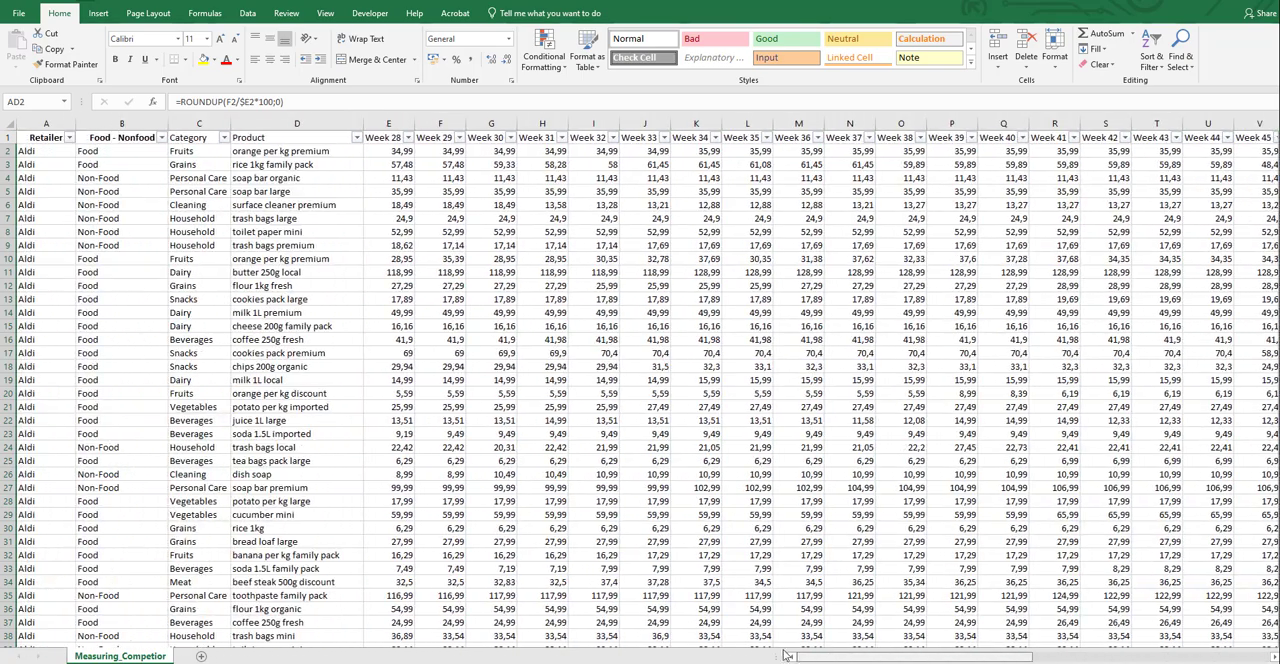
{"action": "left_click", "coordinate": [107, 16]}
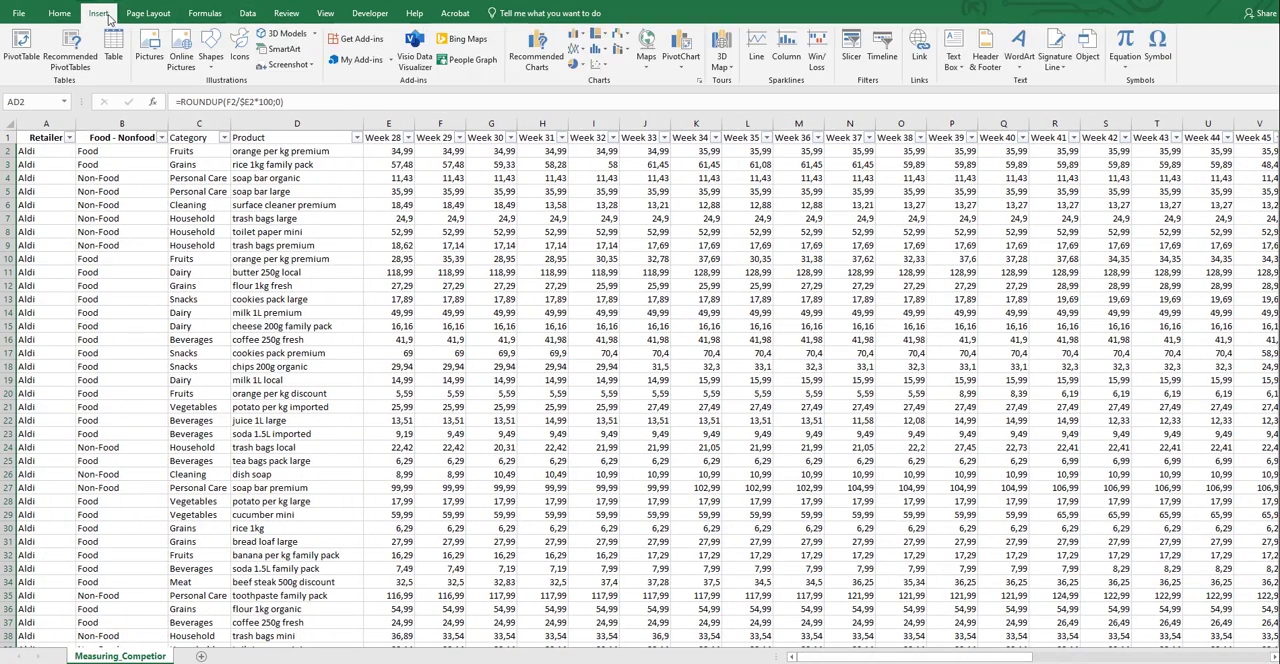
{"action": "left_click", "coordinate": [21, 45]}
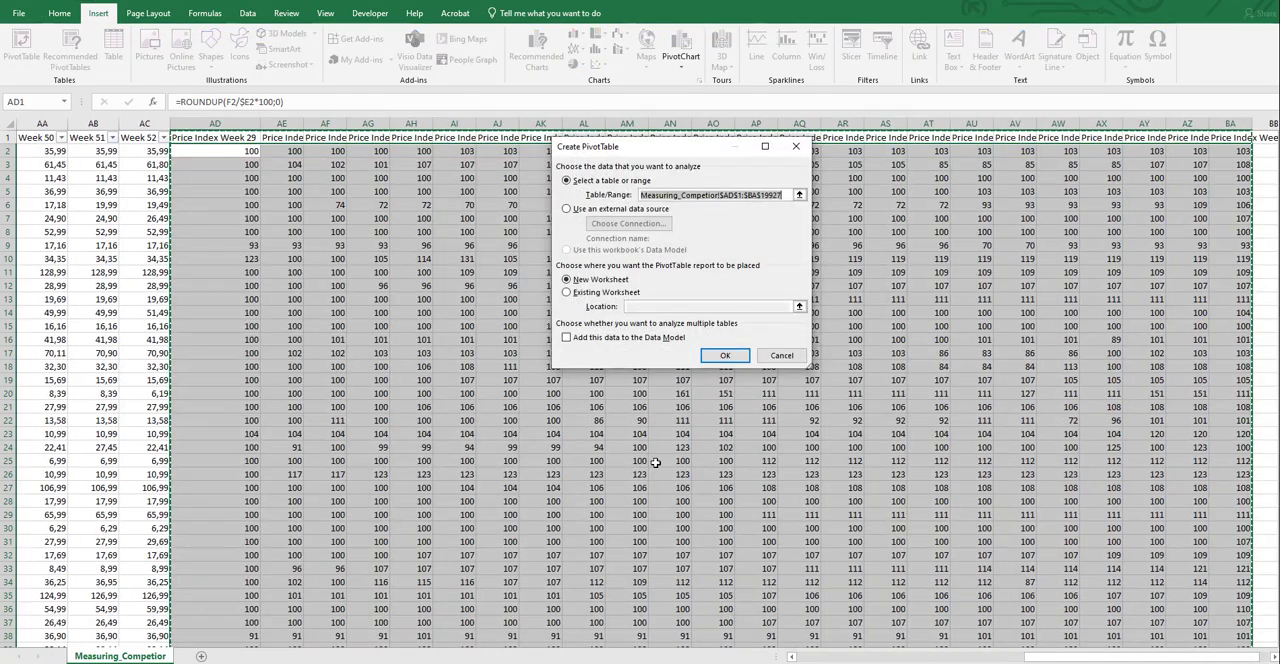
{"action": "left_click_drag", "start_coordinate": [1052, 658], "coordinate": [732, 616]}
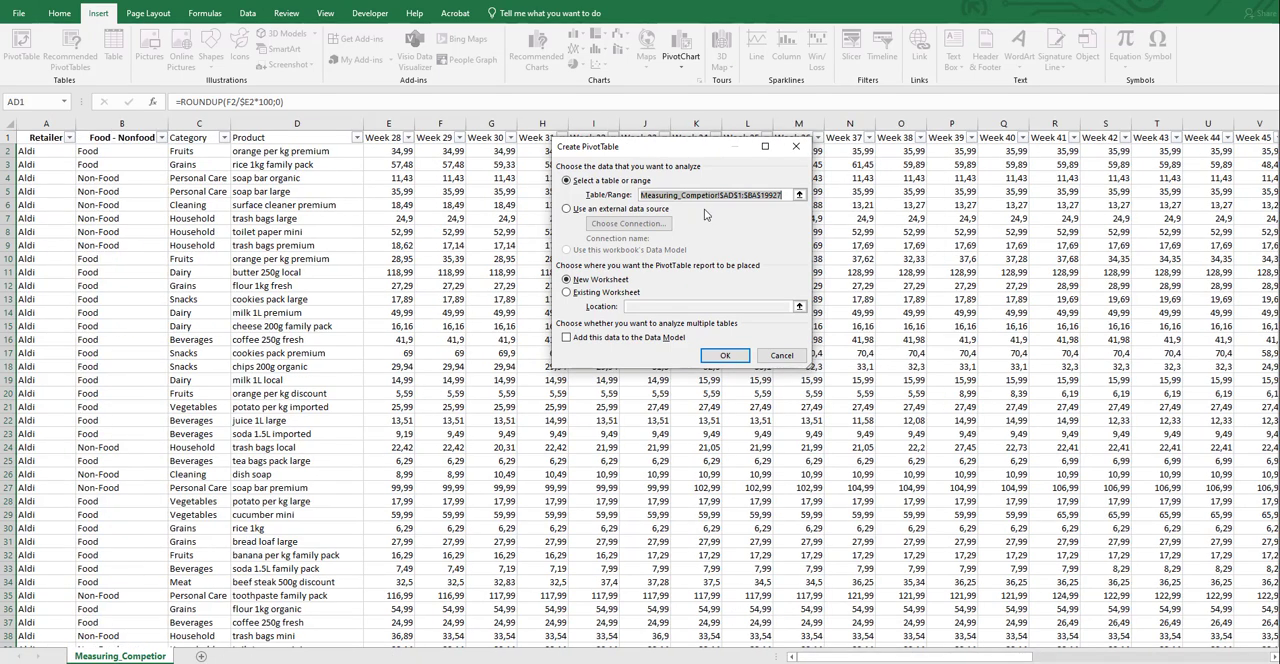
{"action": "left_click_drag", "start_coordinate": [986, 658], "coordinate": [799, 616]}
{"action": "left_click", "coordinate": [728, 195]}
{"action": "key", "text": "BackSpace"}
{"action": "key", "text": "Return"}
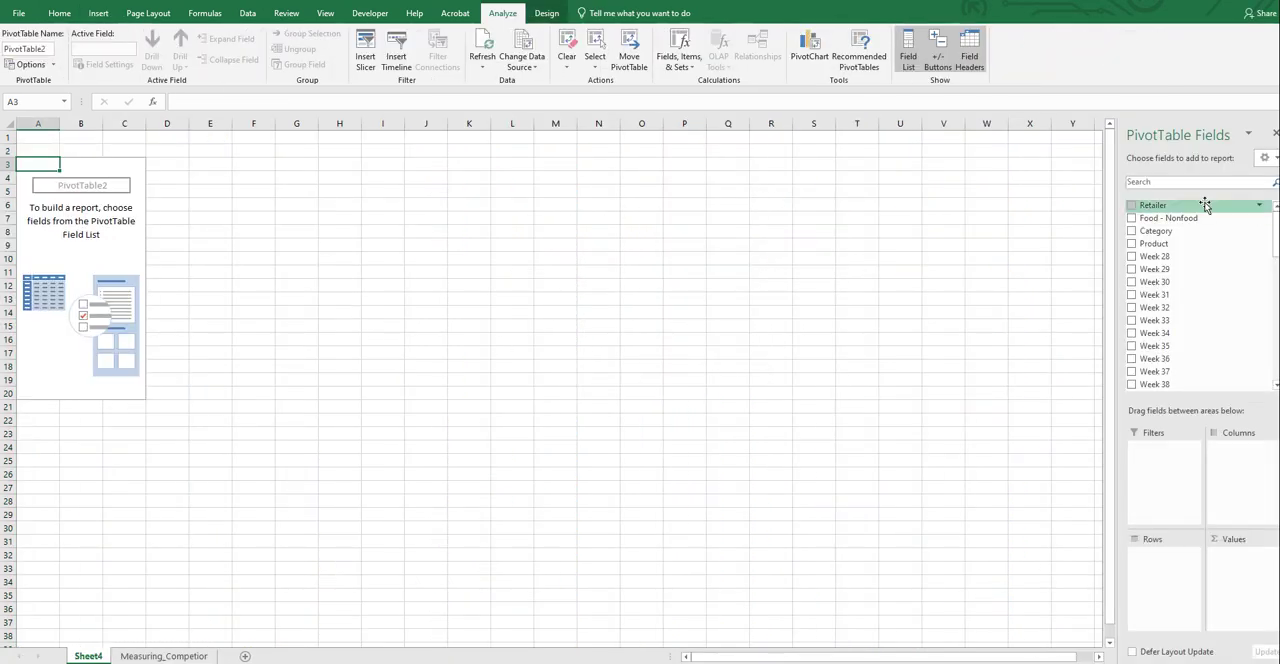
Add Retailer to the PivotTable rows and Price Index Week 29 to its values
{"action": "left_click_drag", "start_coordinate": [1206, 205], "coordinate": [1194, 555]}
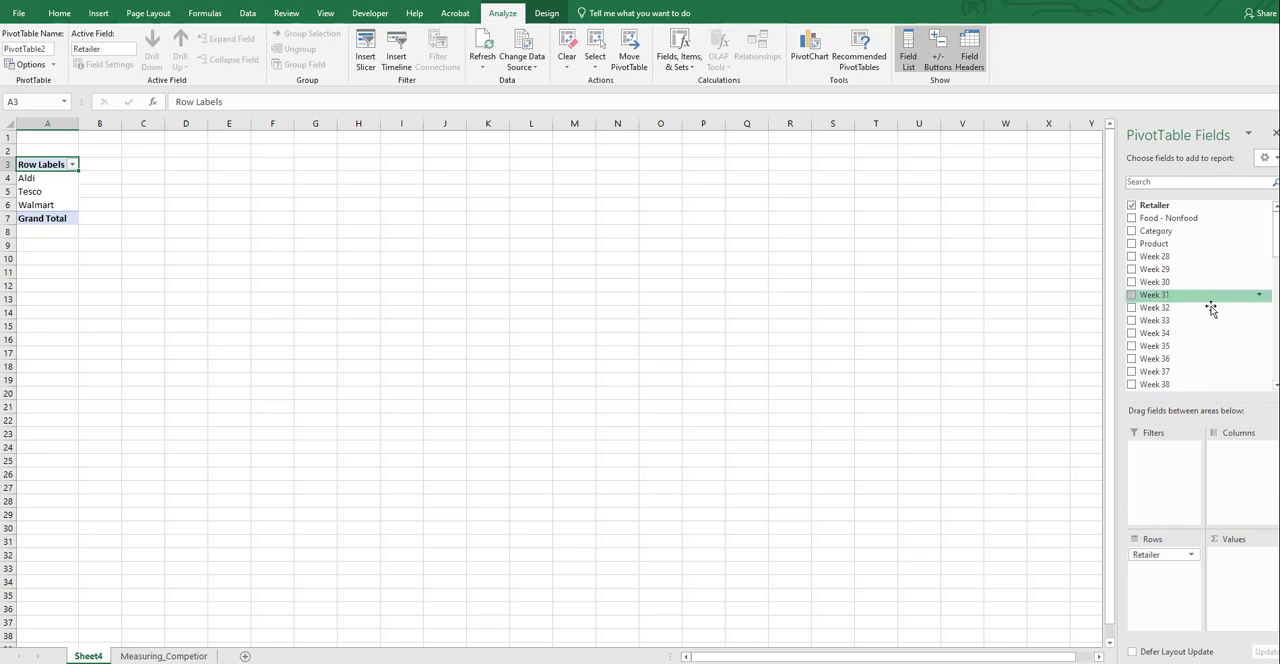
{"action": "scroll", "coordinate": [1214, 303], "scroll_direction": "down", "scroll_amount": 13}
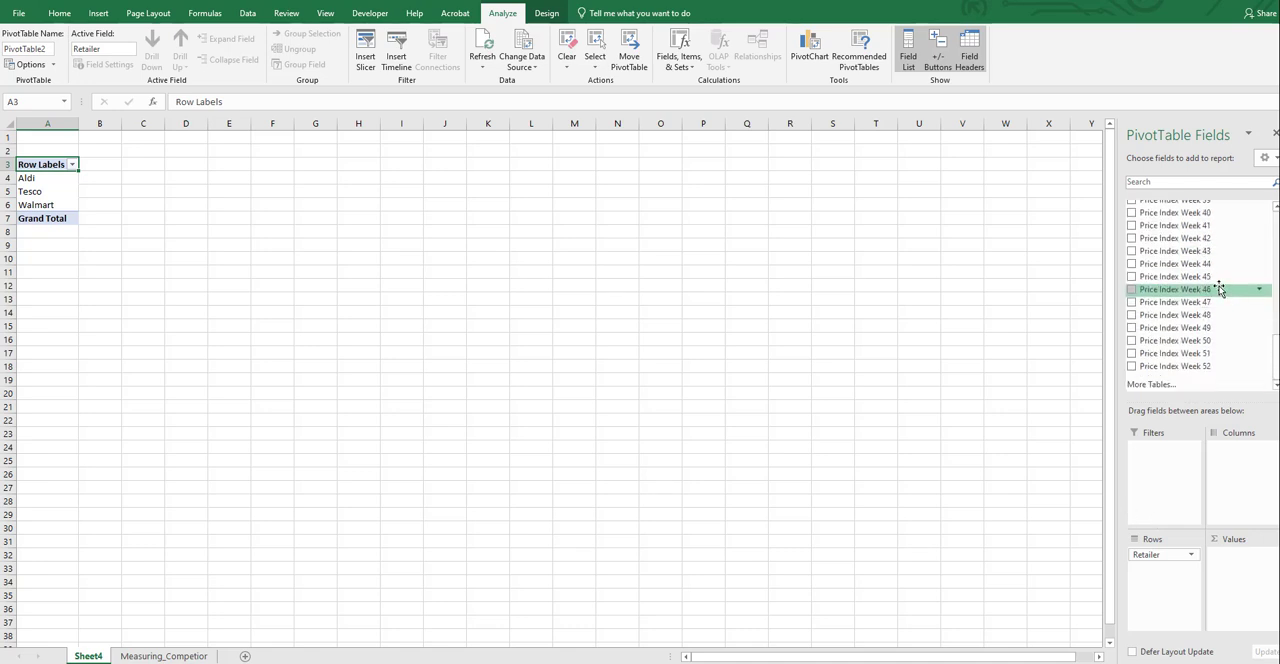
{"action": "scroll", "coordinate": [1220, 289], "scroll_direction": "up", "scroll_amount": 6}
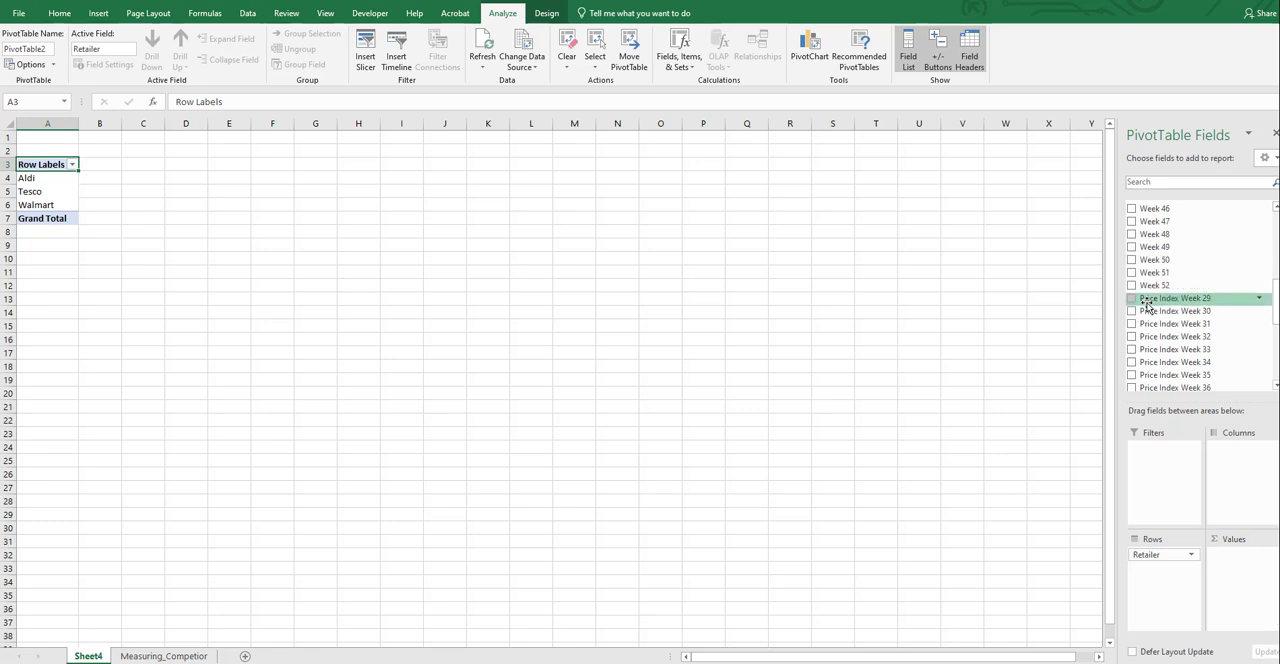
{"action": "left_click_drag", "start_coordinate": [1148, 305], "coordinate": [1225, 570]}
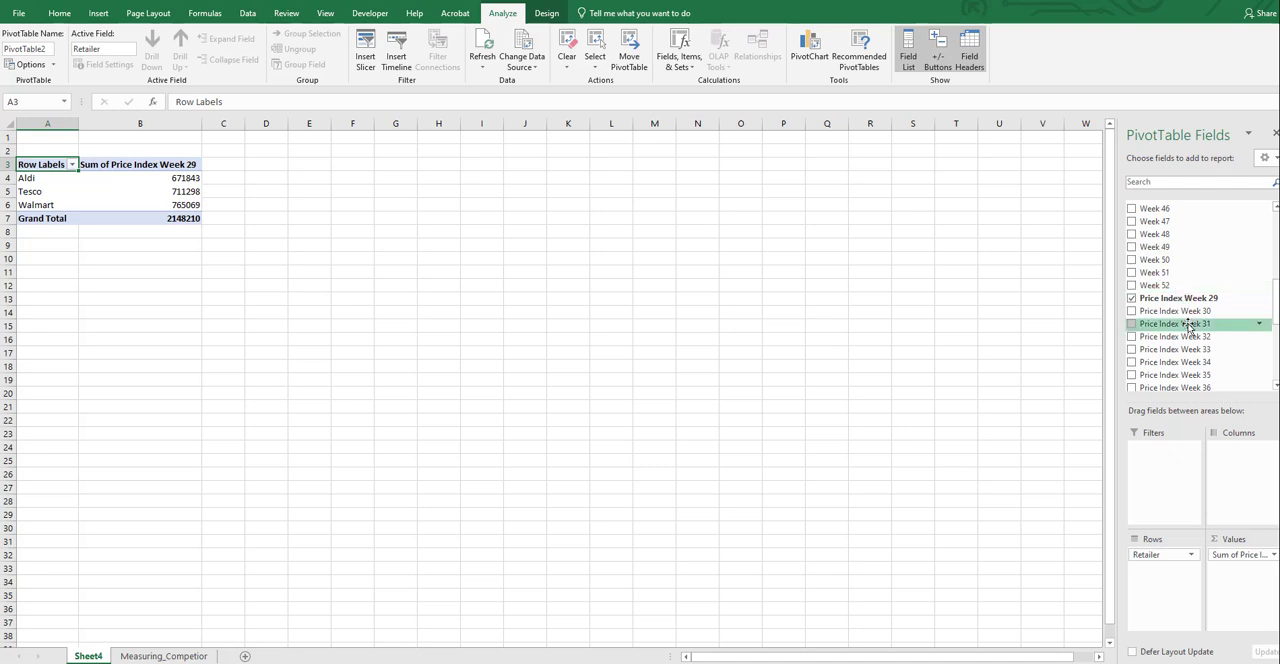
Summarize the Price Index Week 29 value field by Average
{"action": "left_click", "coordinate": [1255, 555]}
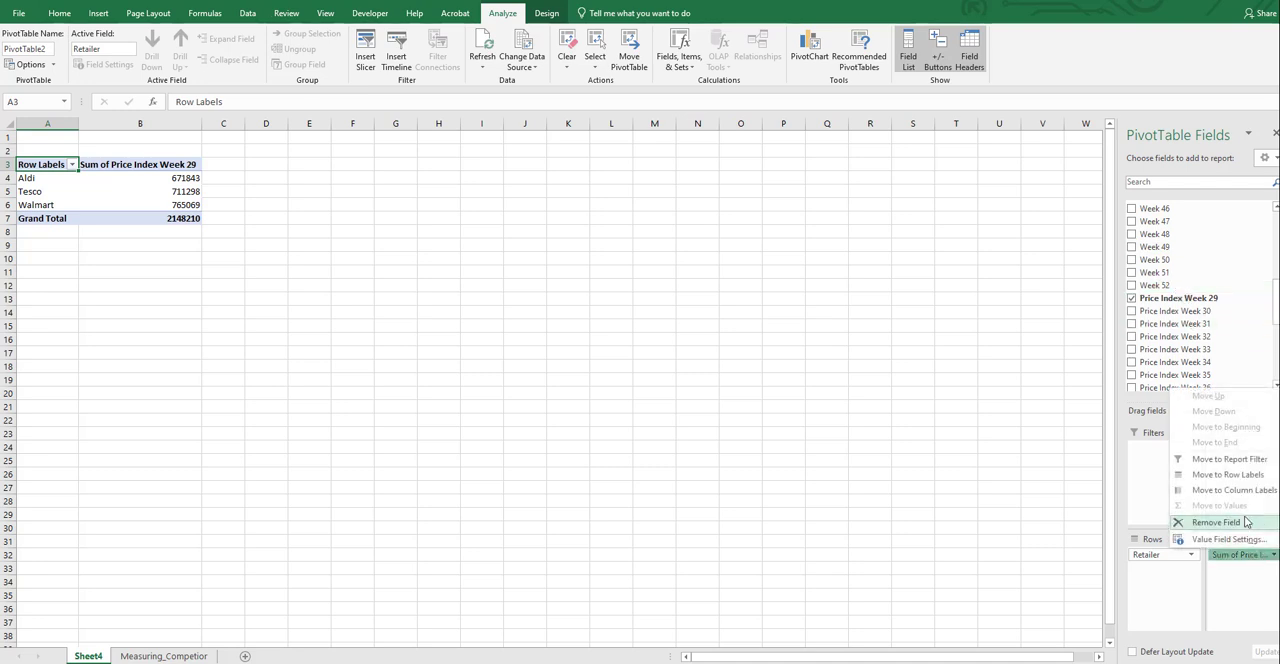
{"action": "left_click", "coordinate": [1230, 539]}
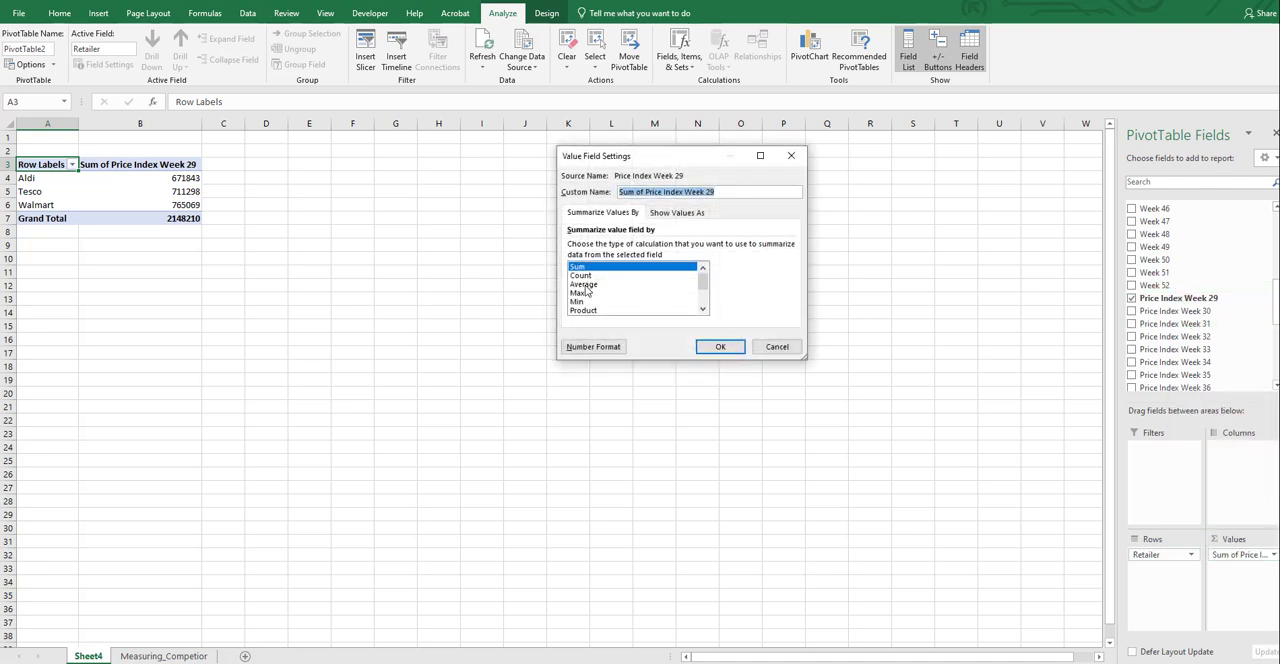
{"action": "left_click", "coordinate": [584, 284]}
{"action": "left_click", "coordinate": [718, 346]}
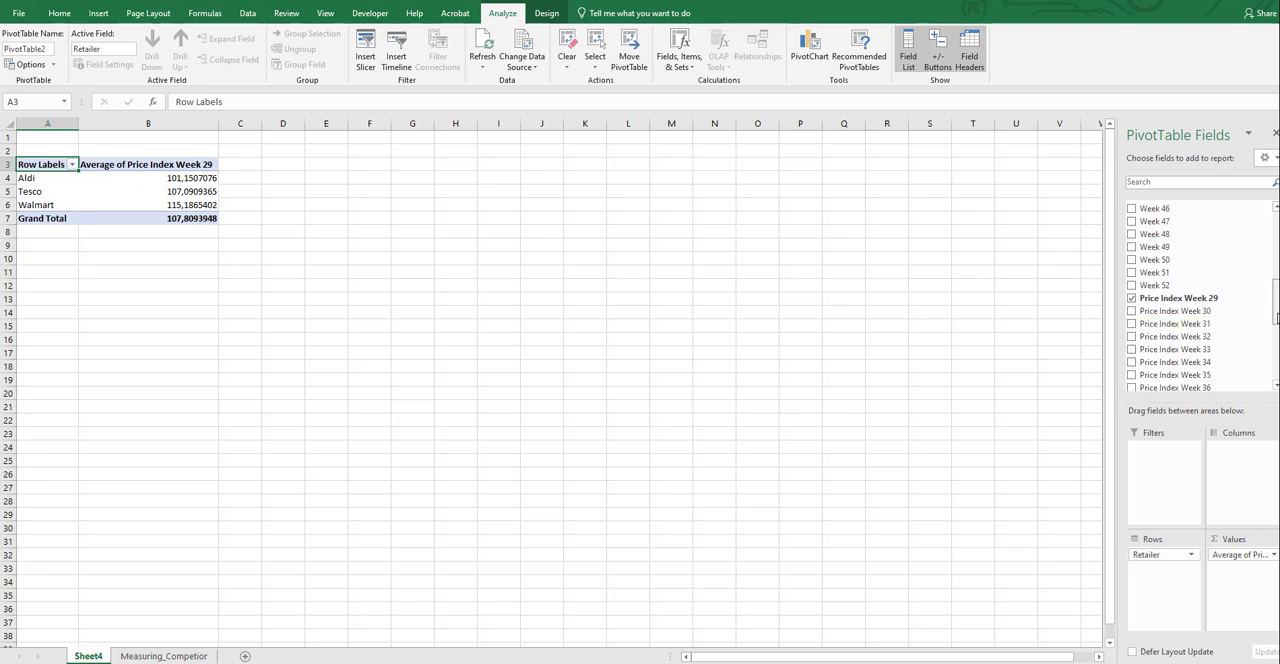
Add Price Index Weeks 32, 35, 38, 41, 44, 47, 50 and 52 to the PivotTable values
{"action": "left_click_drag", "start_coordinate": [1277, 318], "coordinate": [1277, 338]}
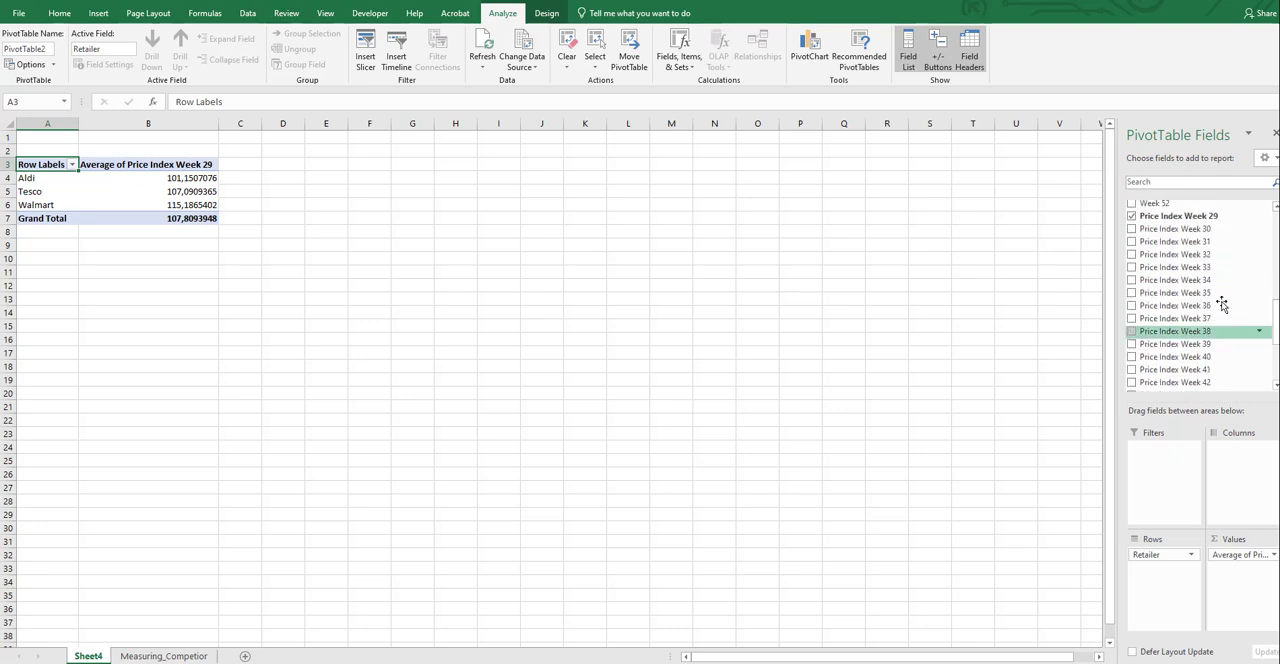
{"action": "left_click", "coordinate": [1132, 255]}
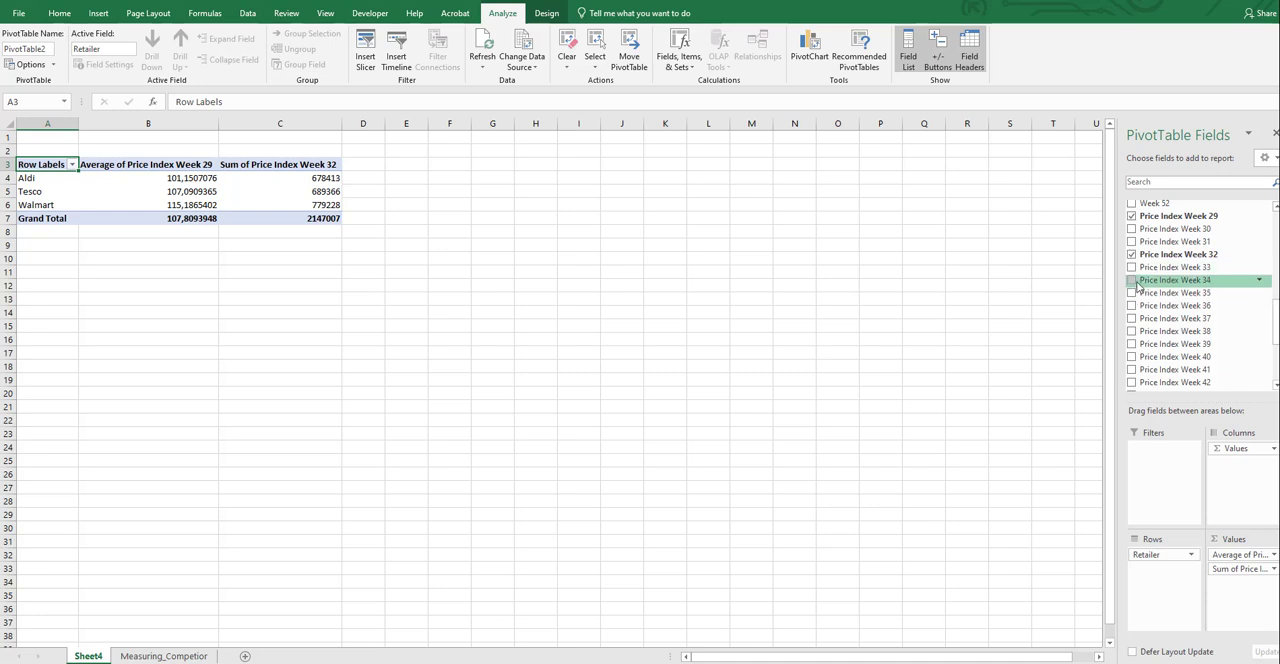
{"action": "left_click", "coordinate": [1132, 293]}
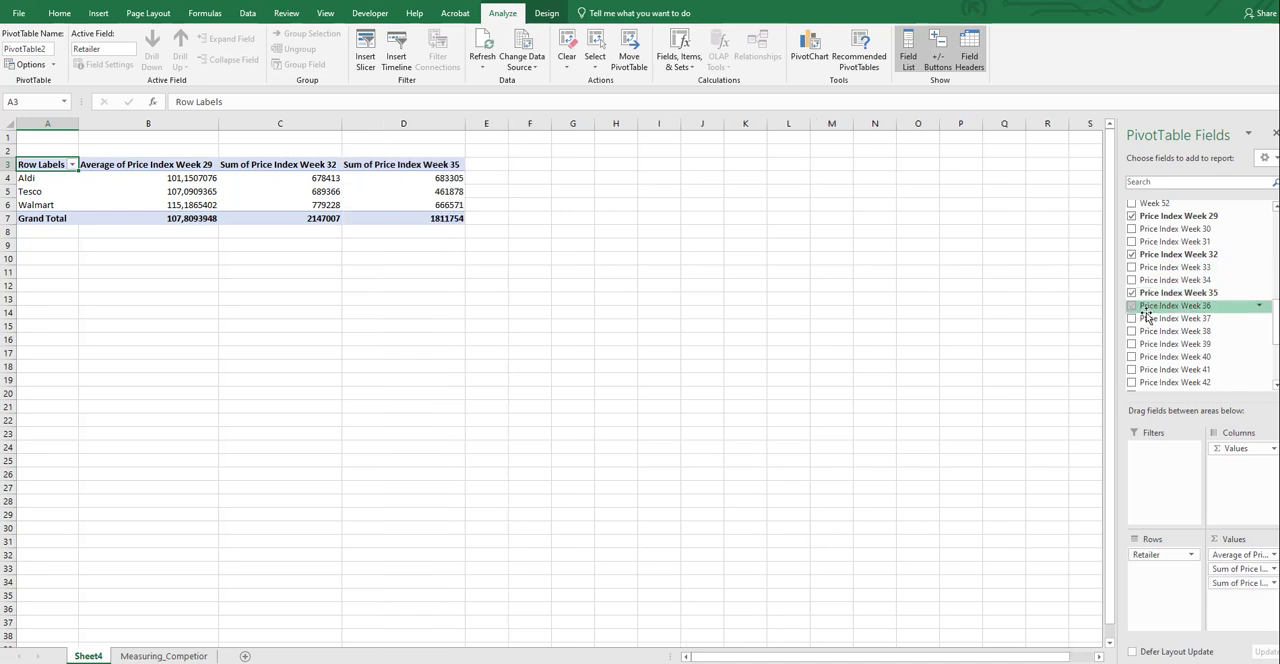
{"action": "left_click", "coordinate": [1132, 331]}
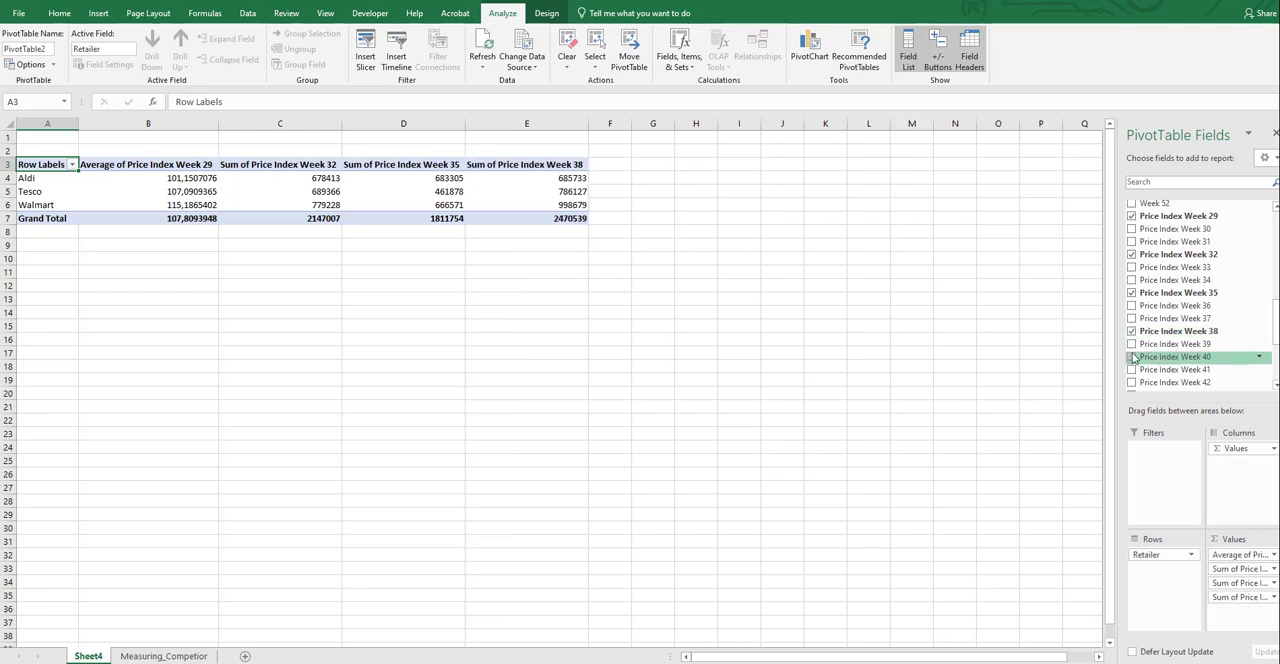
{"action": "left_click", "coordinate": [1132, 370]}
{"action": "scroll", "coordinate": [1190, 348], "scroll_direction": "down", "scroll_amount": 2}
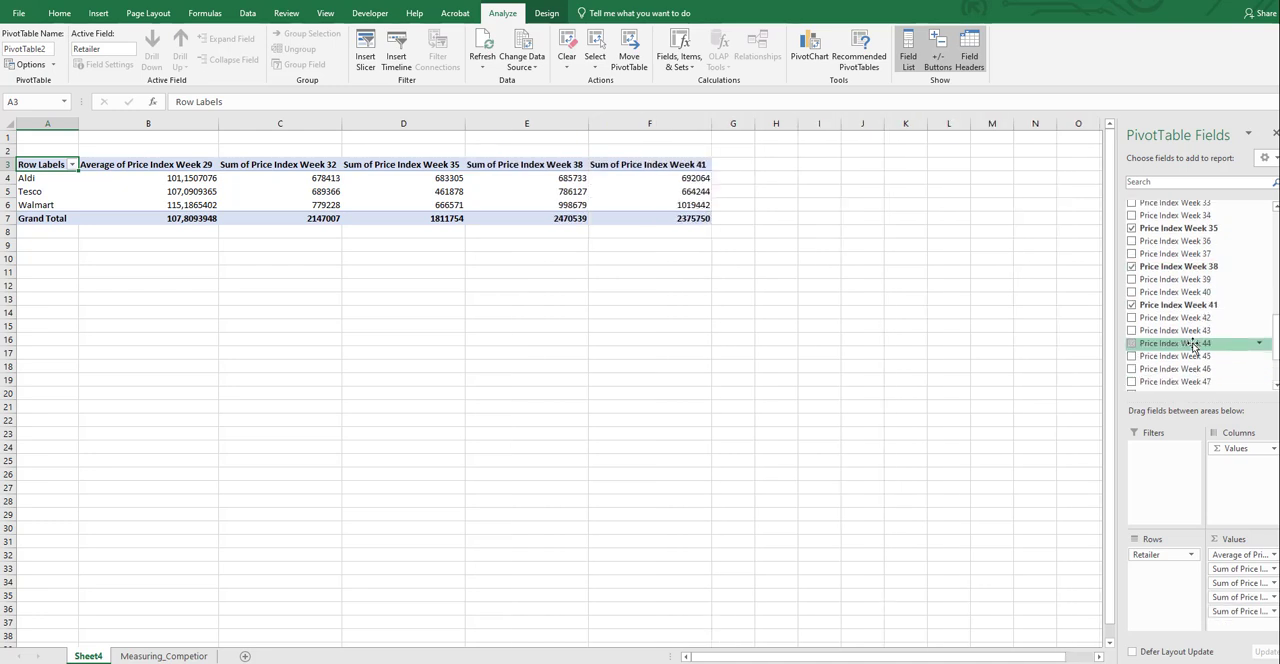
{"action": "left_click", "coordinate": [1132, 343]}
{"action": "scroll", "coordinate": [1135, 360], "scroll_direction": "down", "scroll_amount": 1}
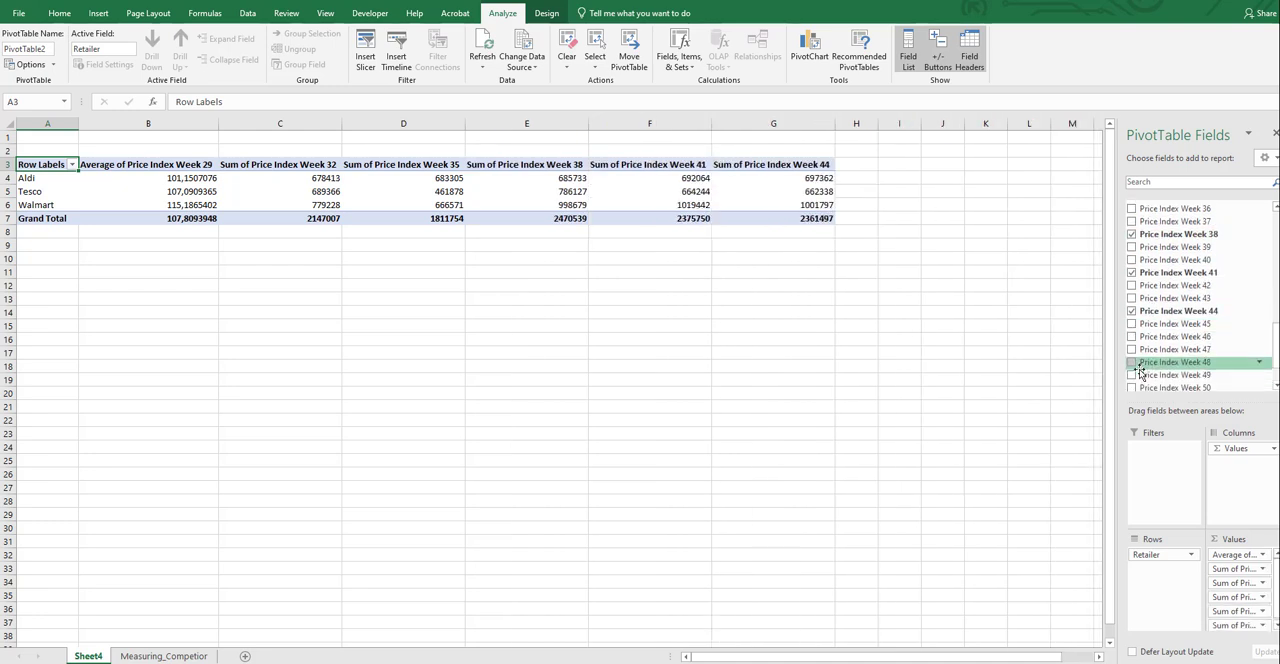
{"action": "left_click", "coordinate": [1132, 349]}
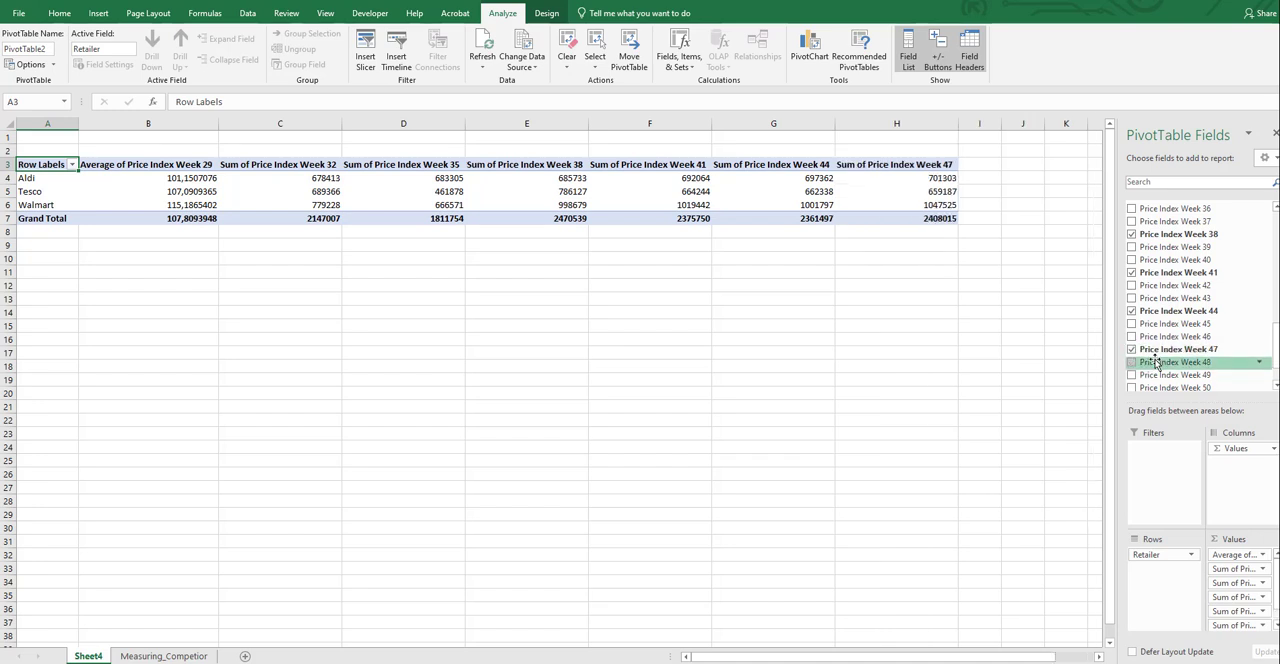
{"action": "scroll", "coordinate": [1140, 355], "scroll_direction": "down", "scroll_amount": 2}
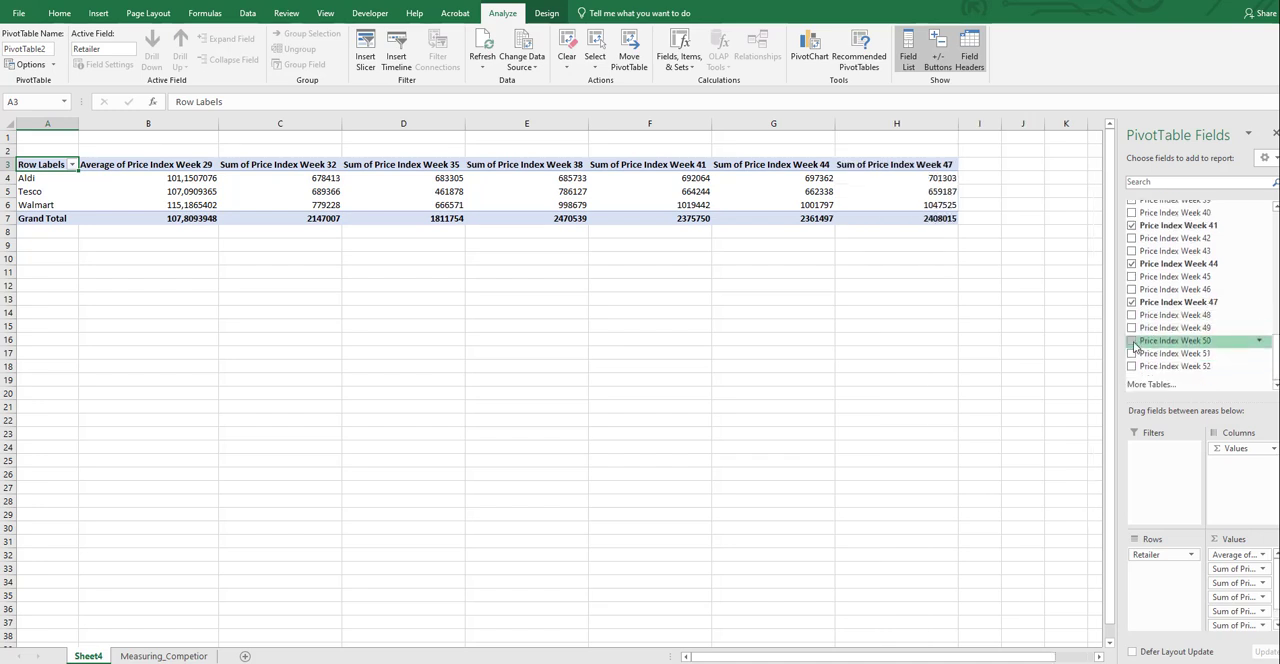
{"action": "left_click", "coordinate": [1133, 341]}
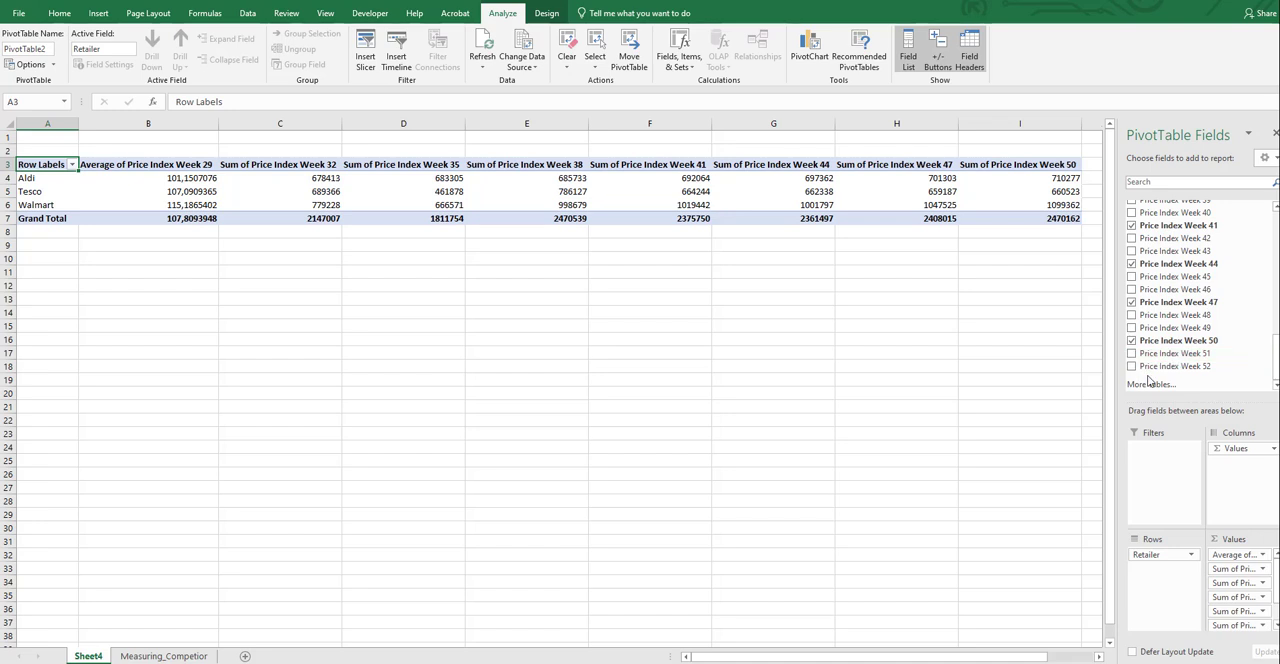
{"action": "left_click", "coordinate": [1133, 366]}
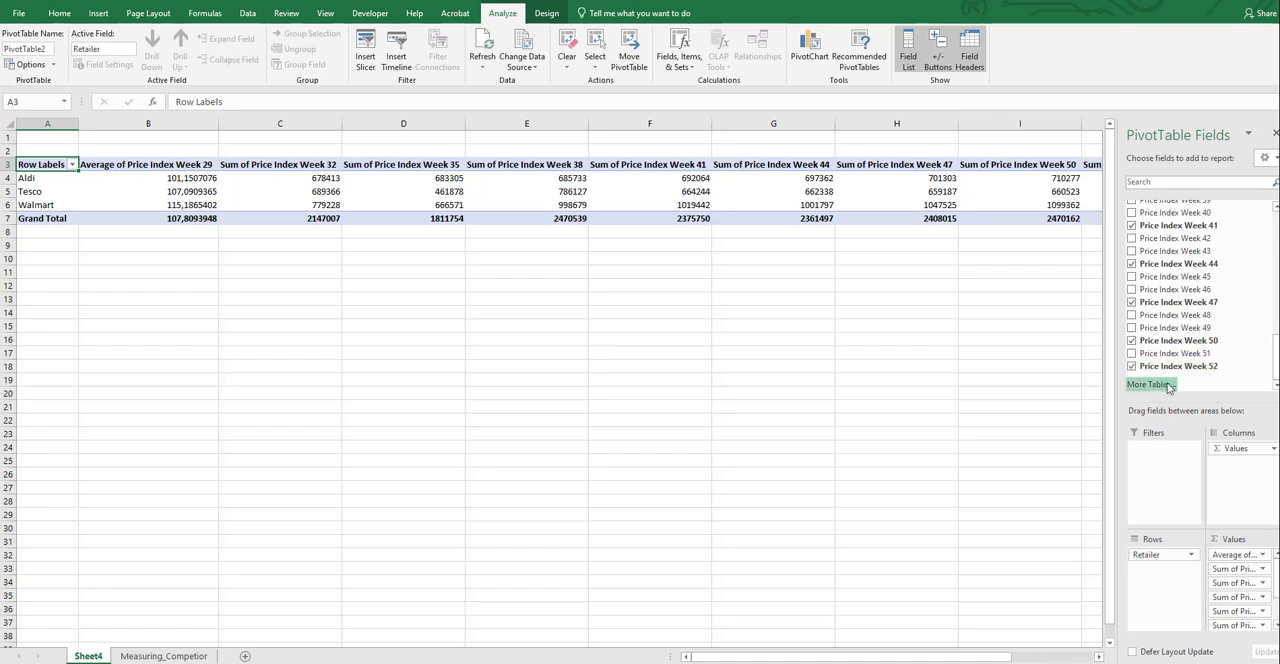
Summarize the Price Index Week 32 value field by Average
{"action": "left_click", "coordinate": [1262, 568]}
{"action": "left_click", "coordinate": [1203, 538]}
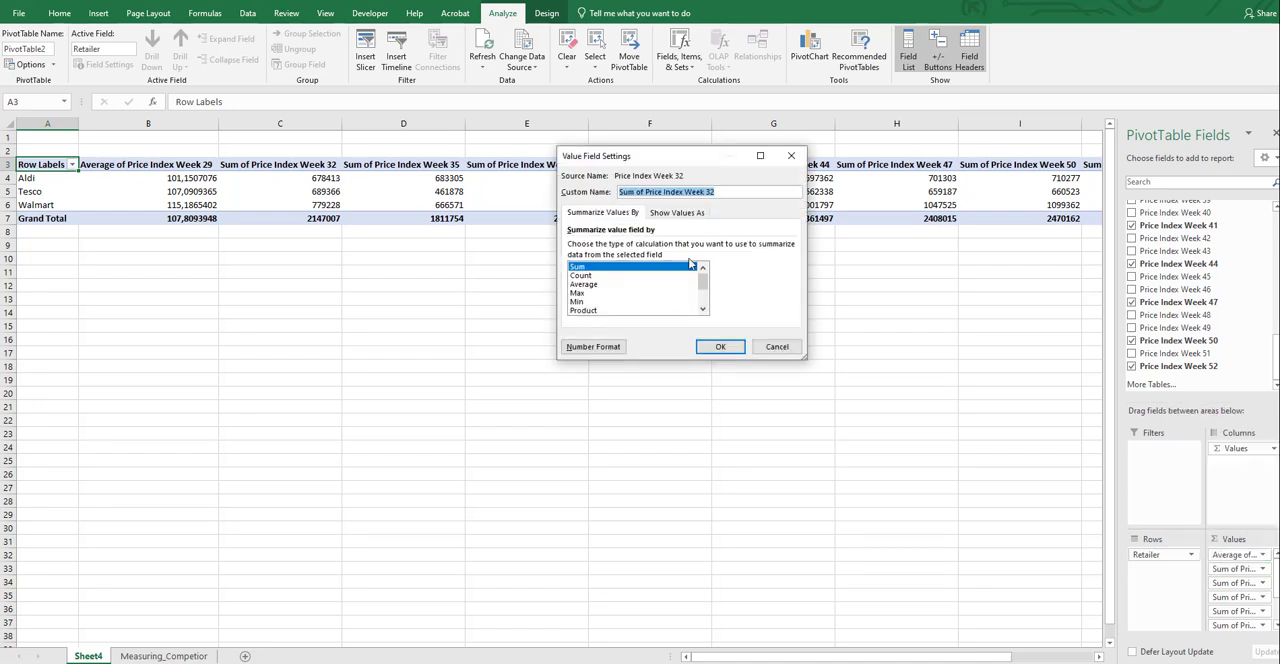
{"action": "double_click", "coordinate": [583, 284]}
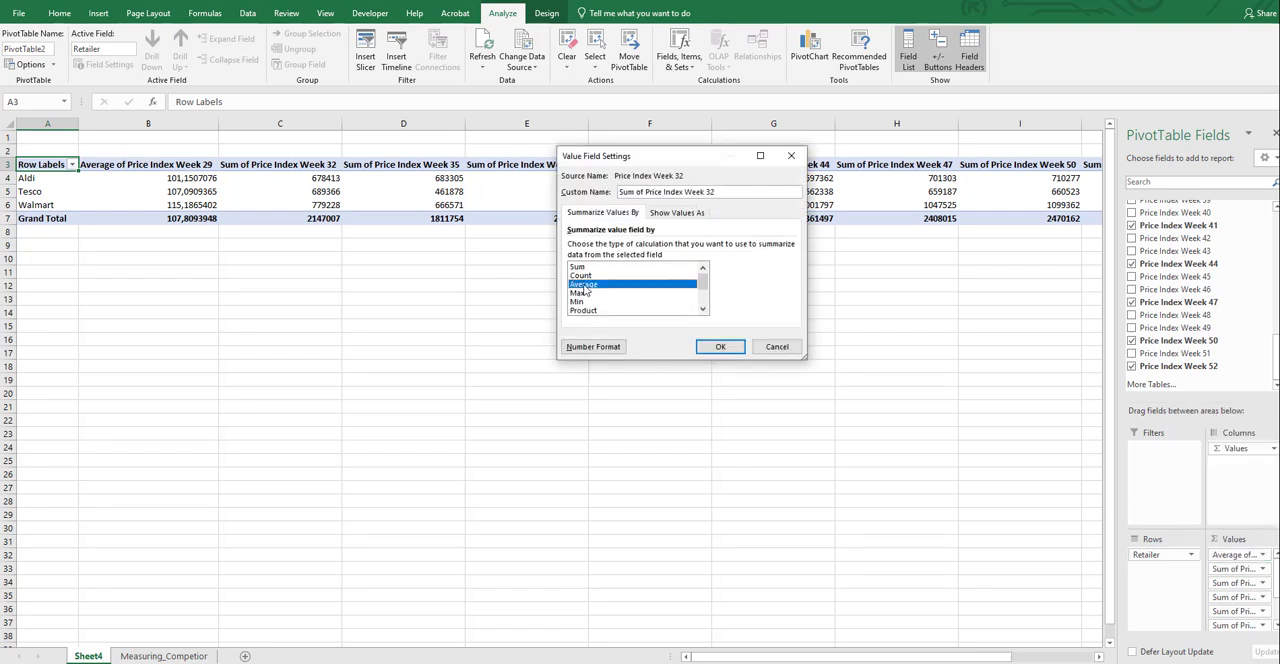
Summarize the Price Index Week 35 and Week 38 value fields by Average
{"action": "left_click", "coordinate": [1263, 583]}
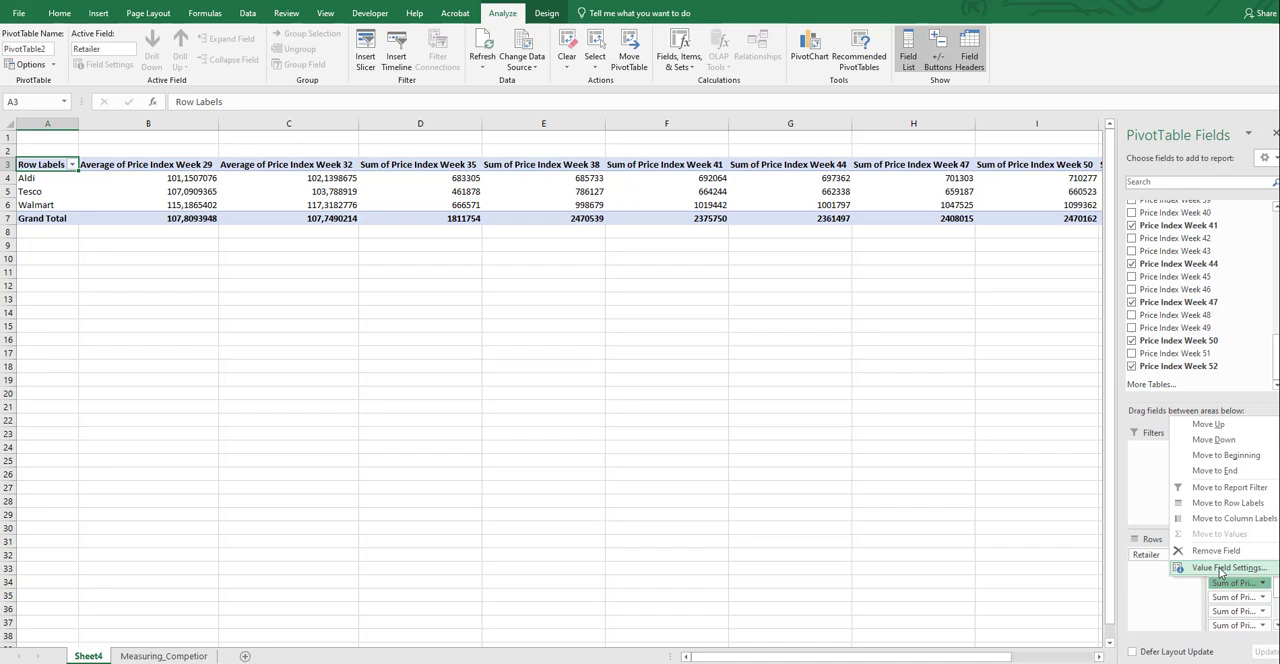
{"action": "left_click", "coordinate": [1240, 570]}
{"action": "double_click", "coordinate": [584, 283]}
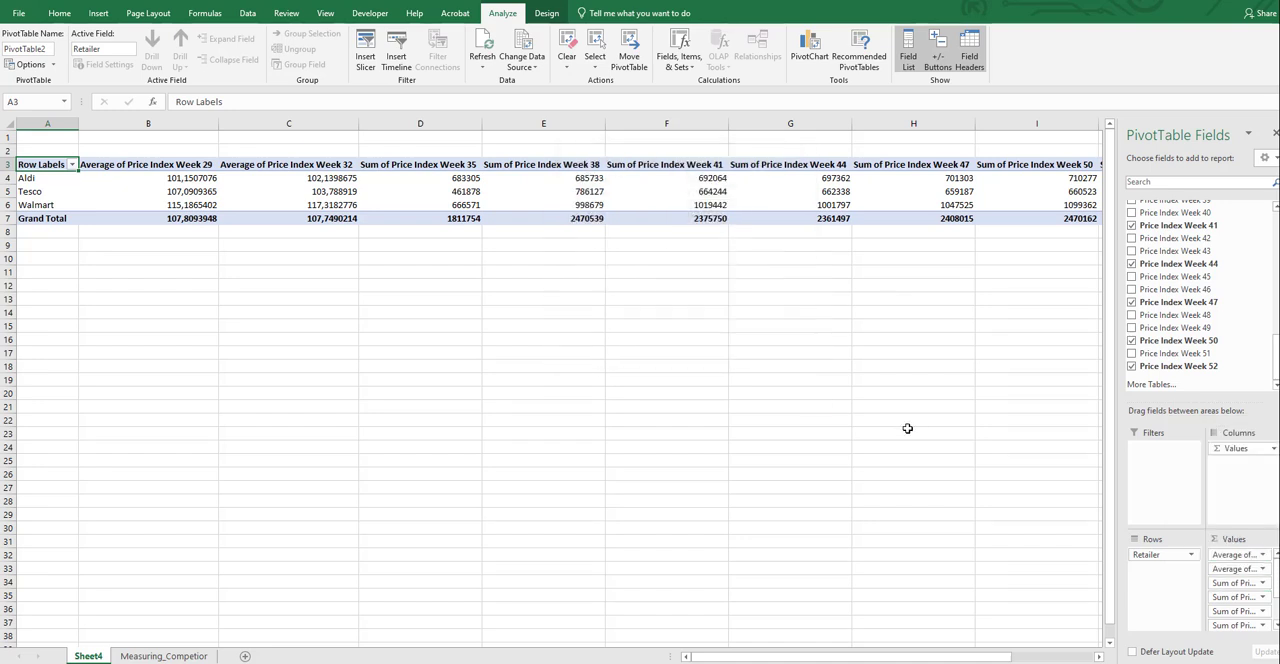
{"action": "left_click", "coordinate": [1238, 597]}
{"action": "left_click", "coordinate": [1246, 582]}
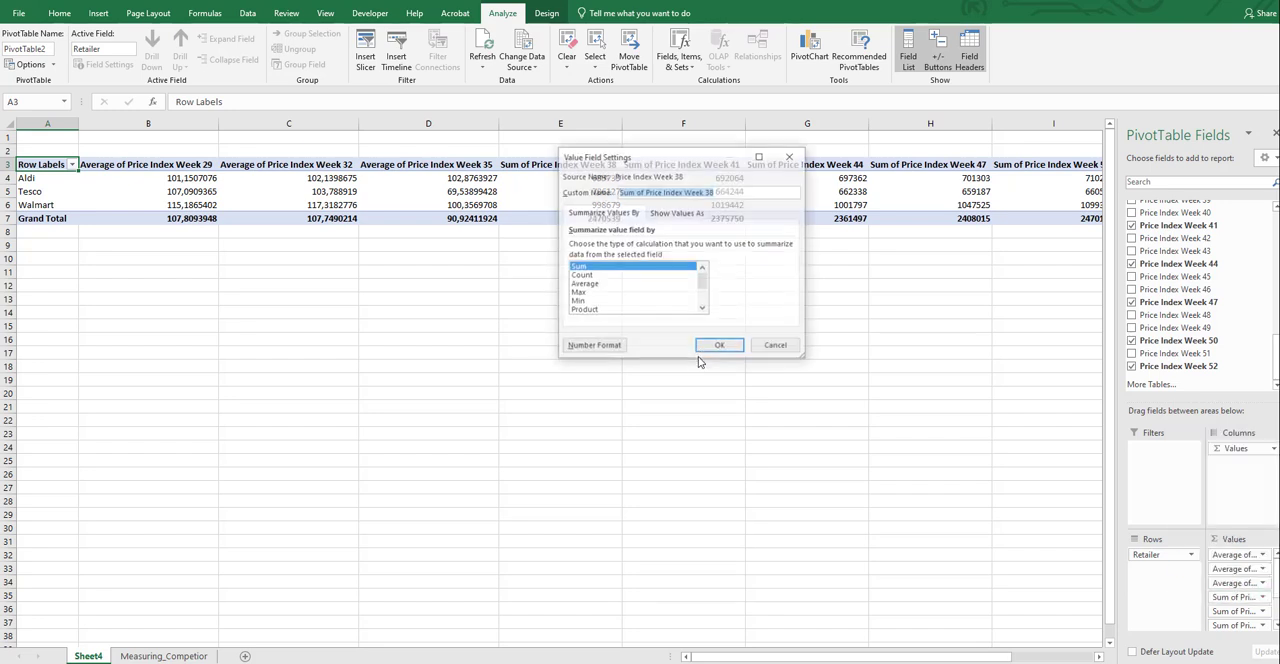
{"action": "double_click", "coordinate": [584, 283]}
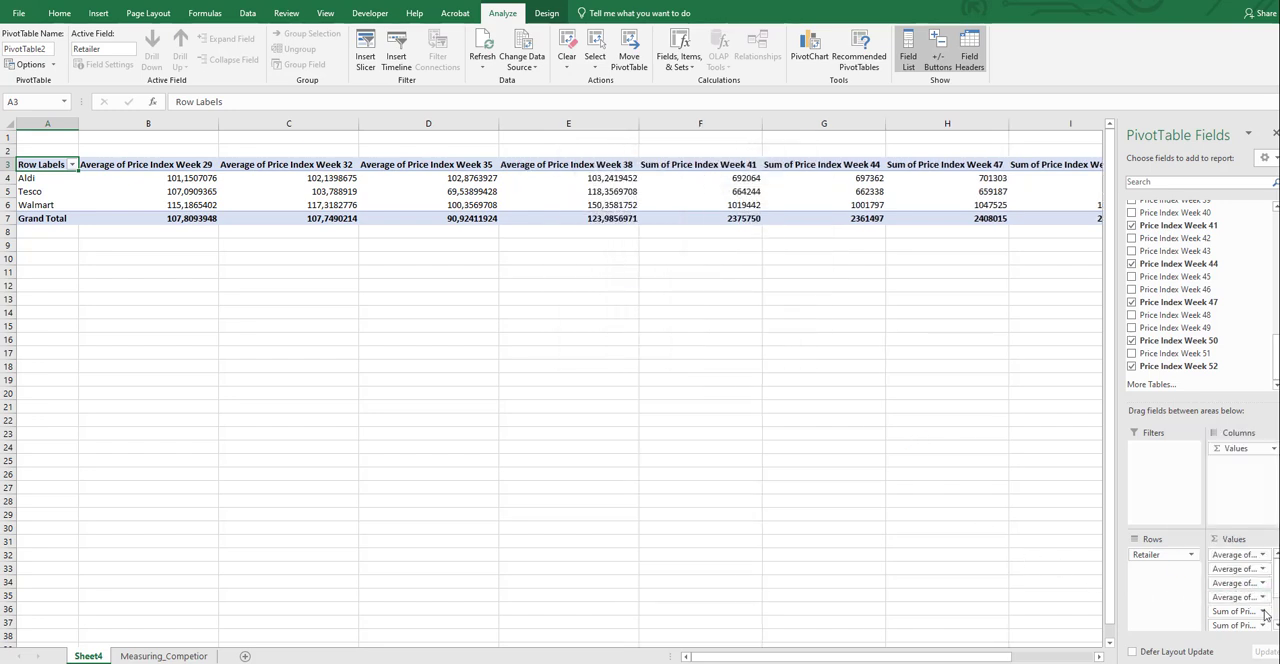
Summarize the Price Index Week 41 value field by Average
{"action": "scroll", "coordinate": [1264, 600], "scroll_direction": "down", "scroll_amount": 3}
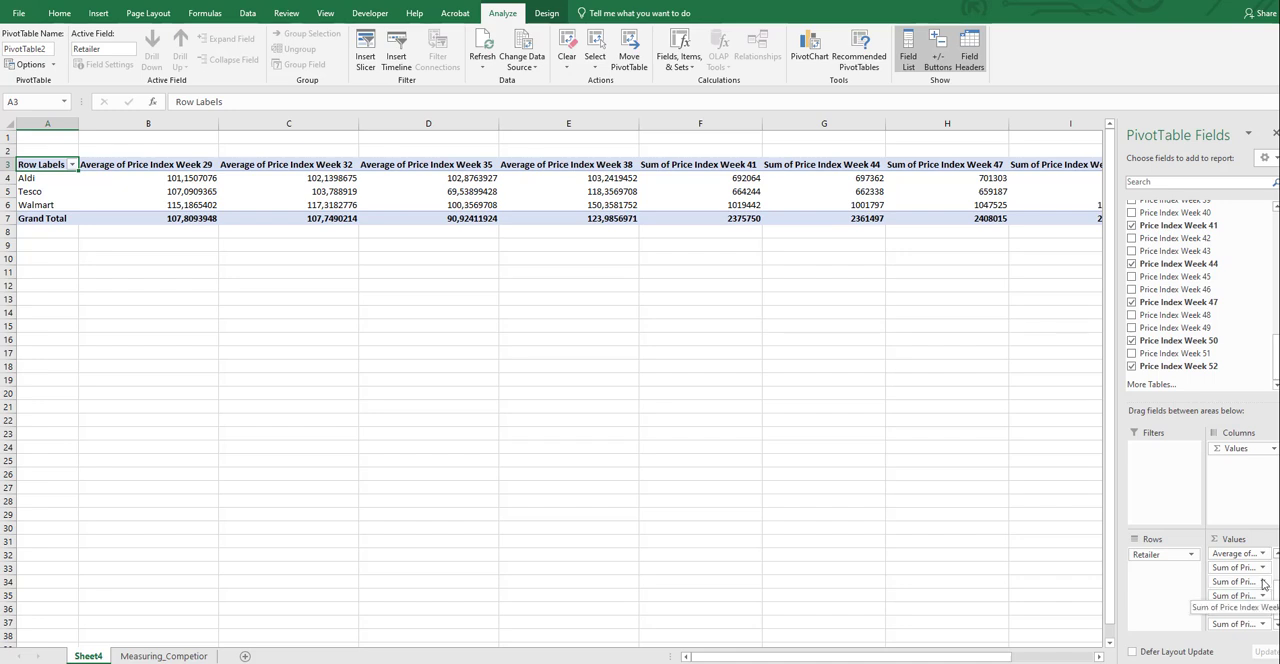
{"action": "left_click", "coordinate": [1265, 570]}
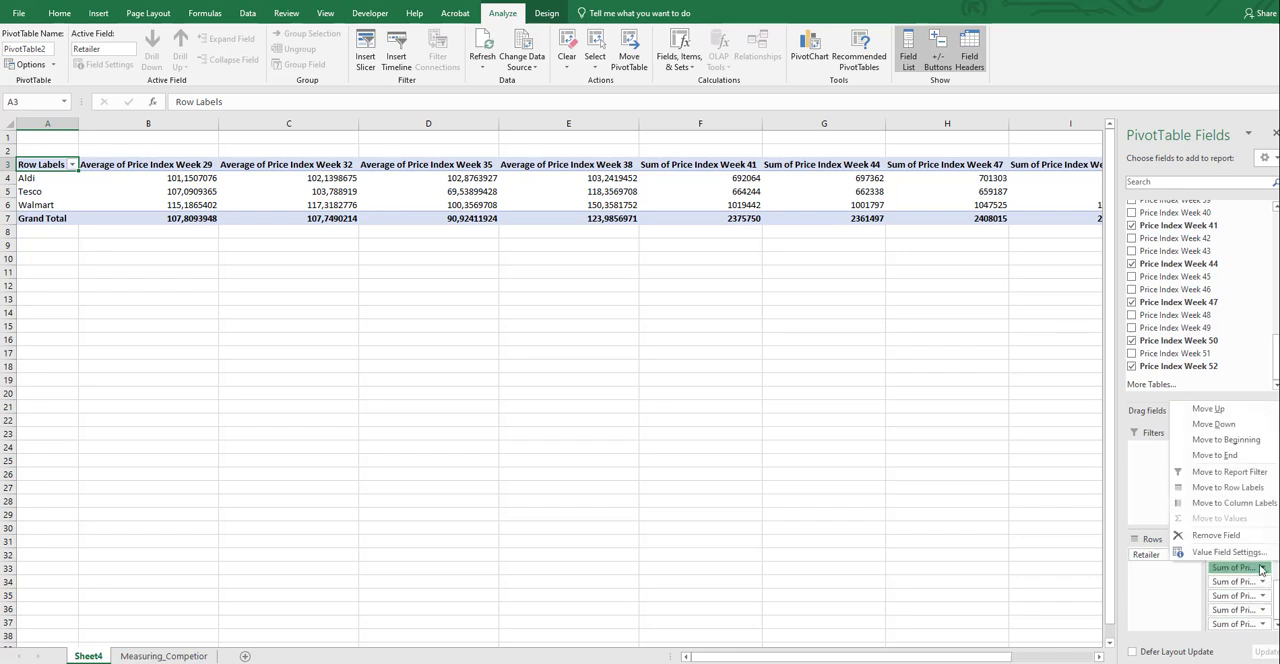
{"action": "left_click", "coordinate": [1236, 551]}
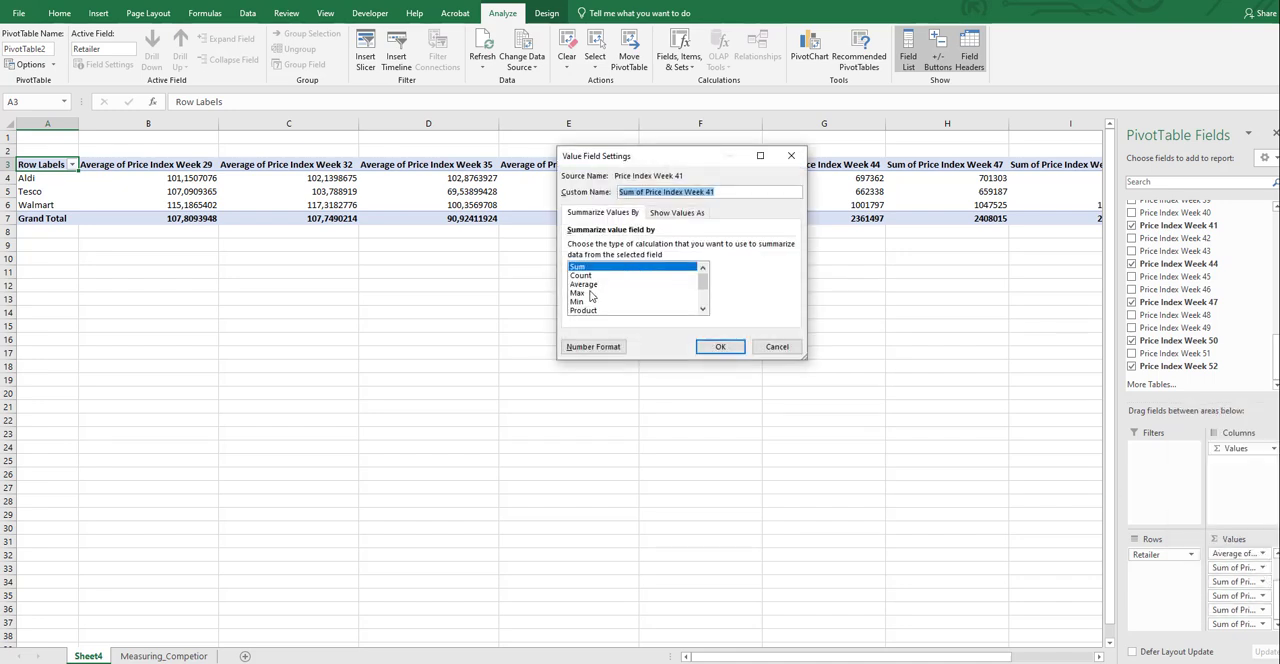
{"action": "left_click", "coordinate": [590, 293]}
{"action": "left_click", "coordinate": [585, 284]}
{"action": "left_click", "coordinate": [720, 346]}
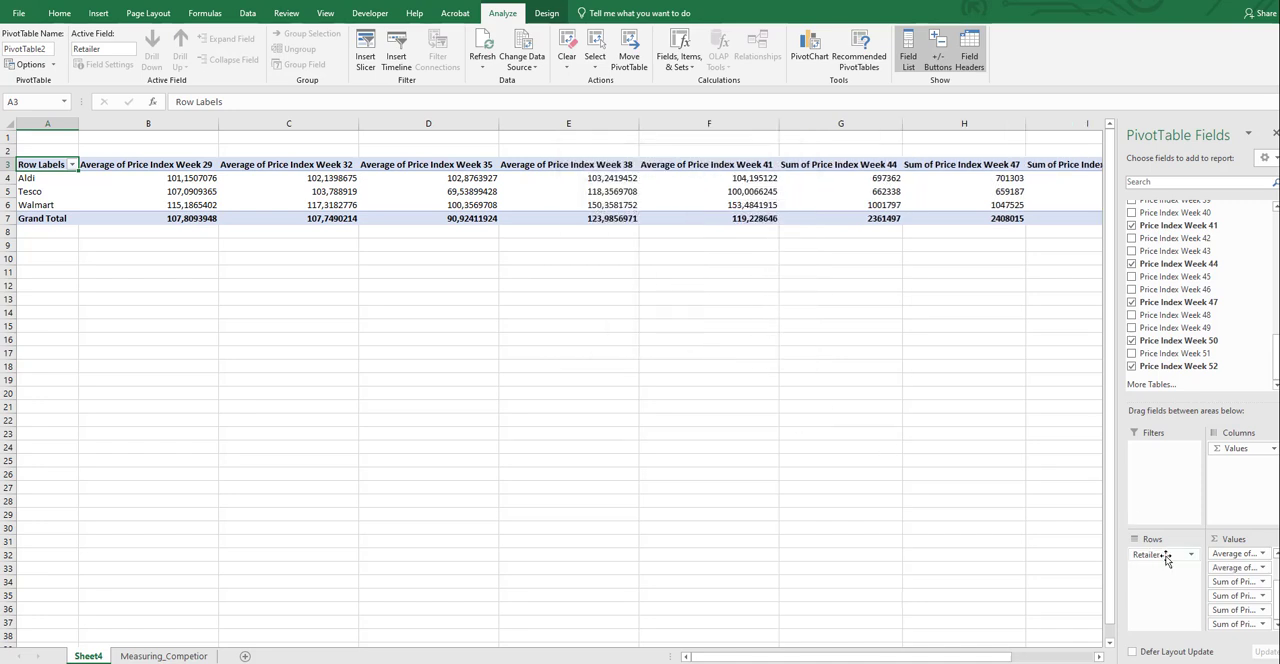
Summarize the Price Index Week 44 and Week 47 value fields by Average
{"action": "left_click", "coordinate": [1262, 582]}
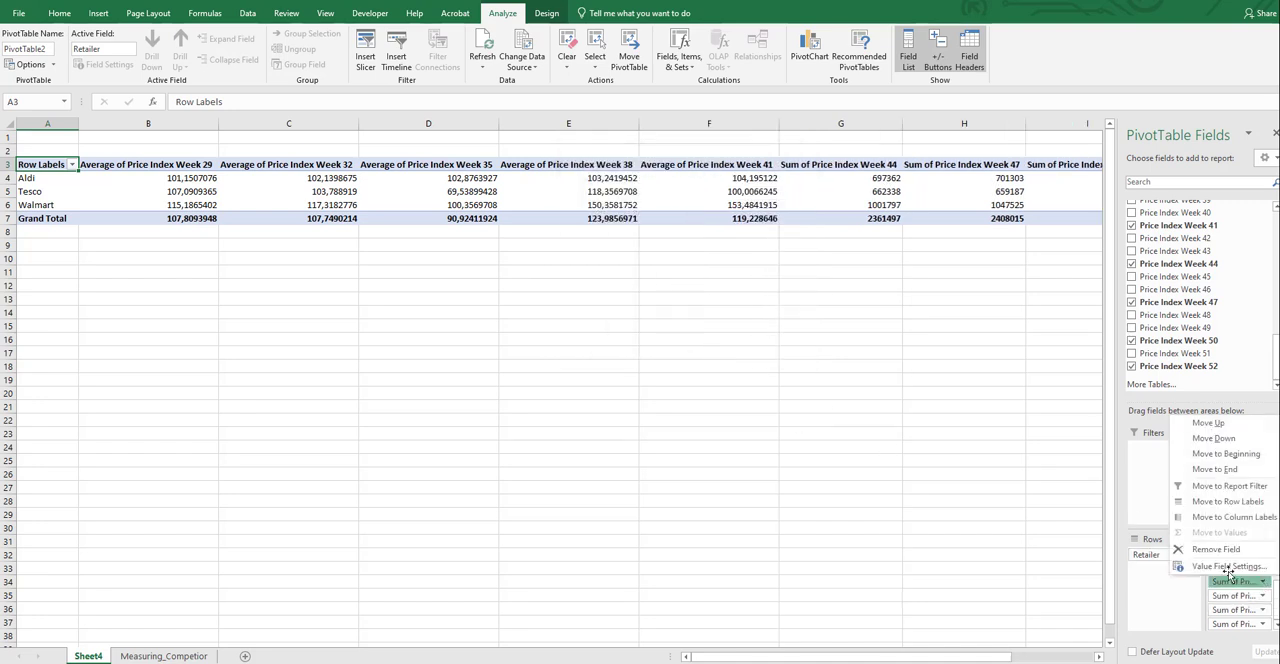
{"action": "left_click", "coordinate": [1228, 566]}
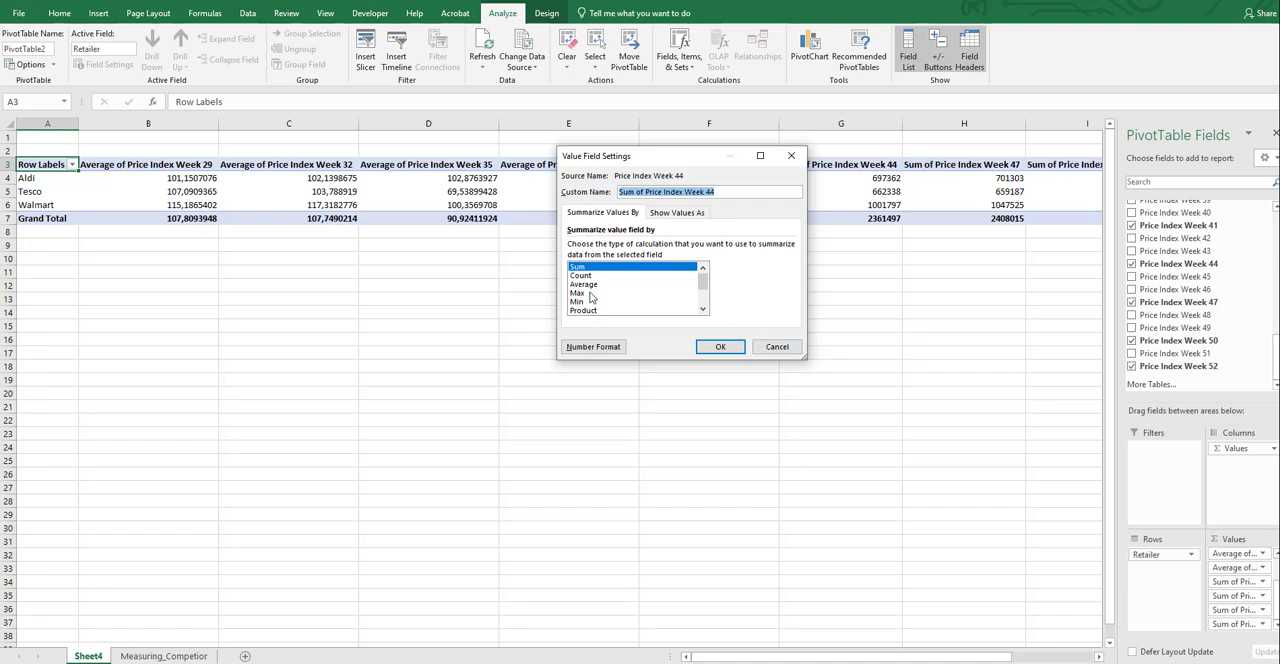
{"action": "left_click", "coordinate": [584, 284]}
{"action": "left_click", "coordinate": [720, 346]}
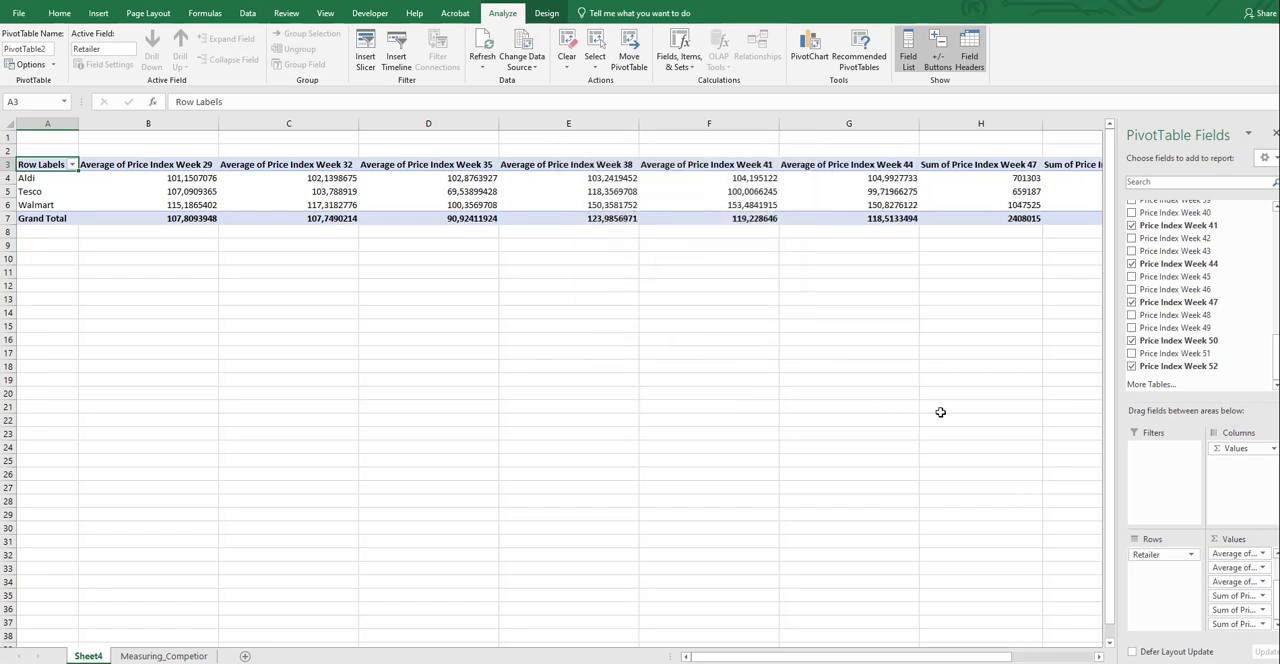
{"action": "left_click", "coordinate": [1256, 596]}
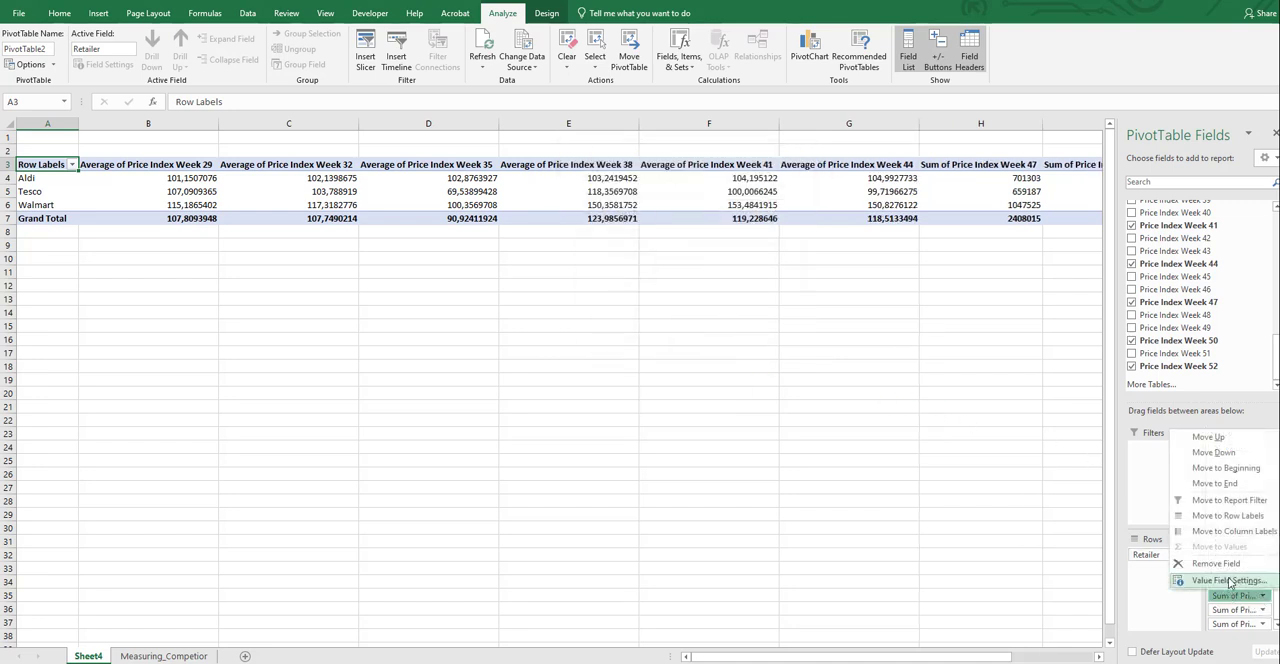
{"action": "left_click", "coordinate": [1230, 580]}
{"action": "left_click", "coordinate": [584, 284]}
{"action": "left_click", "coordinate": [720, 346]}
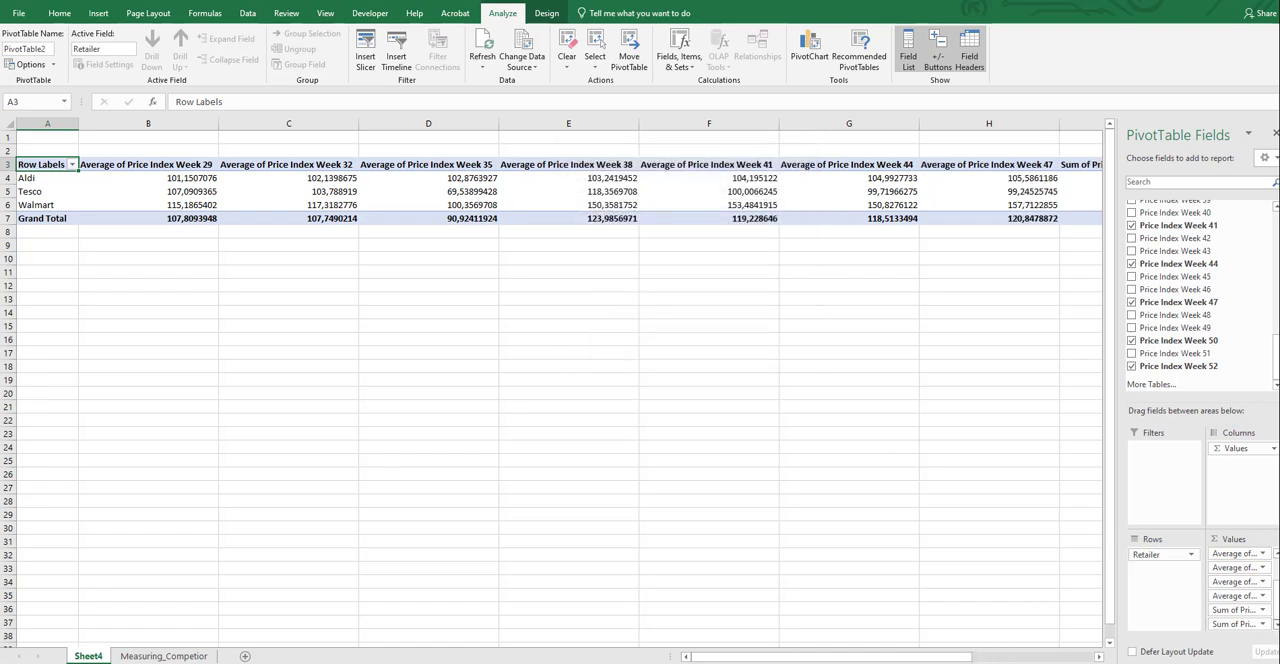
Summarize the Price Index Week 50 and Week 52 value fields by Average
{"action": "left_click", "coordinate": [1265, 610]}
{"action": "left_click", "coordinate": [1236, 595]}
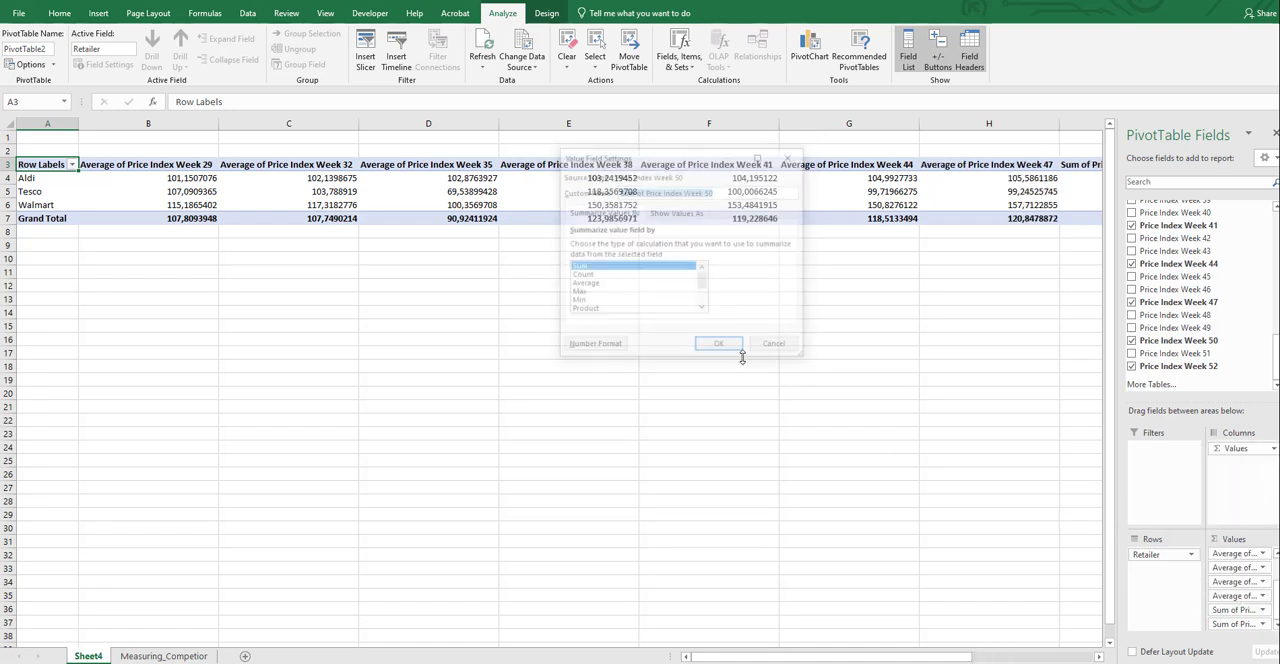
{"action": "left_click", "coordinate": [583, 284]}
{"action": "left_click", "coordinate": [720, 346]}
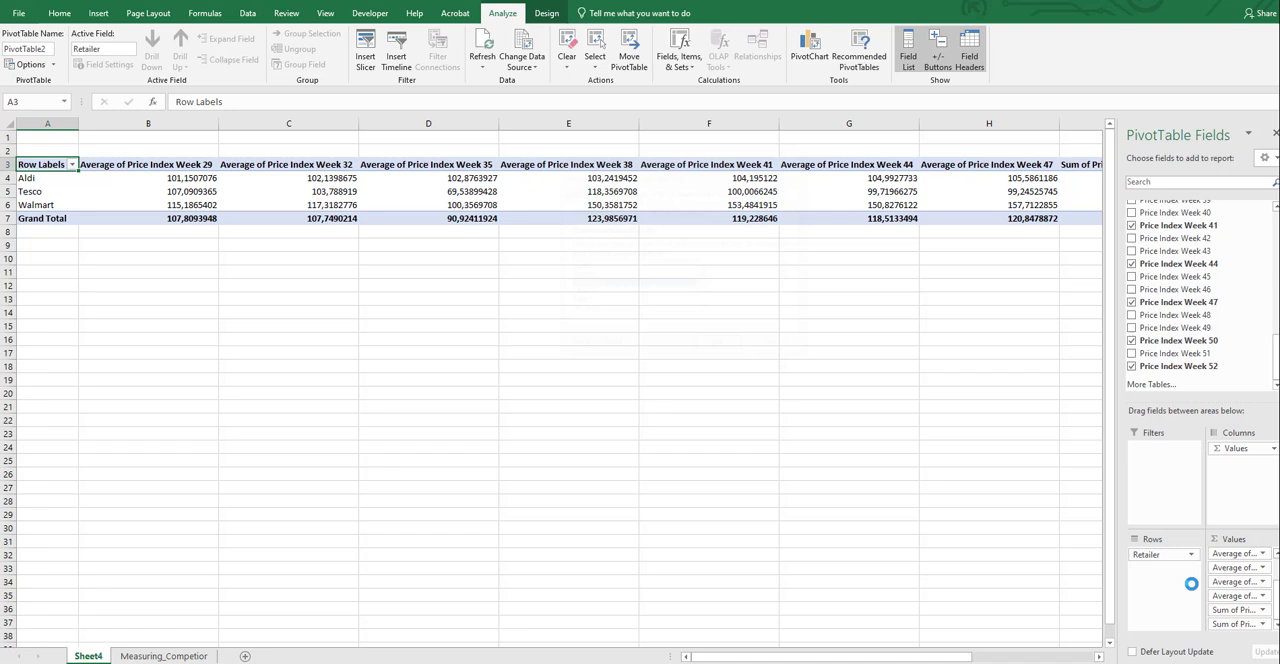
{"action": "left_click", "coordinate": [1263, 623]}
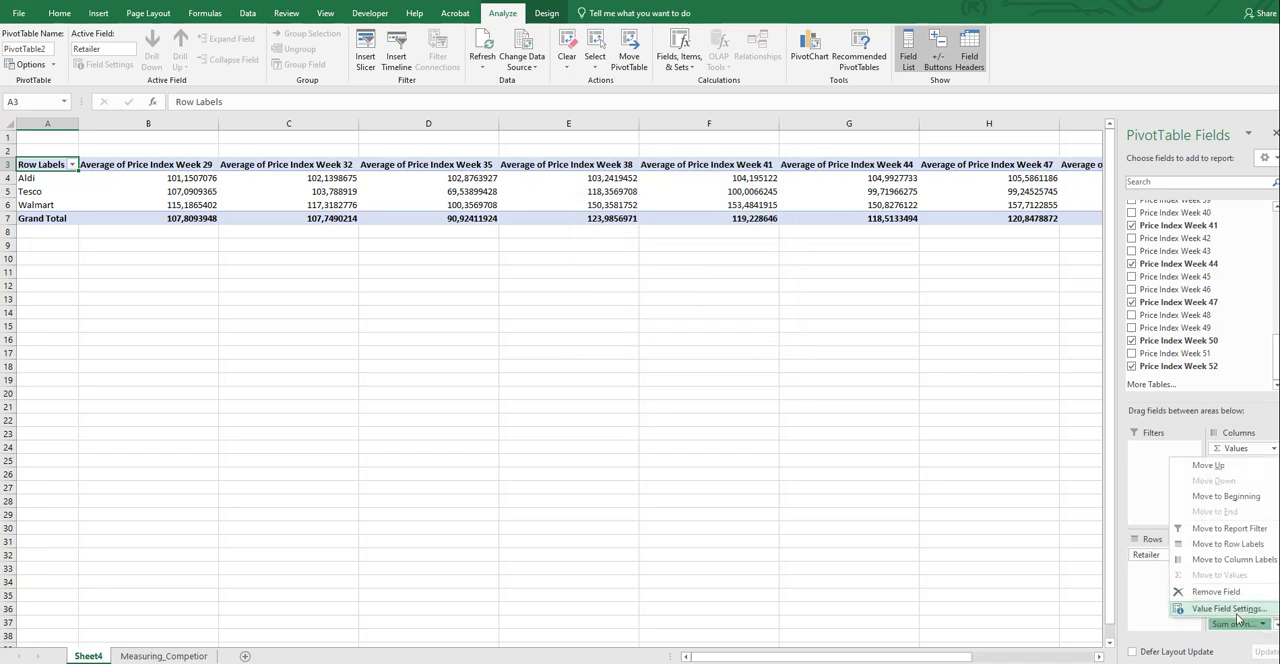
{"action": "left_click", "coordinate": [1226, 608]}
{"action": "left_click", "coordinate": [583, 284]}
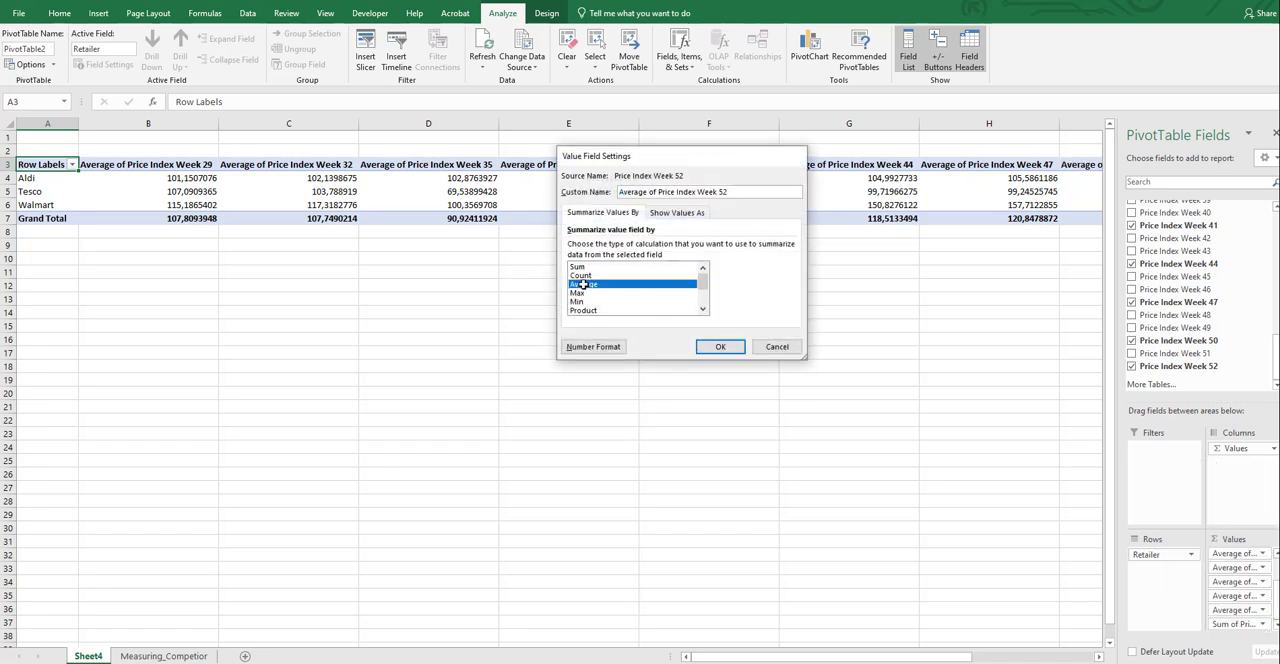
{"action": "left_click", "coordinate": [720, 346]}
Insert a 2-D line PivotChart of the average price indexes per retailer from the PivotTable
{"action": "left_click_drag", "start_coordinate": [911, 660], "coordinate": [790, 632]}
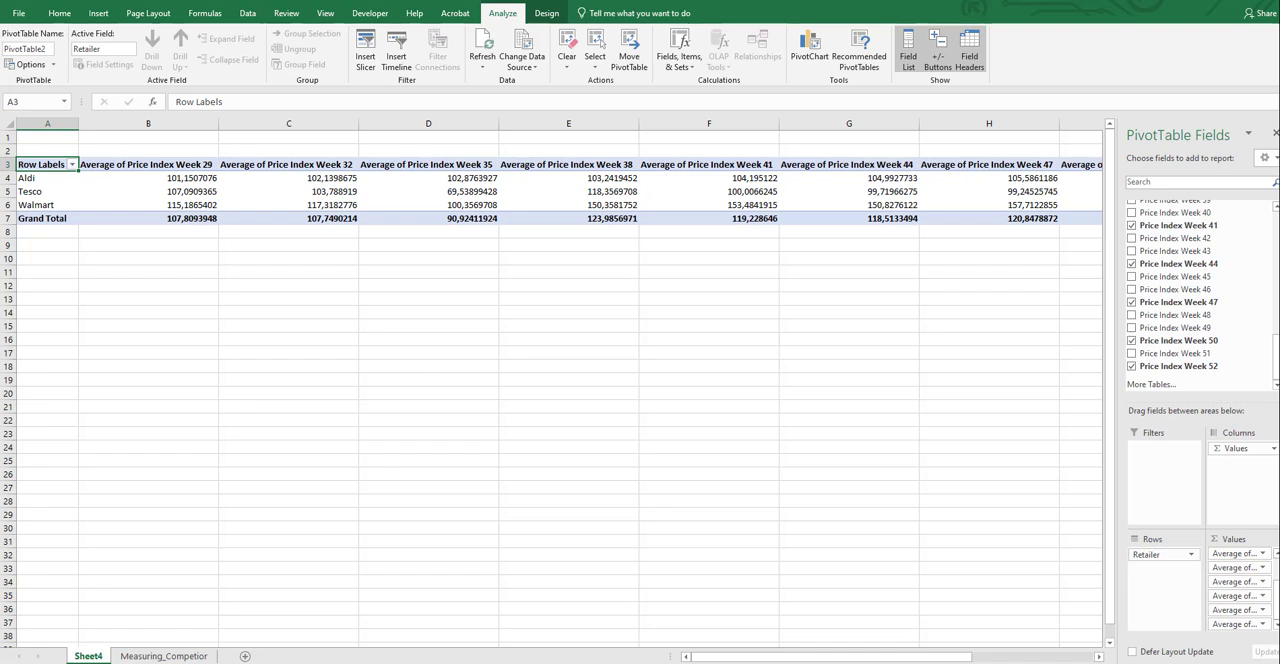
{"action": "left_click", "coordinate": [60, 14]}
{"action": "left_click", "coordinate": [225, 180]}
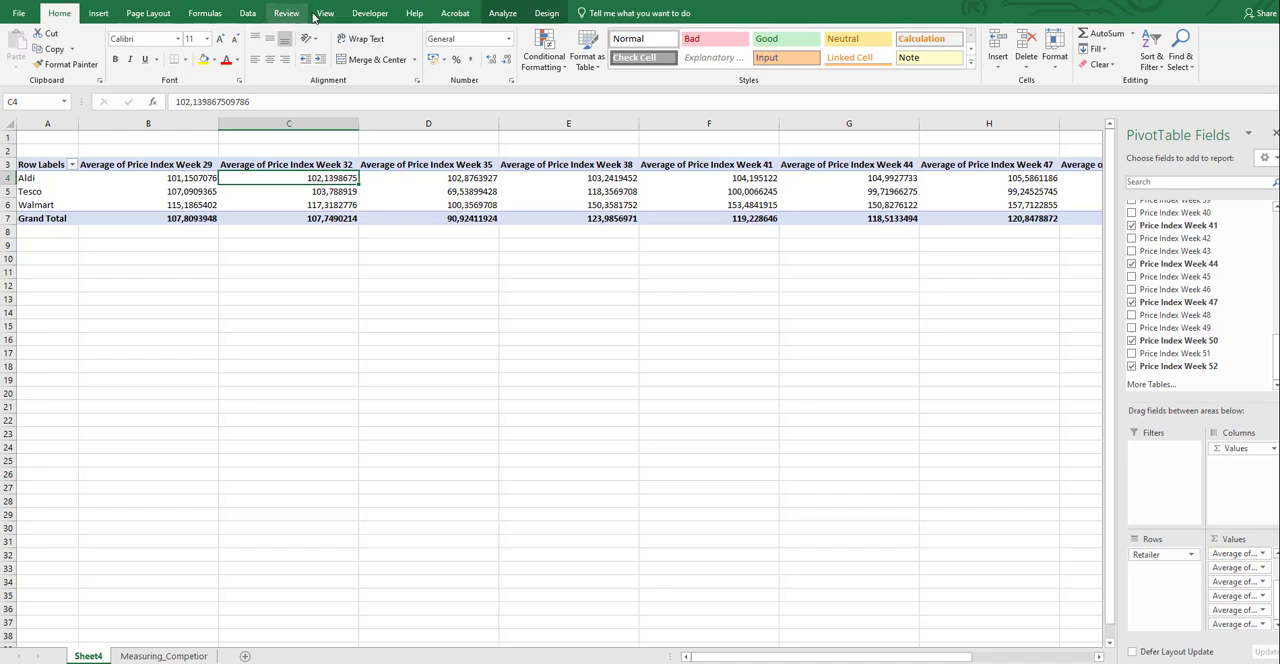
{"action": "left_click", "coordinate": [98, 13]}
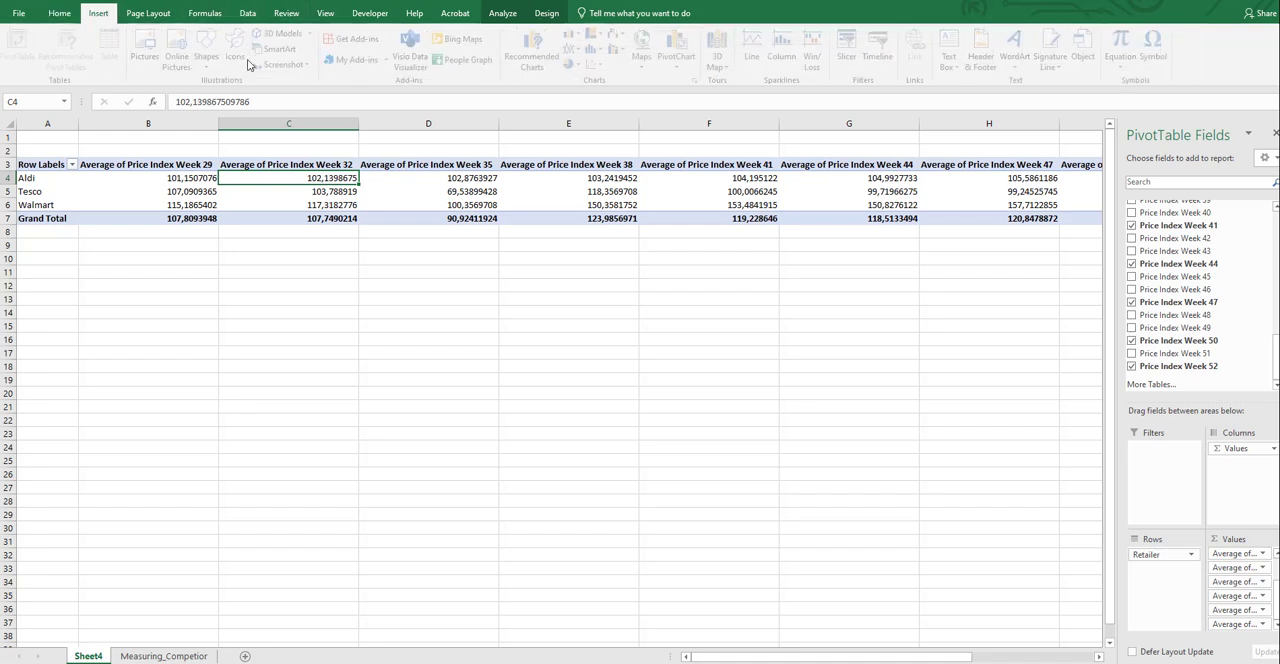
{"action": "left_click", "coordinate": [577, 48]}
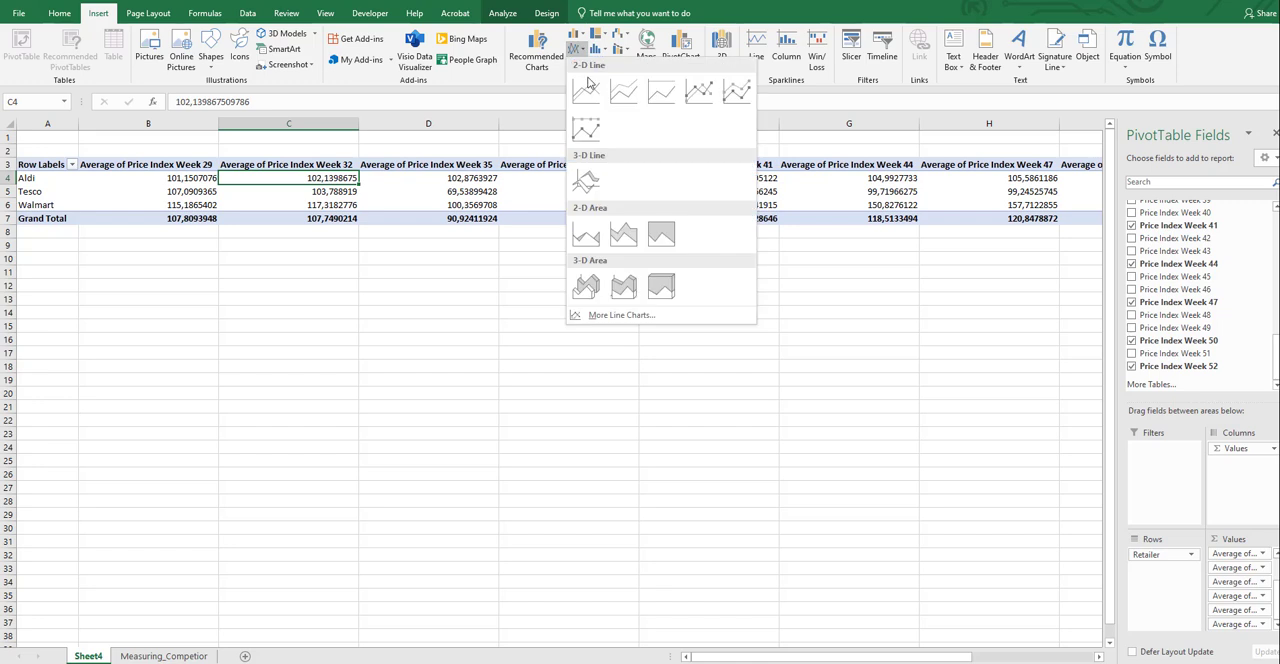
{"action": "left_click", "coordinate": [586, 91]}
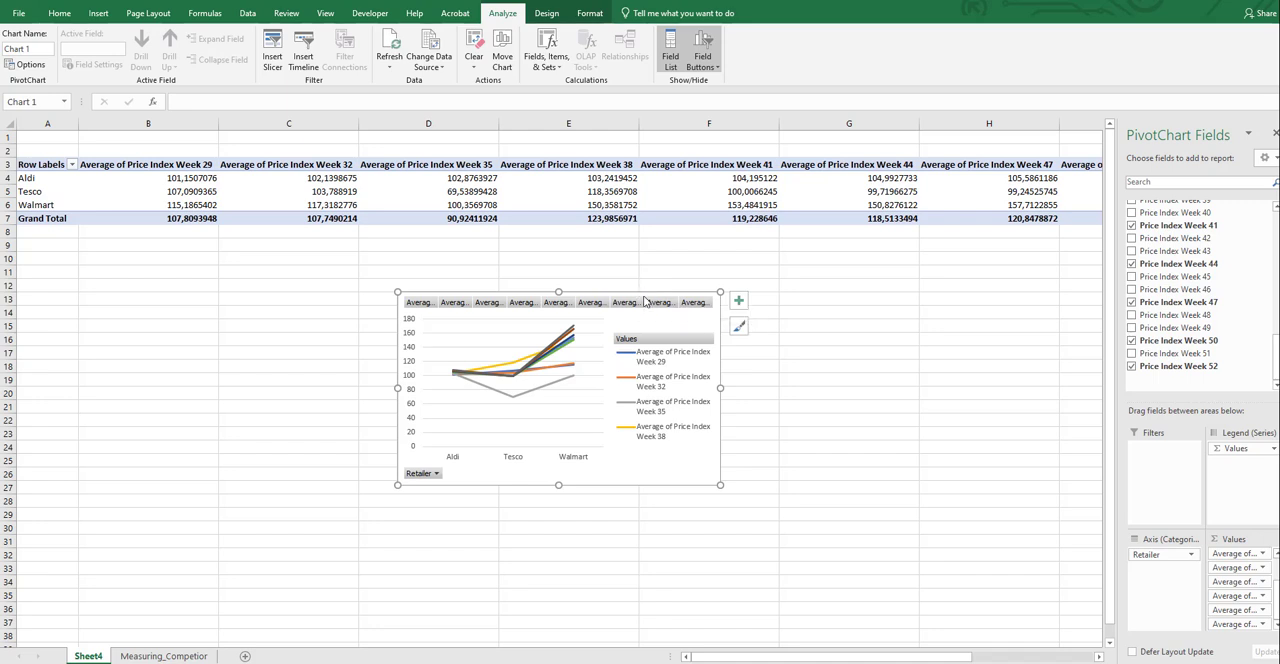
{"action": "right_click", "coordinate": [644, 301]}
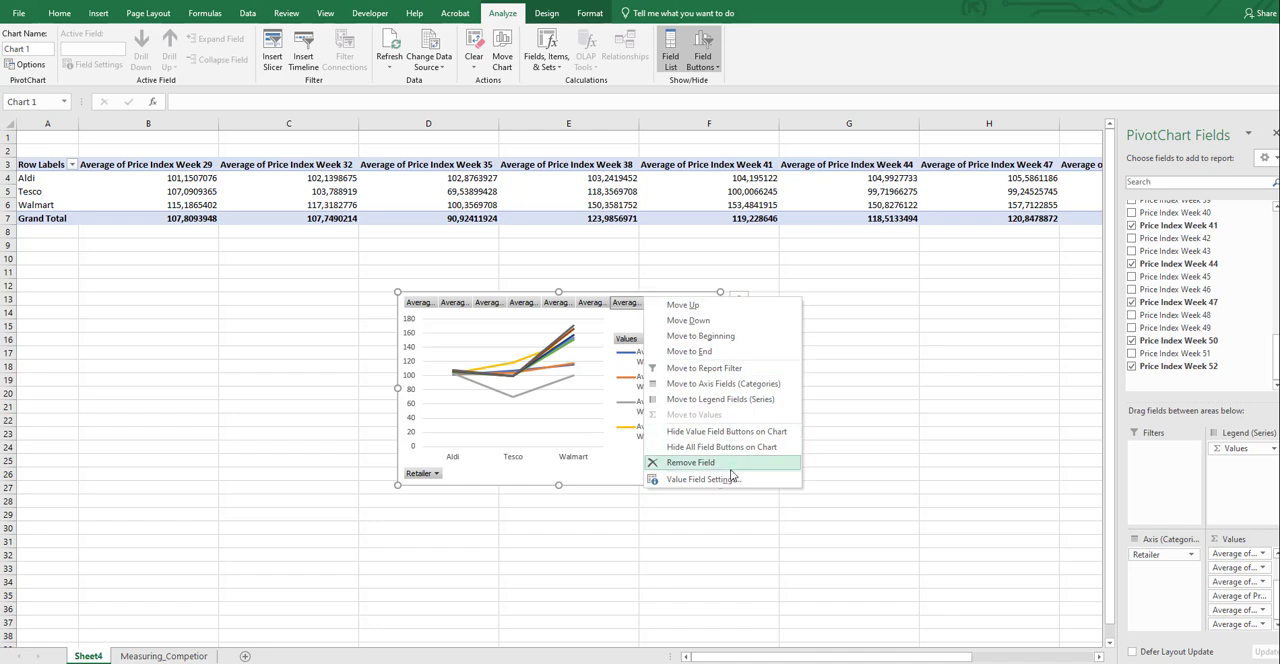
{"action": "left_click", "coordinate": [731, 486]}
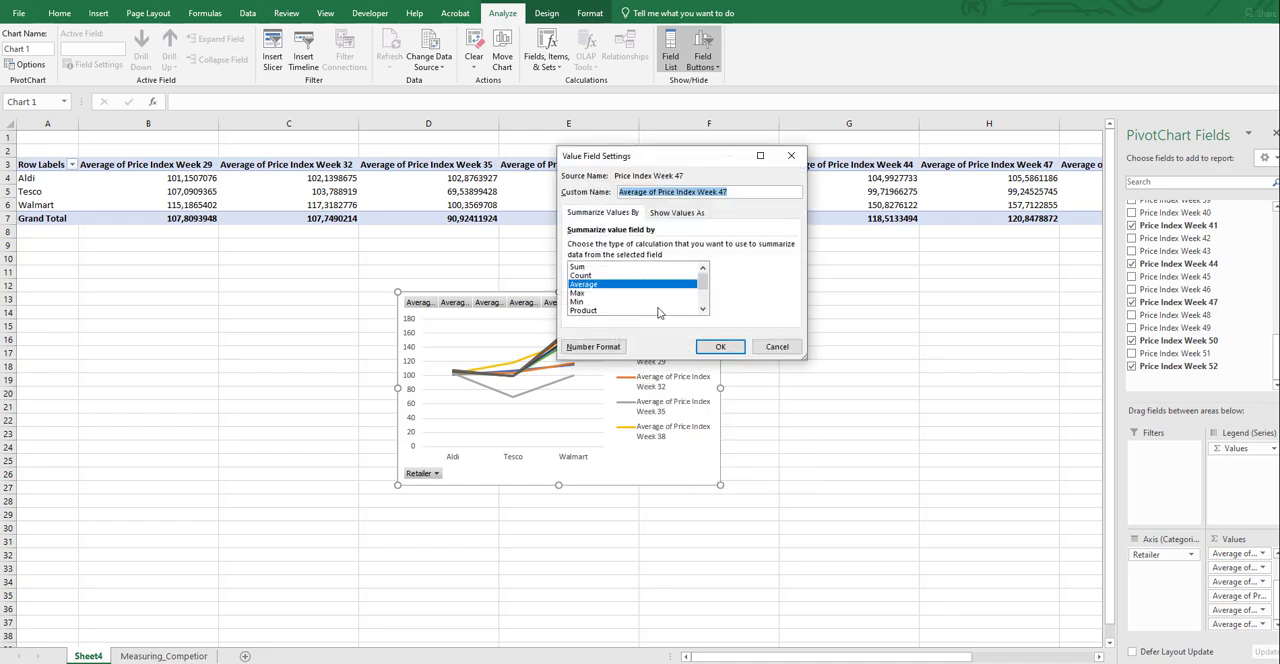
{"action": "left_click", "coordinate": [790, 157]}
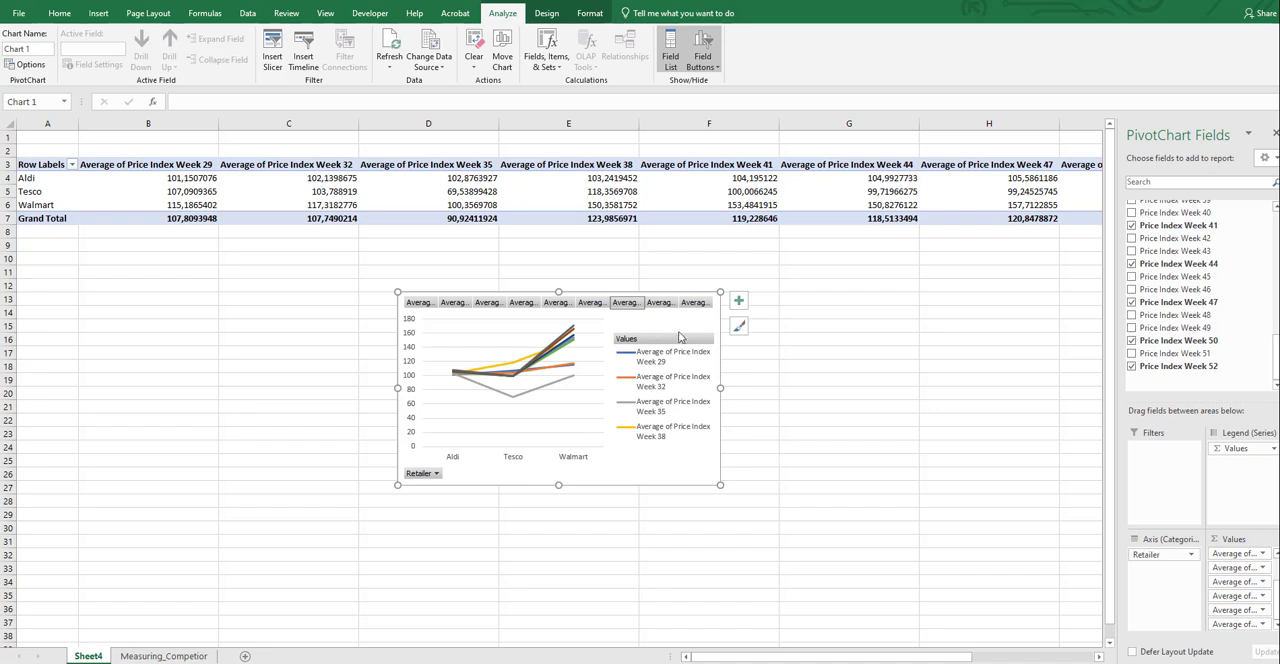
{"action": "right_click", "coordinate": [677, 328]}
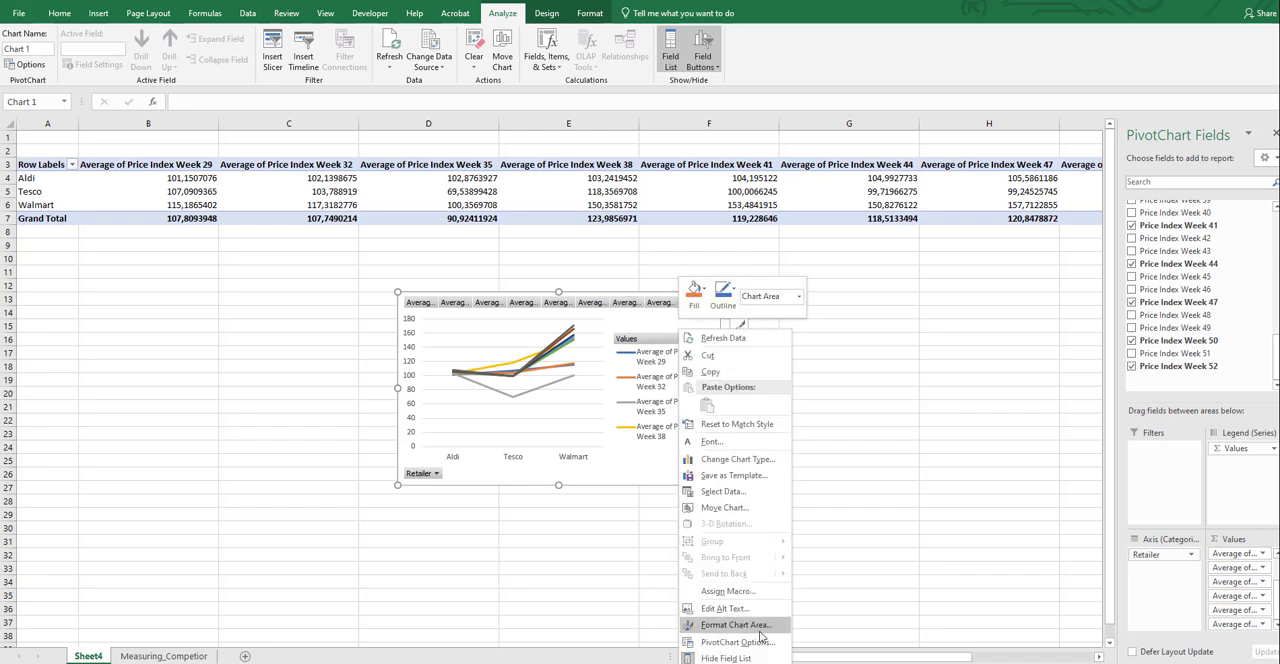
{"action": "left_click", "coordinate": [737, 609]}
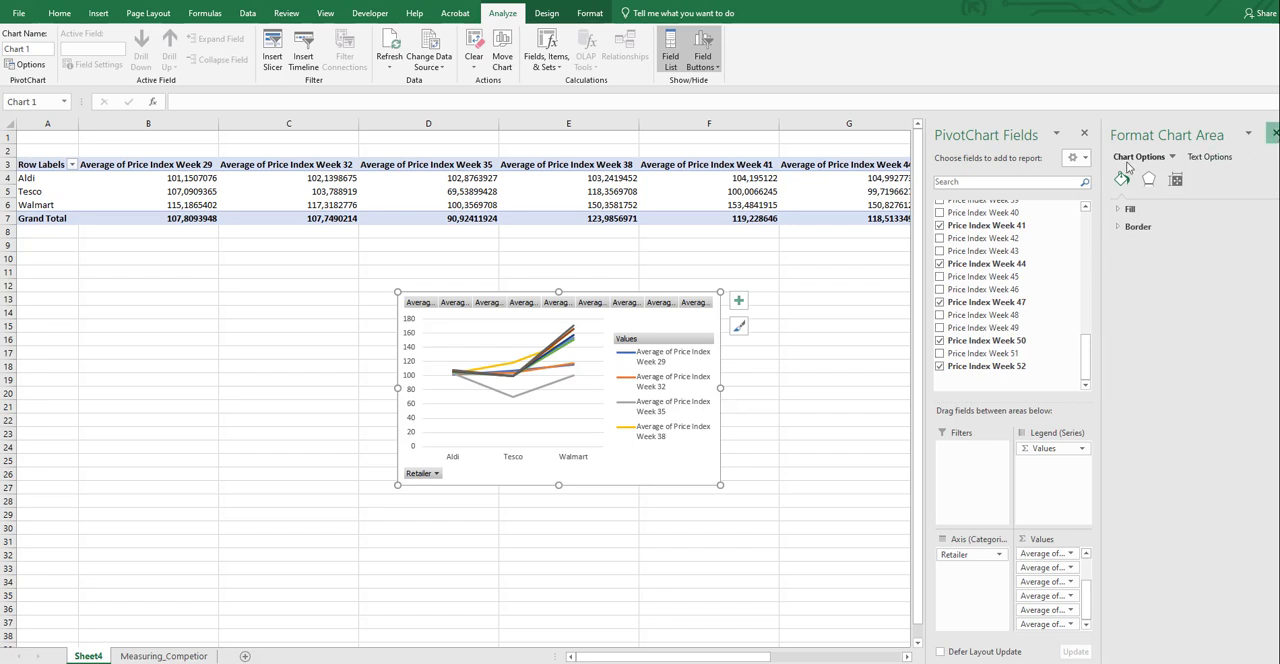
{"action": "left_click", "coordinate": [1274, 133]}
{"action": "right_click", "coordinate": [709, 321]}
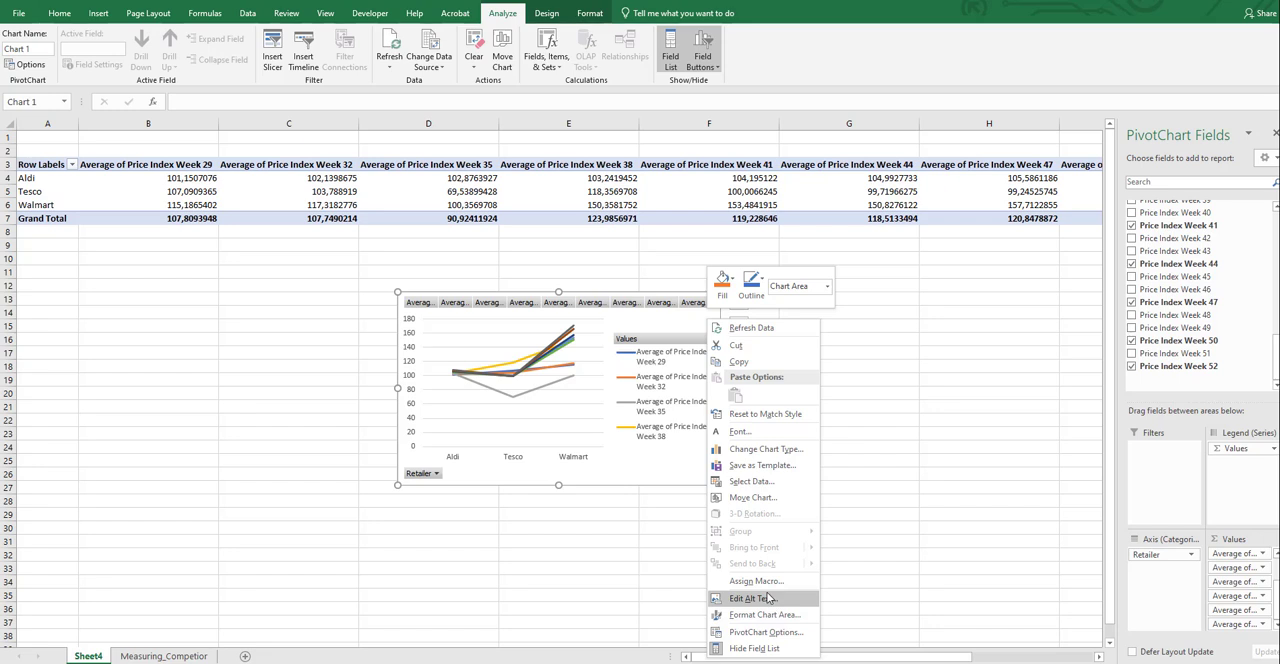
{"action": "left_click", "coordinate": [788, 450]}
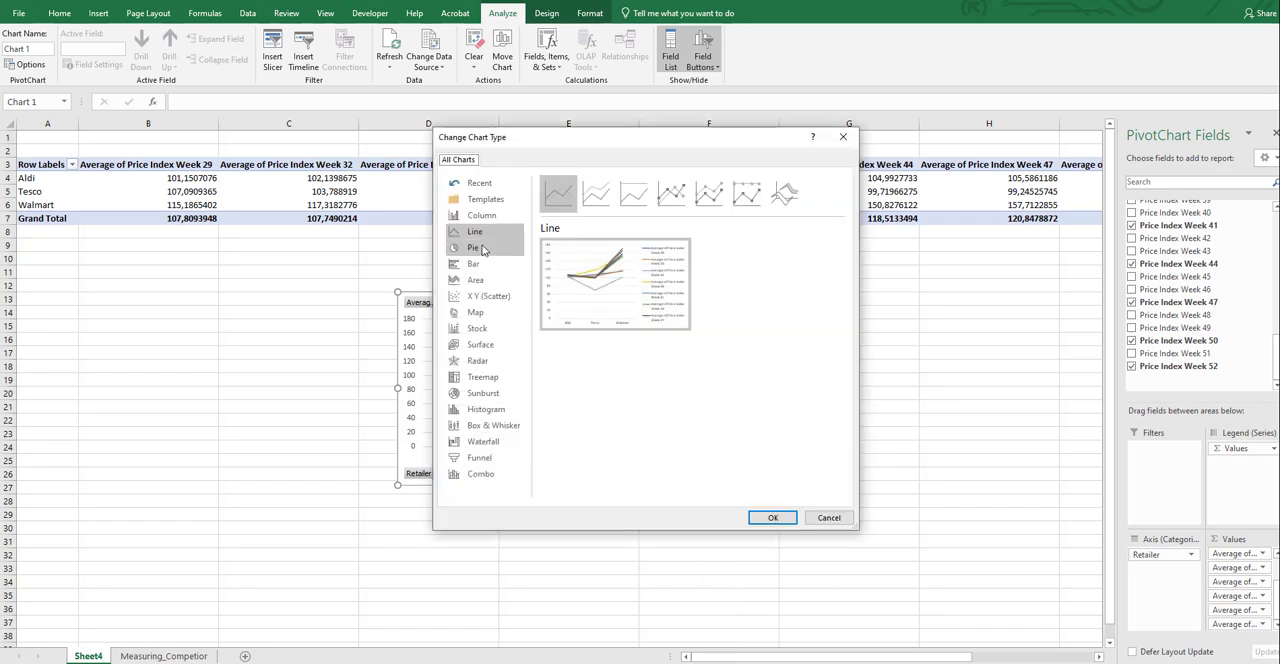
{"action": "left_click", "coordinate": [492, 266]}
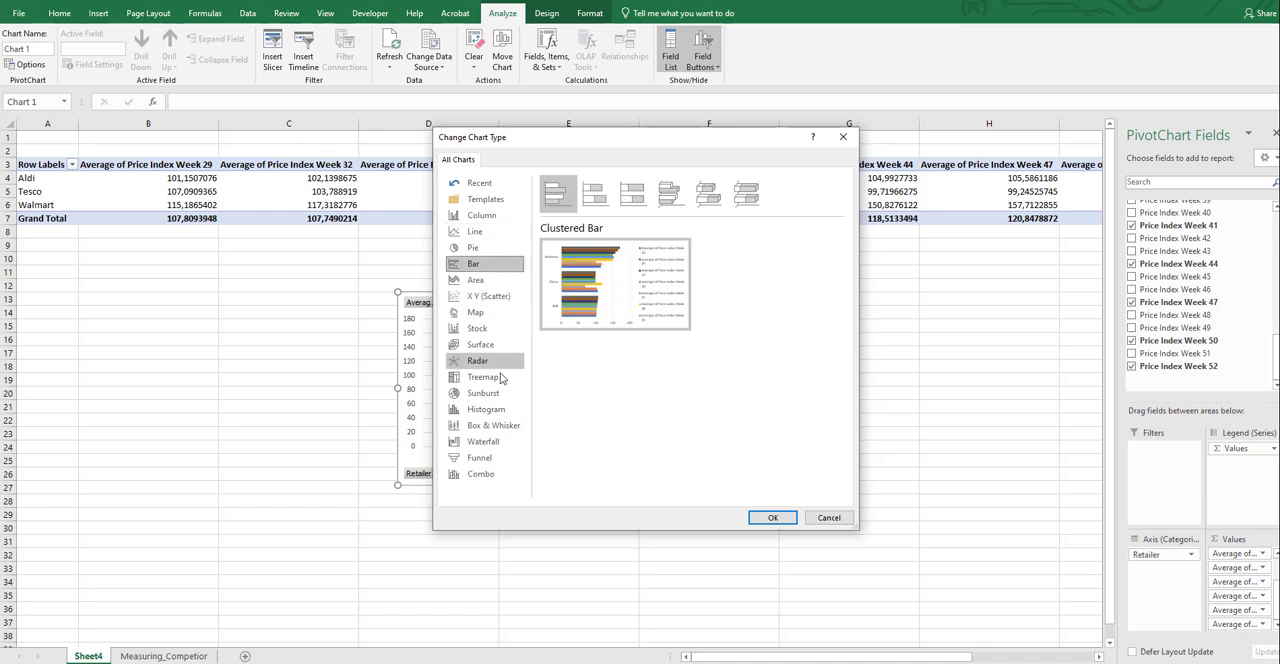
{"action": "left_click", "coordinate": [843, 137]}
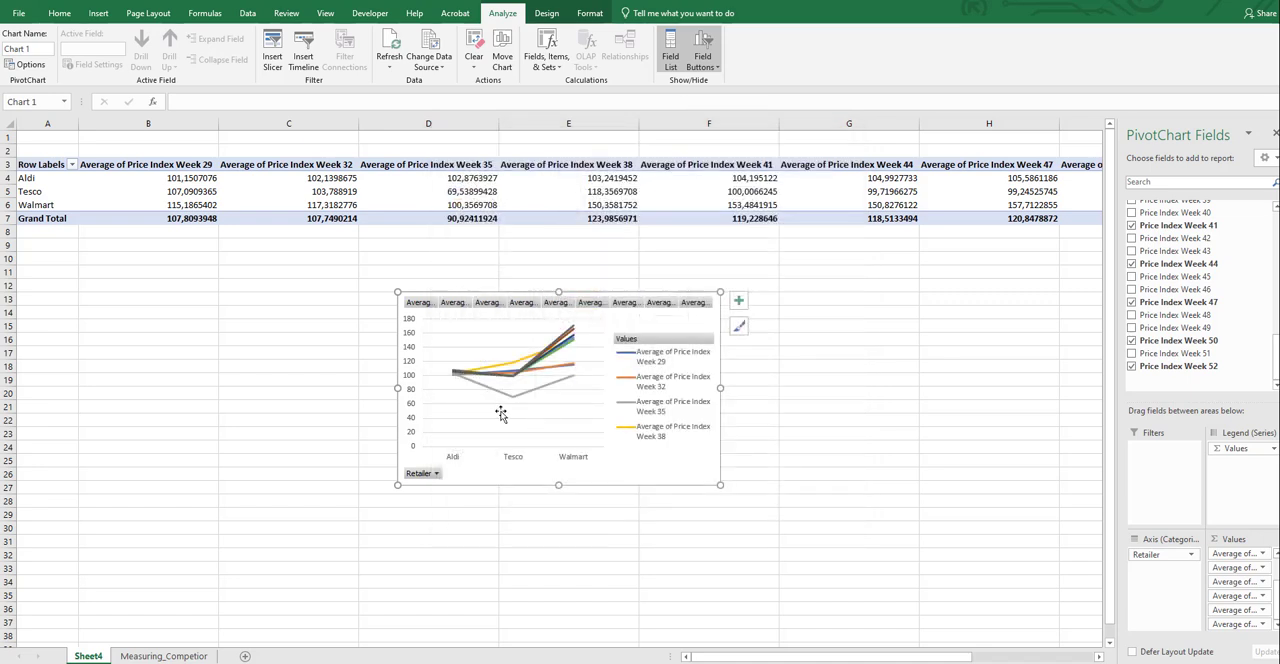
Review the chart's PivotTable options for layout, totals and filters, display, printing and alt text without changing them
{"action": "right_click", "coordinate": [642, 327]}
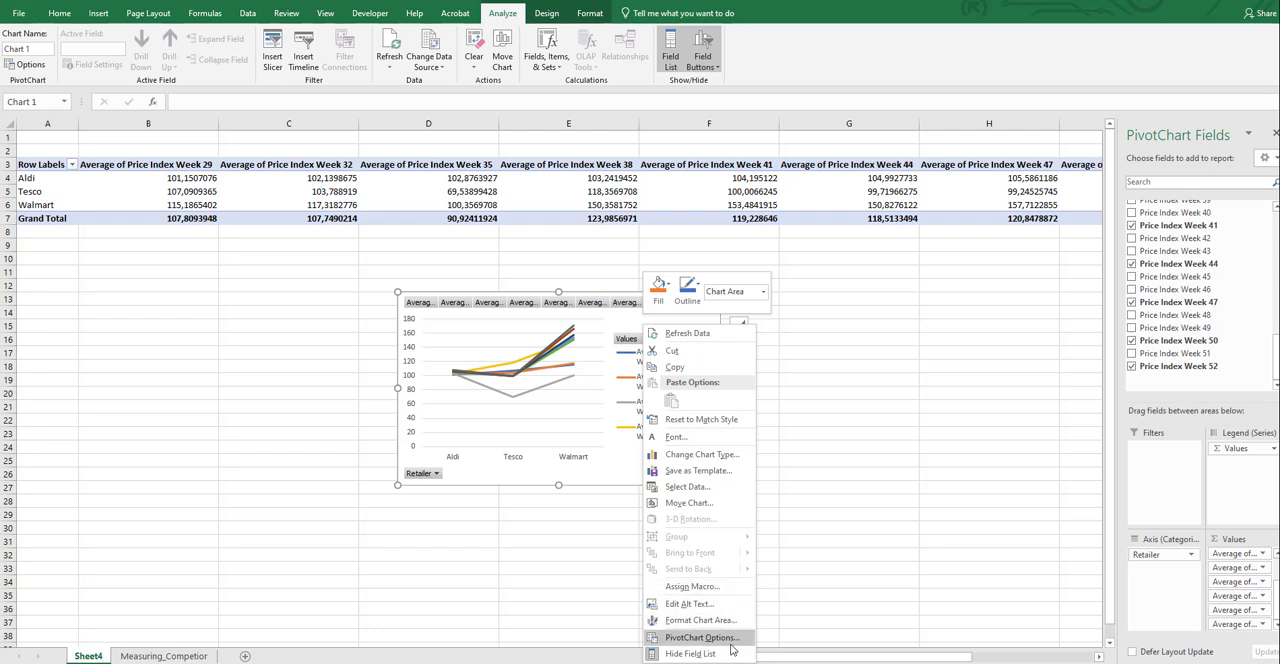
{"action": "left_click", "coordinate": [731, 643]}
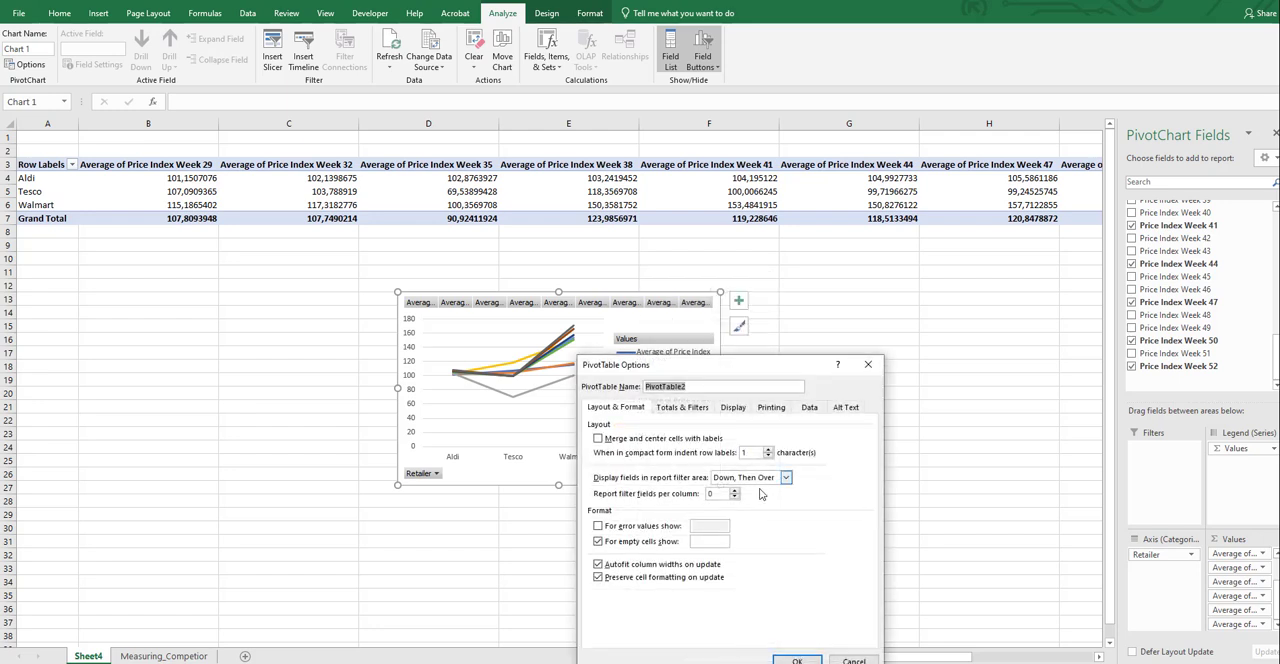
{"action": "left_click", "coordinate": [672, 410]}
{"action": "left_click", "coordinate": [734, 408]}
{"action": "left_click", "coordinate": [776, 410]}
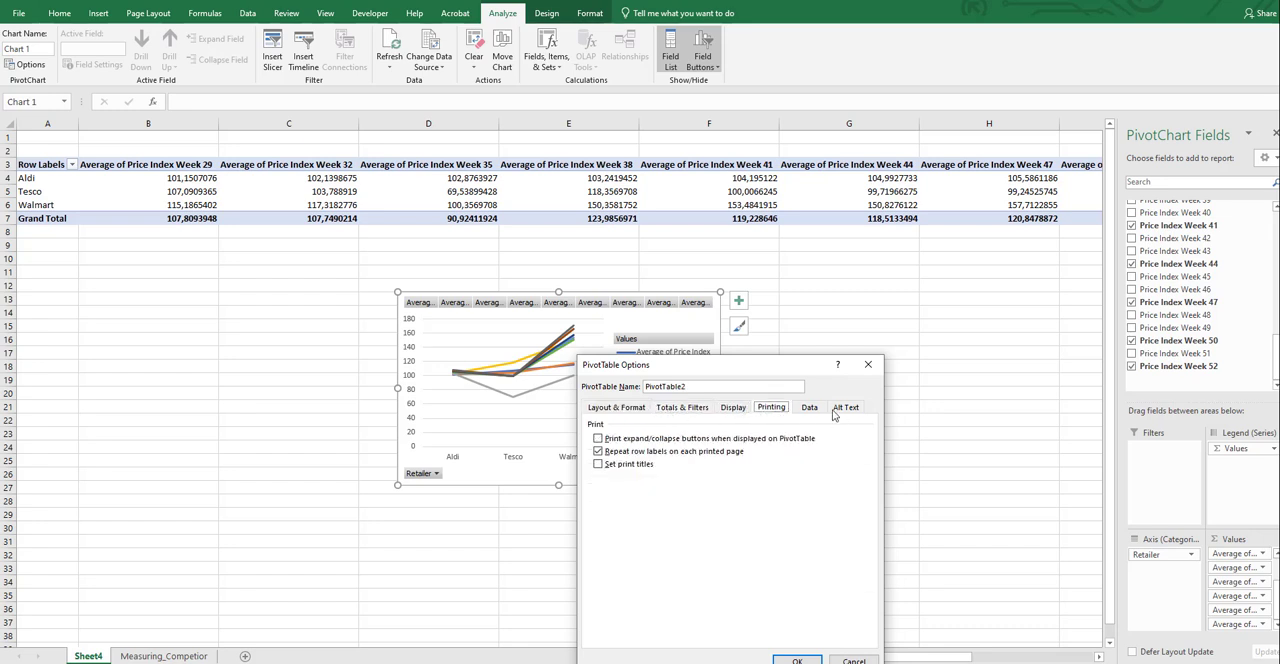
{"action": "left_click", "coordinate": [840, 409]}
{"action": "left_click", "coordinate": [868, 366]}
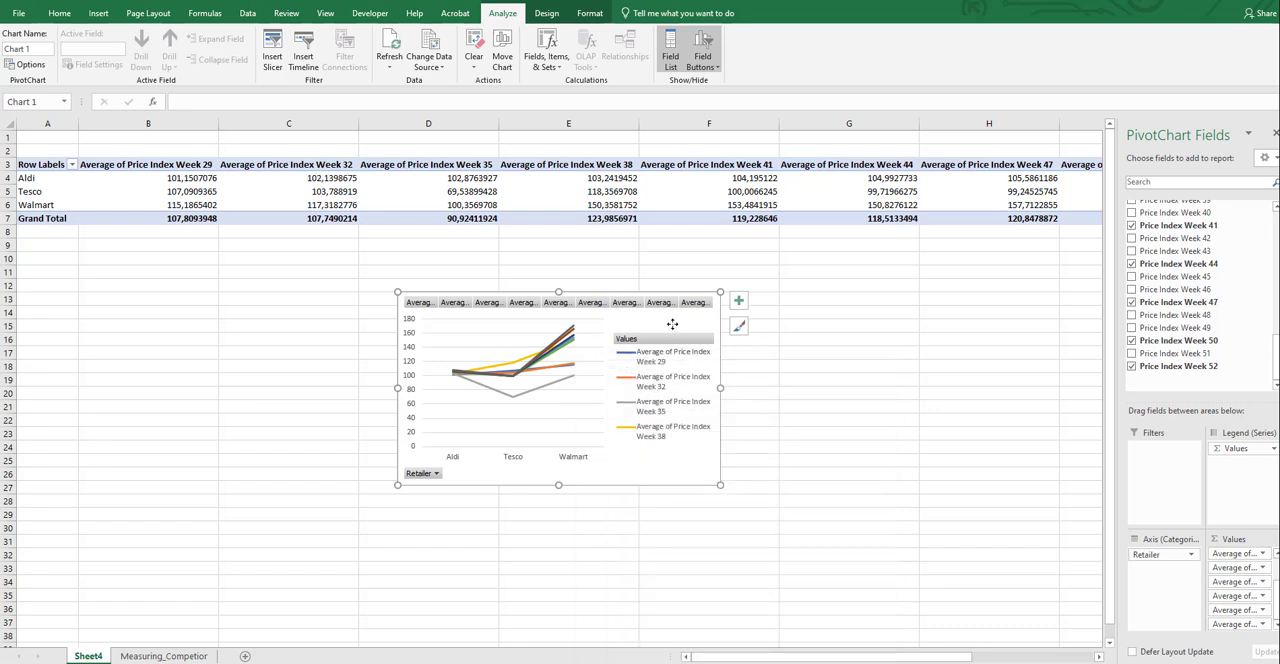
Switch the PivotChart's rows and columns so each retailer becomes a line and the weekly price indexes form the horizontal axis
{"action": "right_click", "coordinate": [672, 324]}
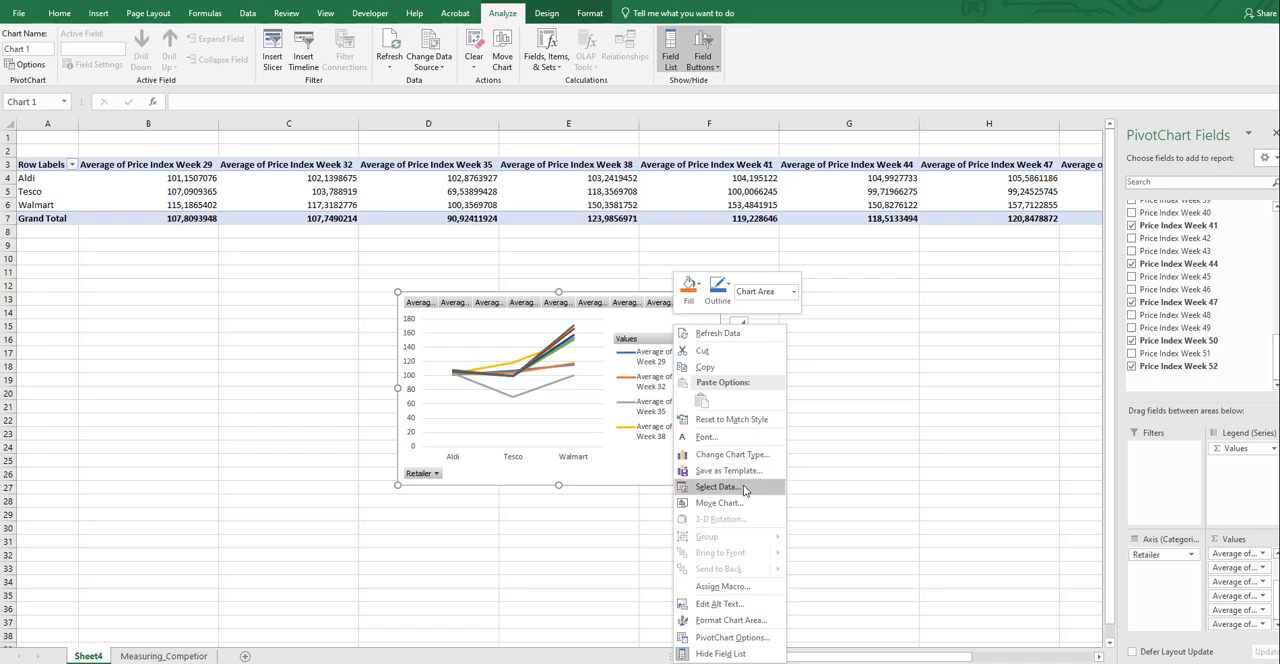
{"action": "left_click", "coordinate": [743, 488]}
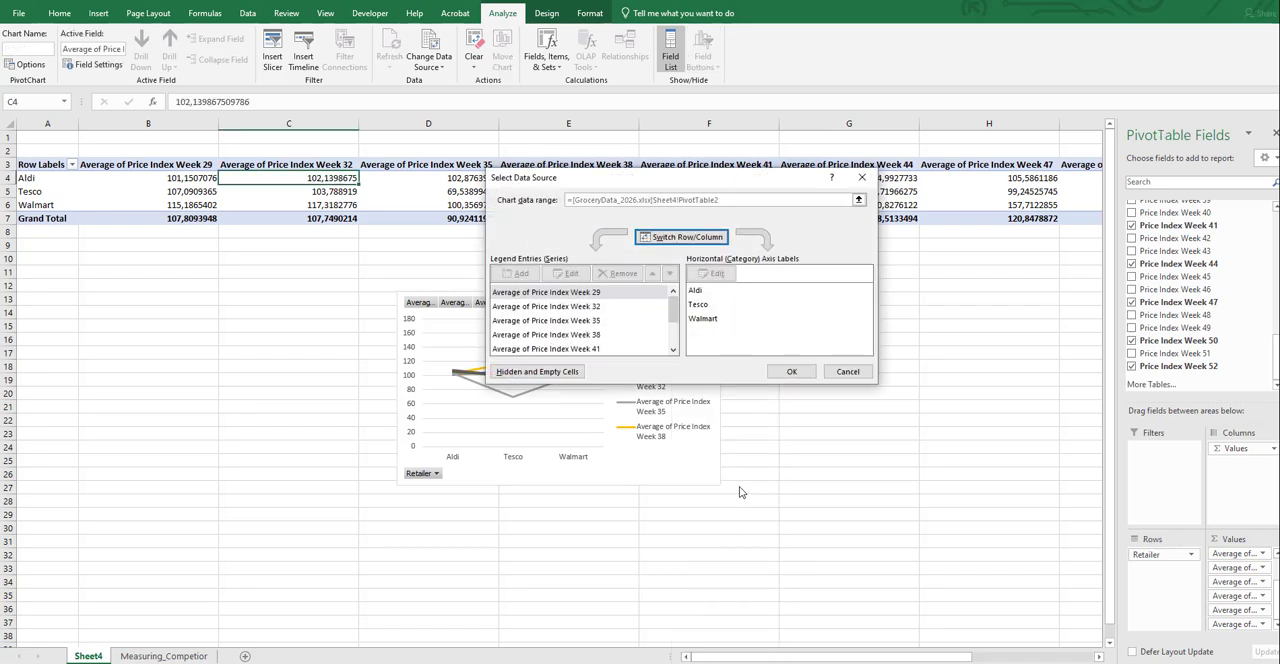
{"action": "left_click", "coordinate": [699, 238]}
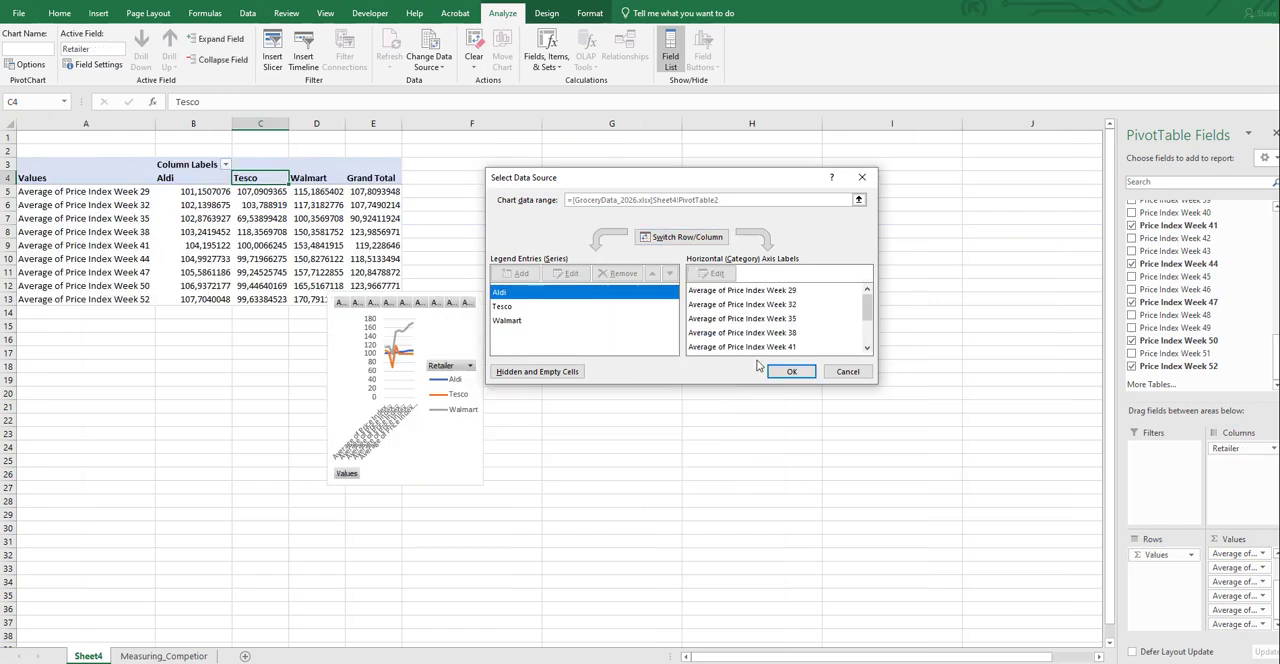
{"action": "left_click", "coordinate": [806, 376]}
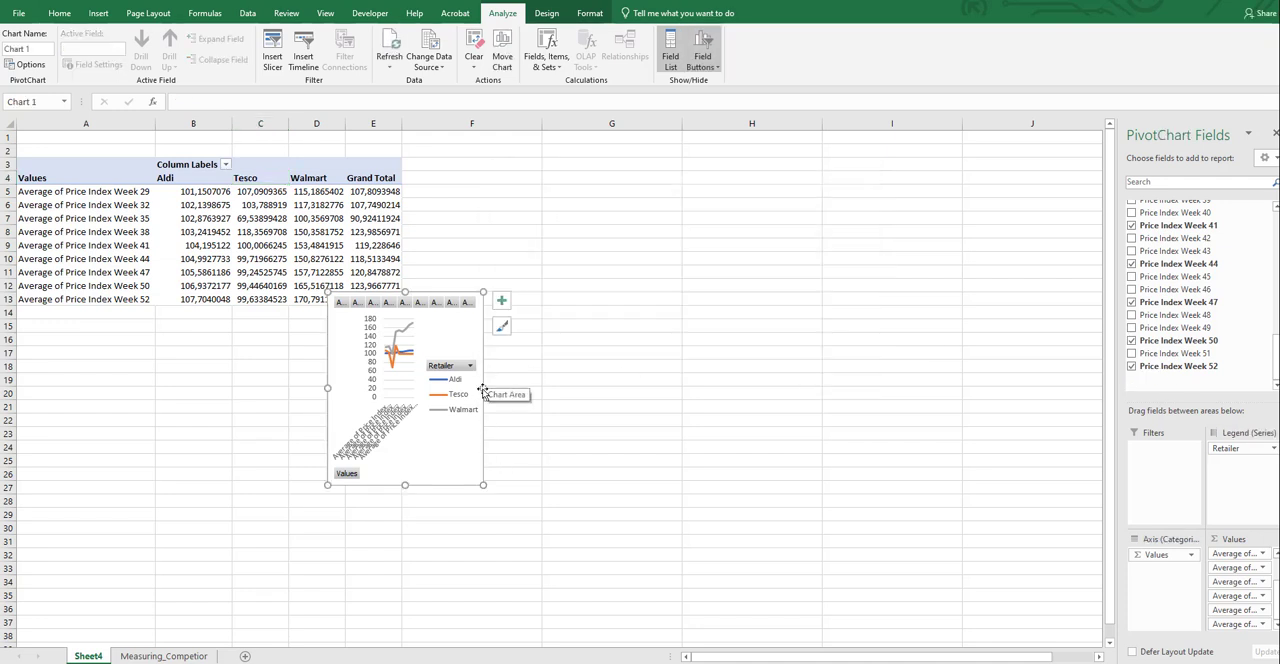
Widen and heighten the PivotChart and place it beside the PivotTable, covering about columns F to J and rows 3 to 26
{"action": "left_click_drag", "start_coordinate": [483, 381], "coordinate": [897, 405]}
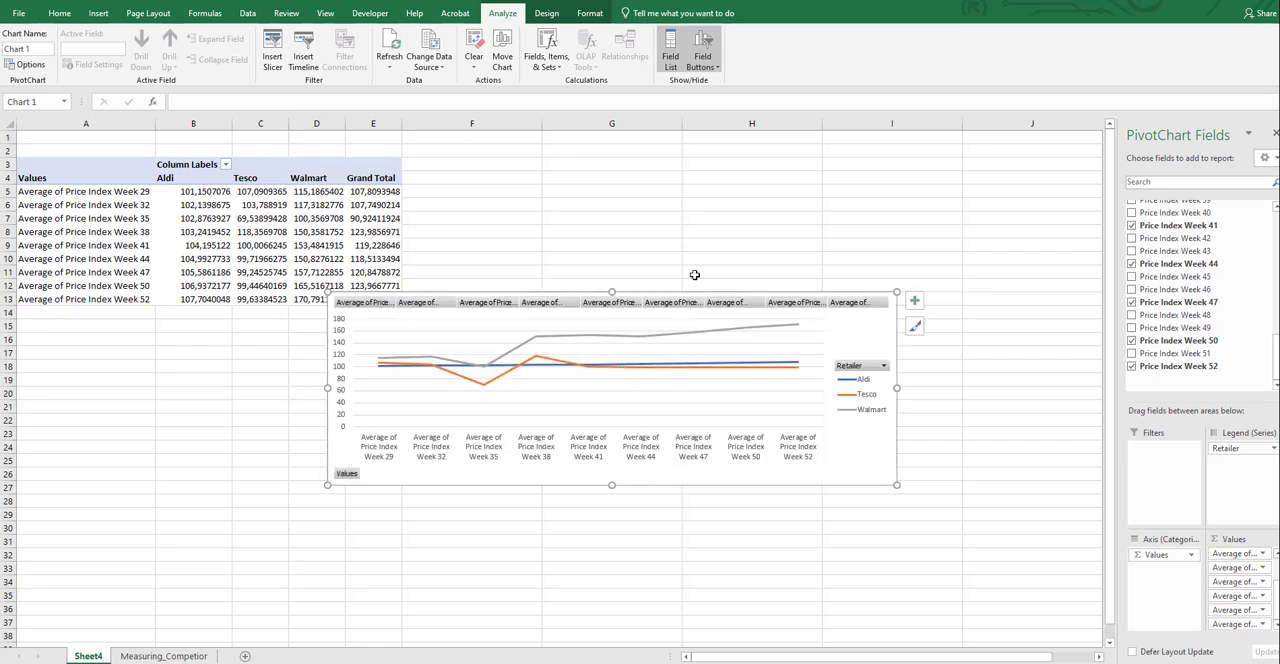
{"action": "mouse_move", "coordinate": [693, 293]}
{"action": "left_mouse_down"}
{"action": "mouse_move", "coordinate": [700, 355]}
{"action": "mouse_move", "coordinate": [767, 168]}
{"action": "mouse_move", "coordinate": [782, 163]}
{"action": "left_mouse_up"}
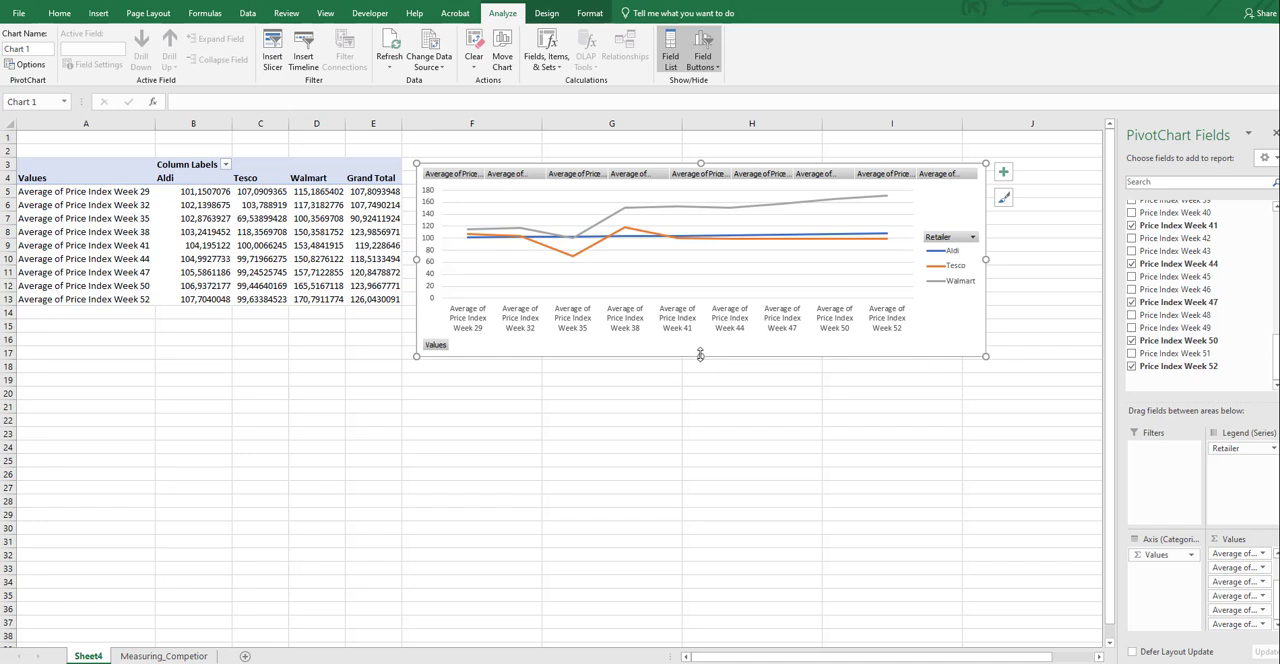
{"action": "left_click_drag", "start_coordinate": [700, 355], "coordinate": [697, 477]}
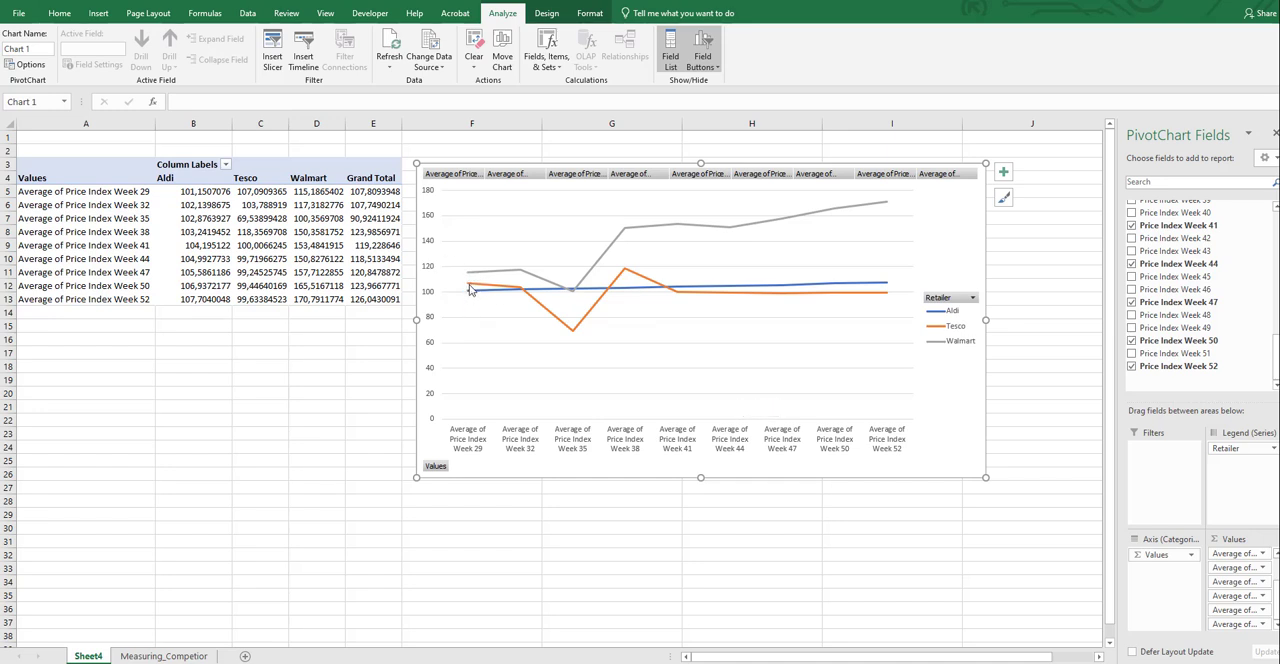
Add data labels to the Tesco line in the PivotChart and deselect the series
{"action": "left_click", "coordinate": [538, 305]}
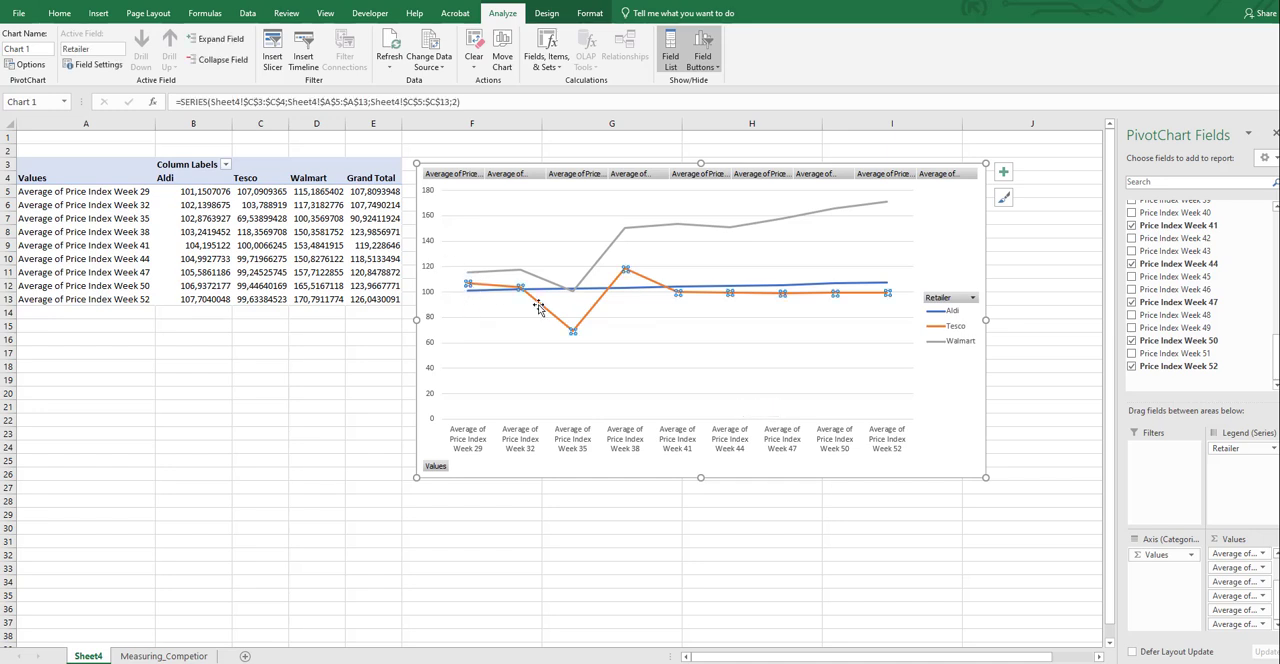
{"action": "right_click", "coordinate": [581, 330]}
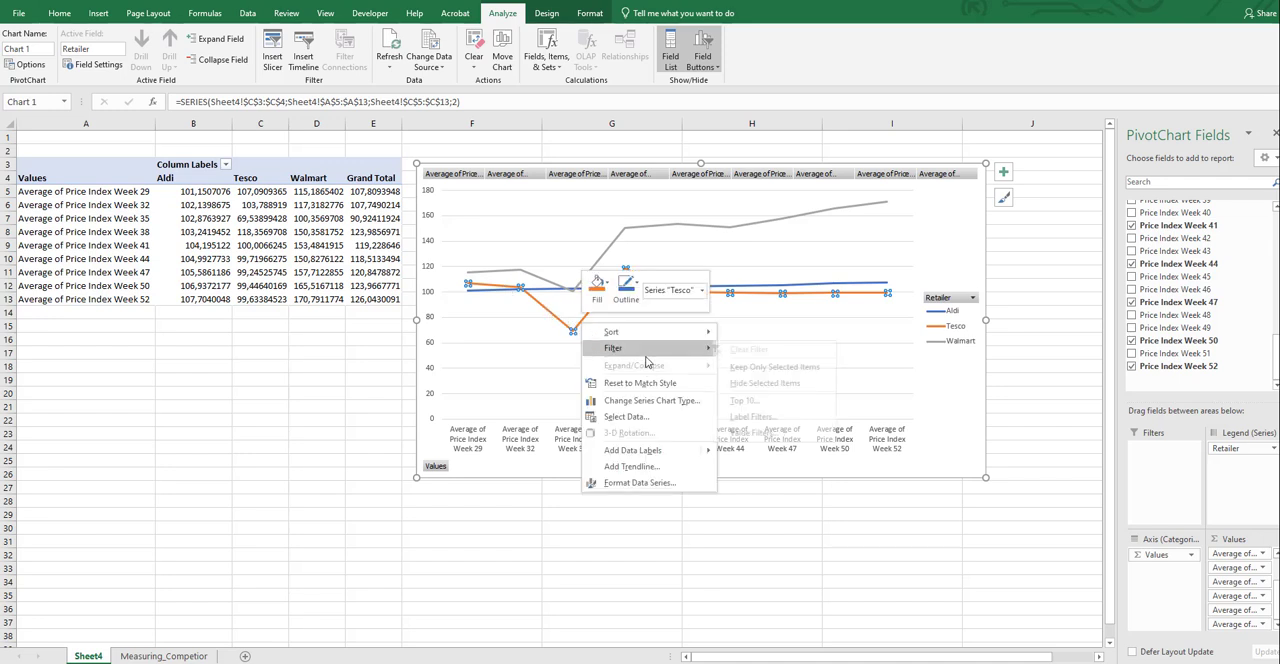
{"action": "left_click", "coordinate": [657, 450]}
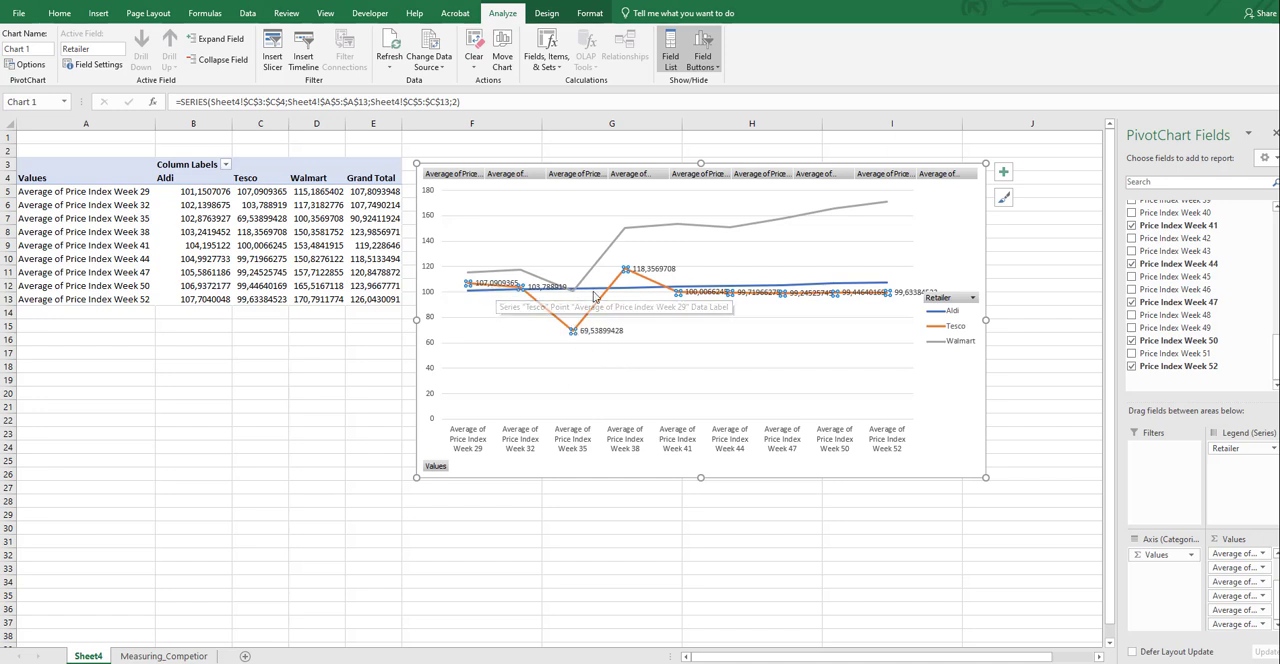
{"action": "left_click", "coordinate": [683, 338]}
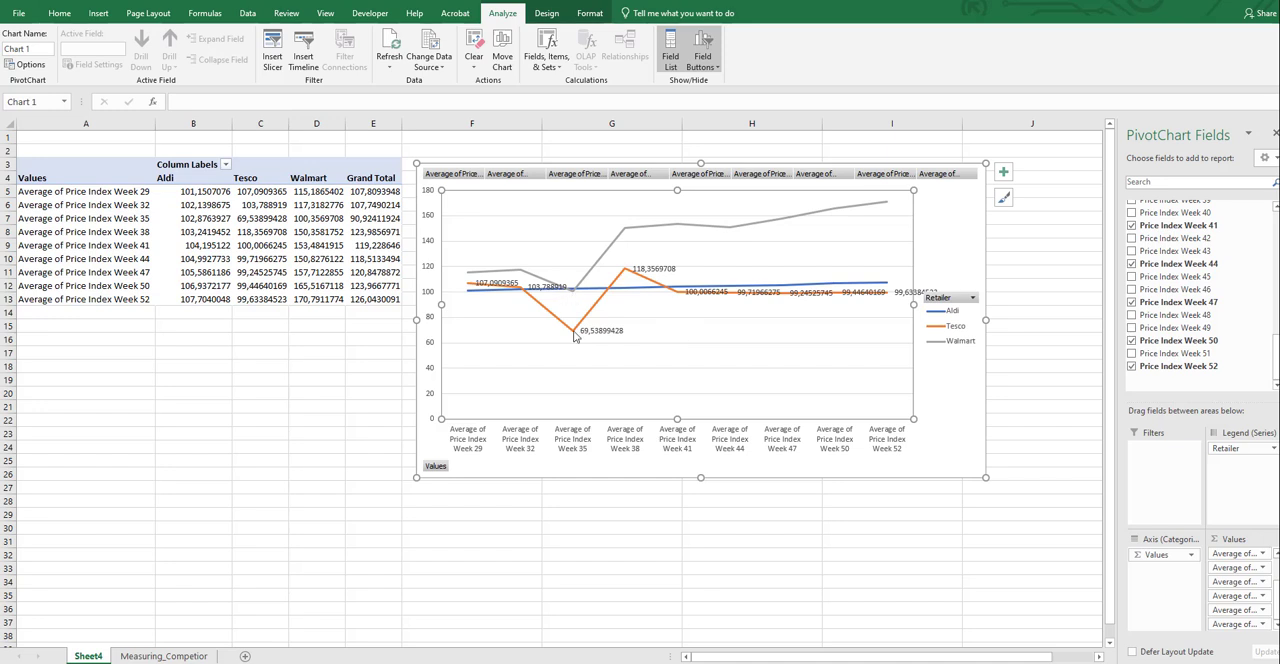
{"action": "mouse_move", "coordinate": [575, 296]}
{"action": "left_click", "coordinate": [938, 400]}
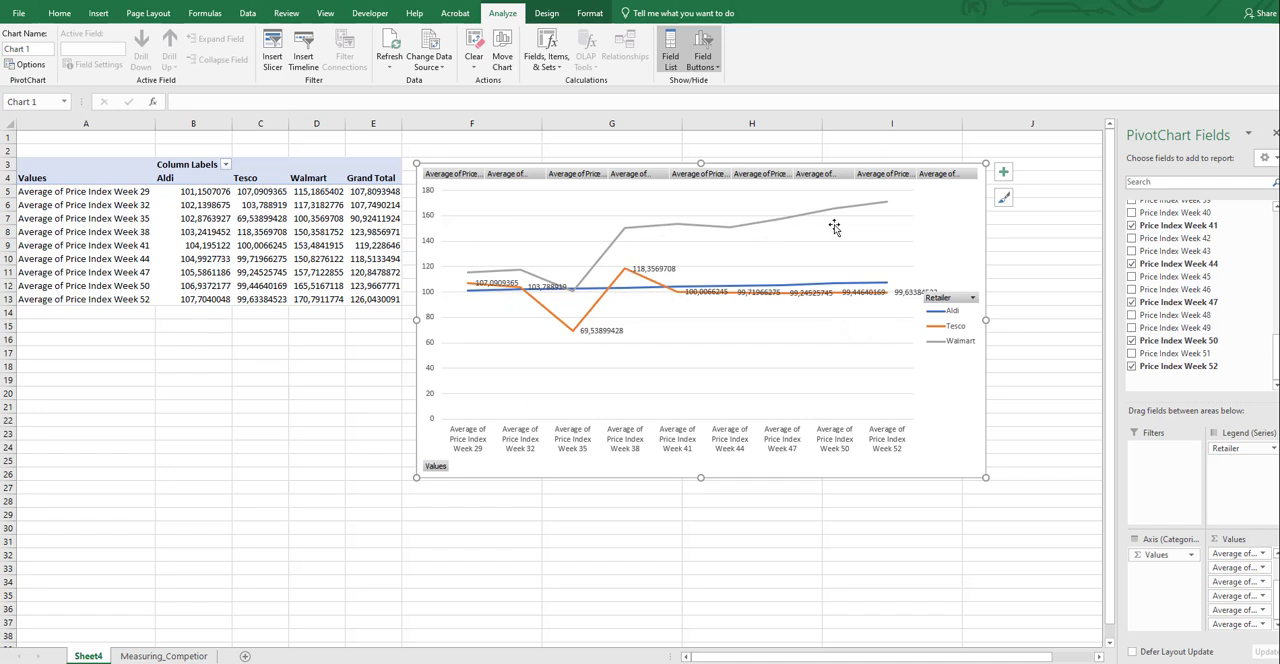
{"action": "mouse_move", "coordinate": [497, 272]}
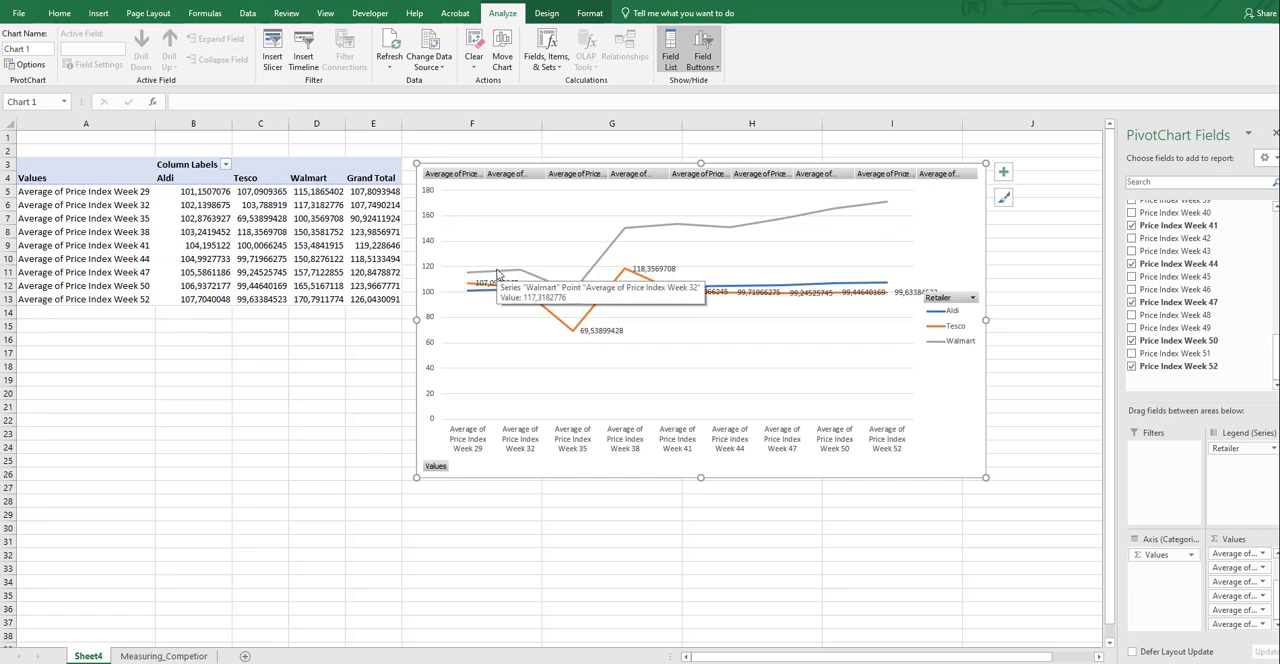